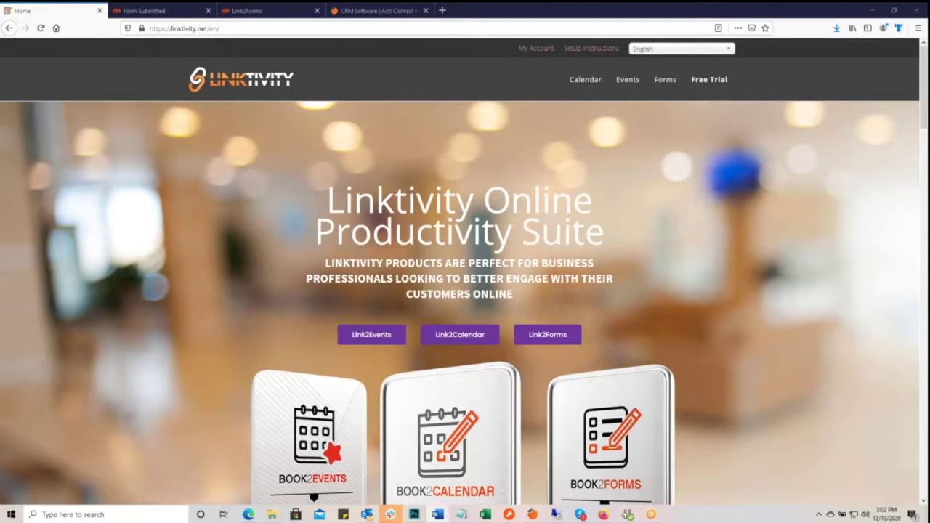
- Open the Act! Web API article from the Keystroke.ca blog
scroll(712, 375, "down", 2)
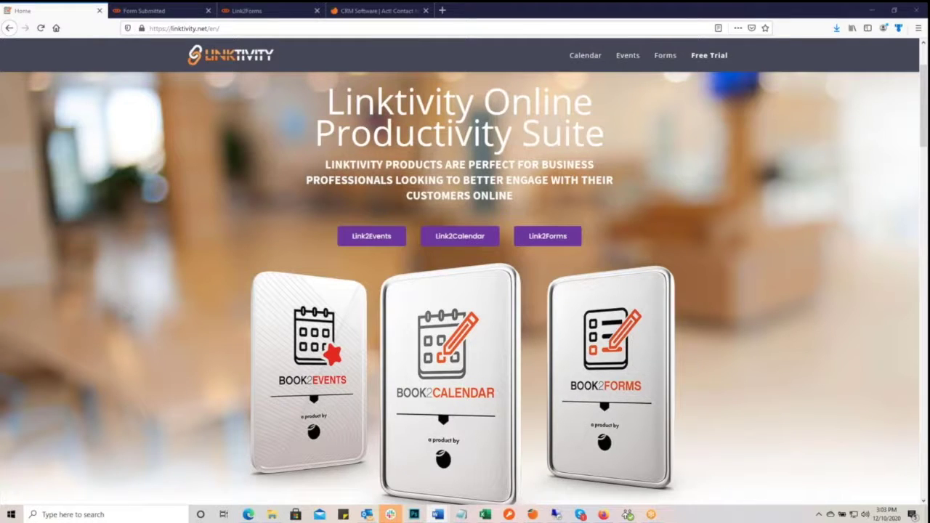
scroll(835, 309, "up", 3)
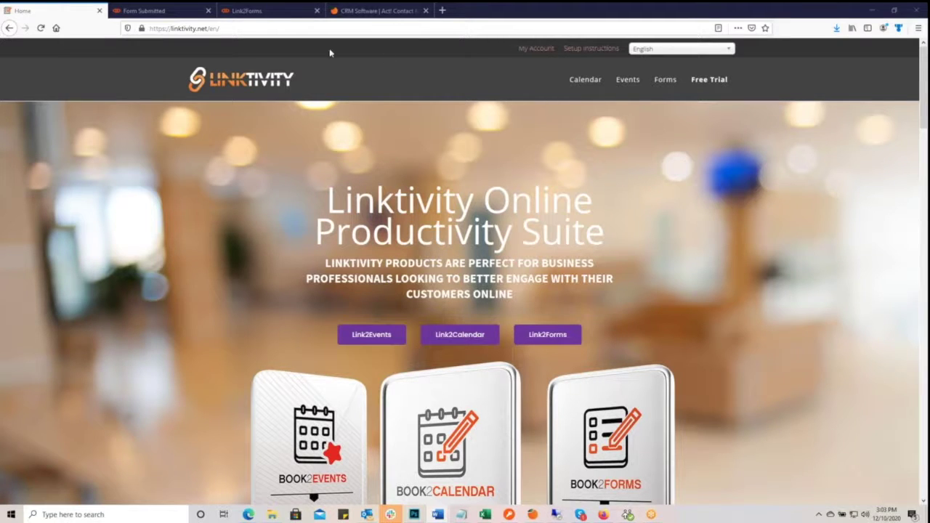
left_click(359, 12)
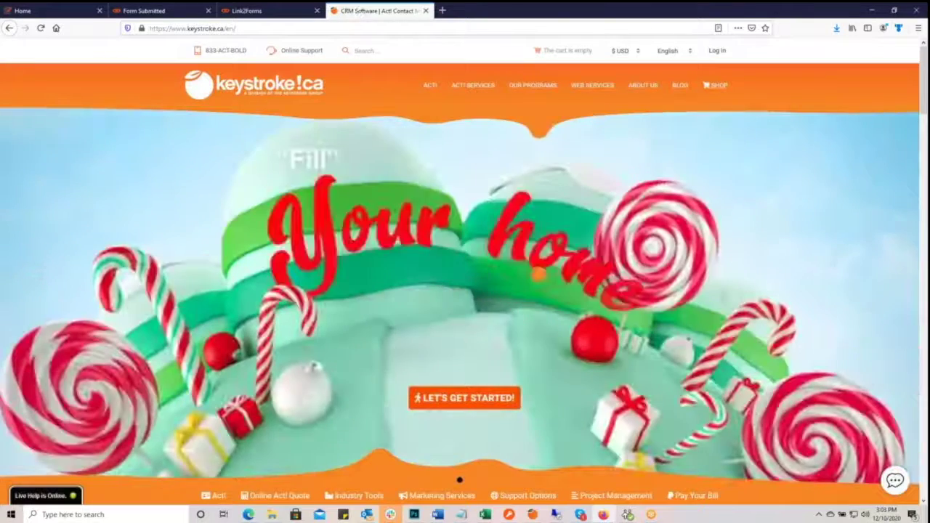
left_click(680, 85)
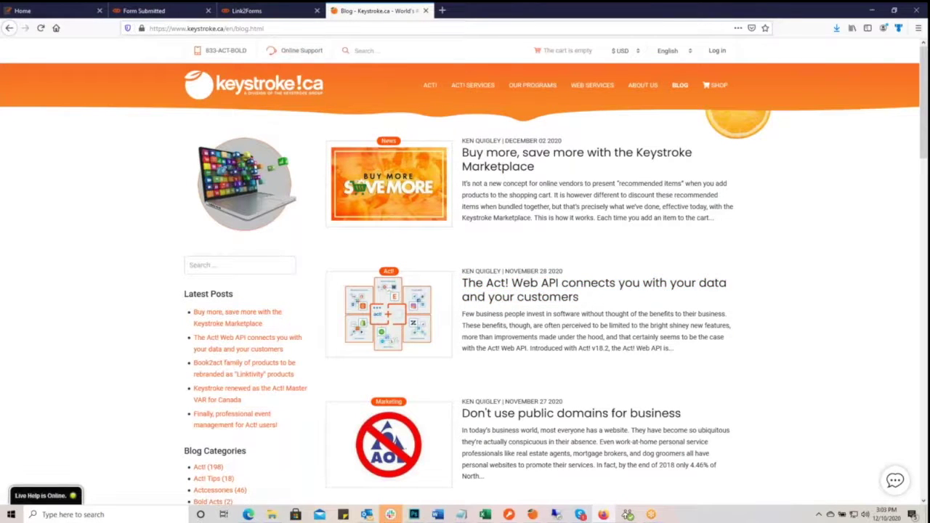
left_click(543, 292)
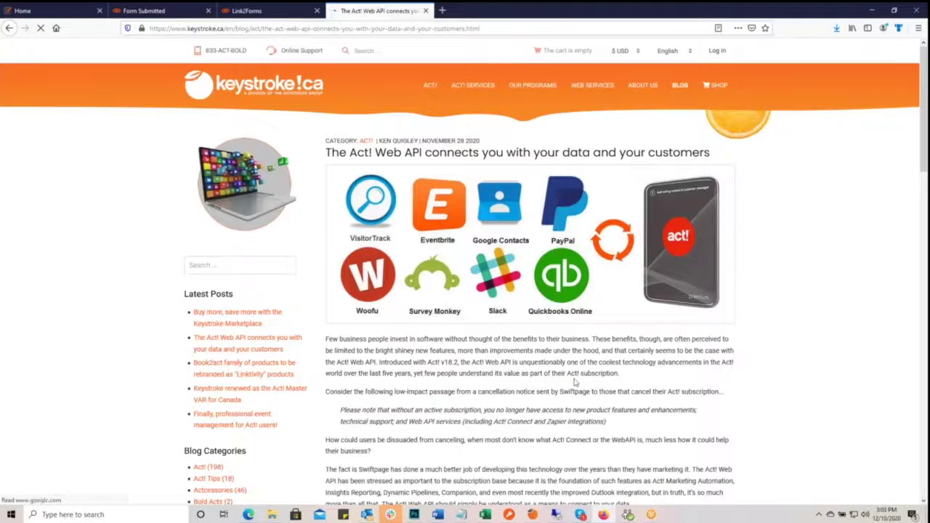
- Scroll through the Act! Web API article, then return to the Linktivity homepage tab
scroll(574, 382, "down", 5)
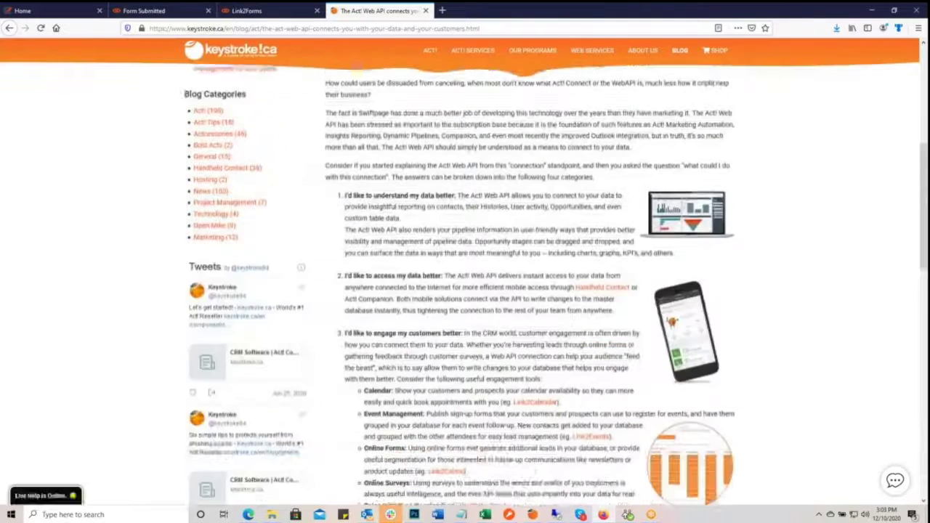
scroll(581, 369, "down", 3)
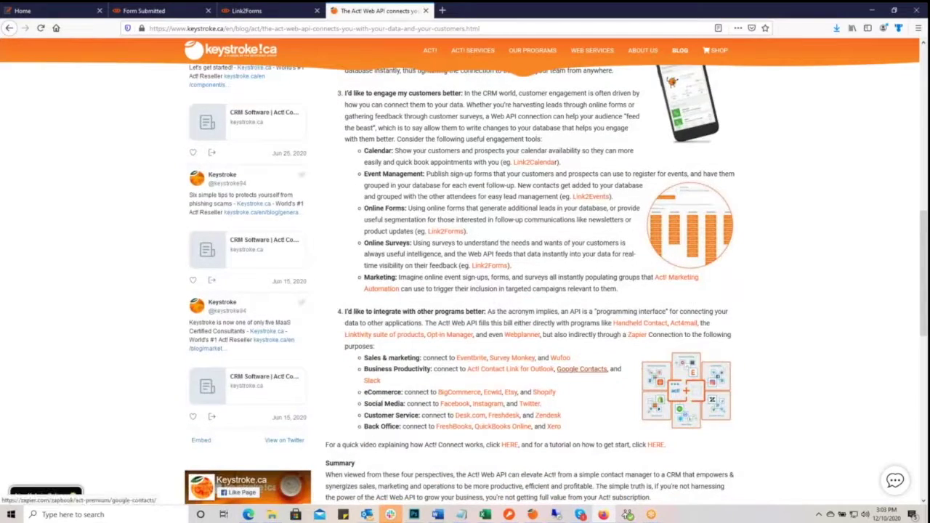
scroll(581, 369, "up", 8)
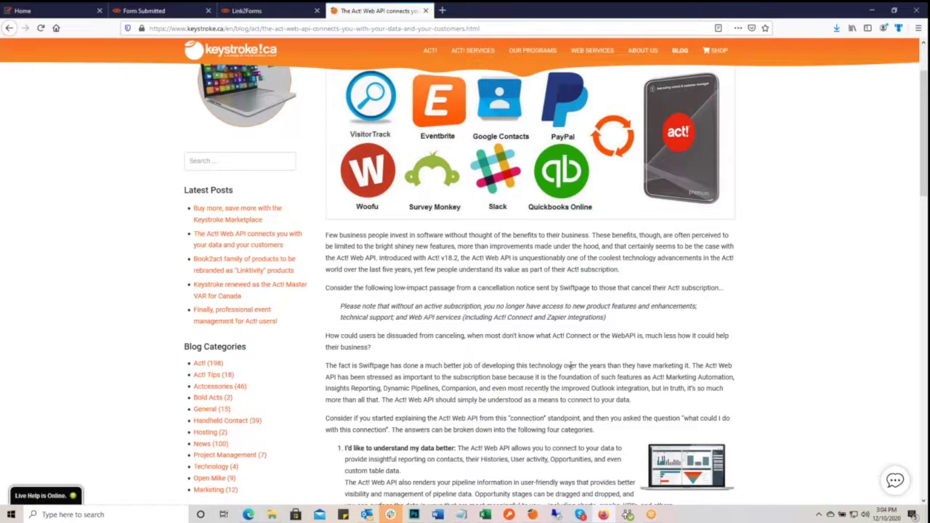
scroll(571, 365, "up", 2)
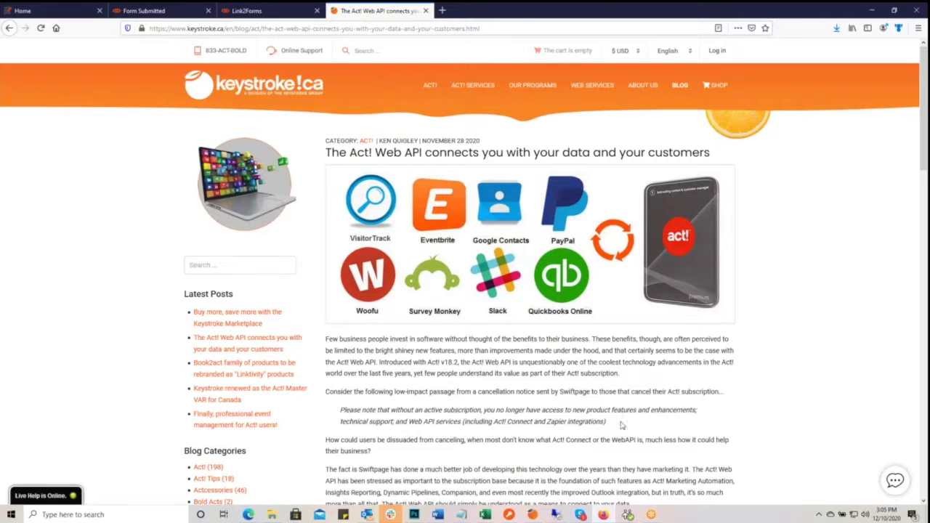
left_click(25, 11)
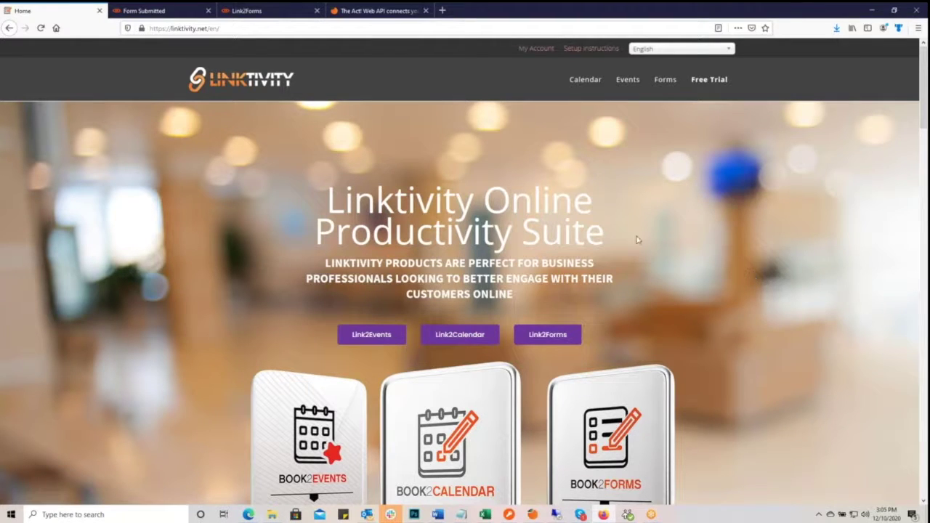
scroll(646, 324, "down", 8)
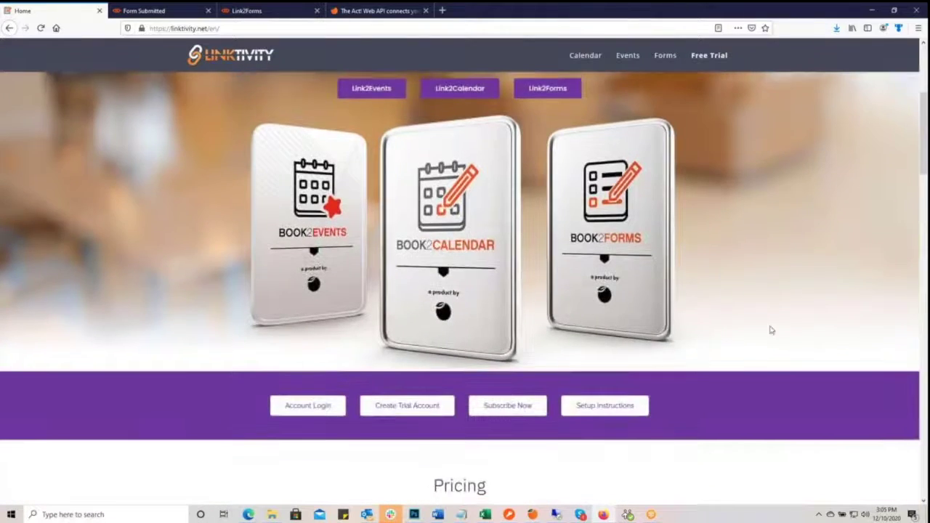
scroll(760, 338, "up", 8)
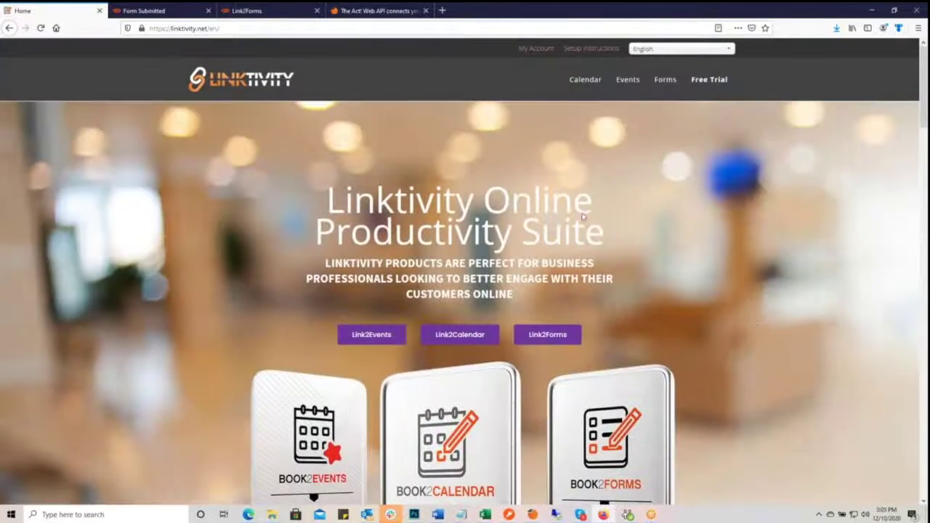
left_click(371, 10)
mouse_move(532, 85)
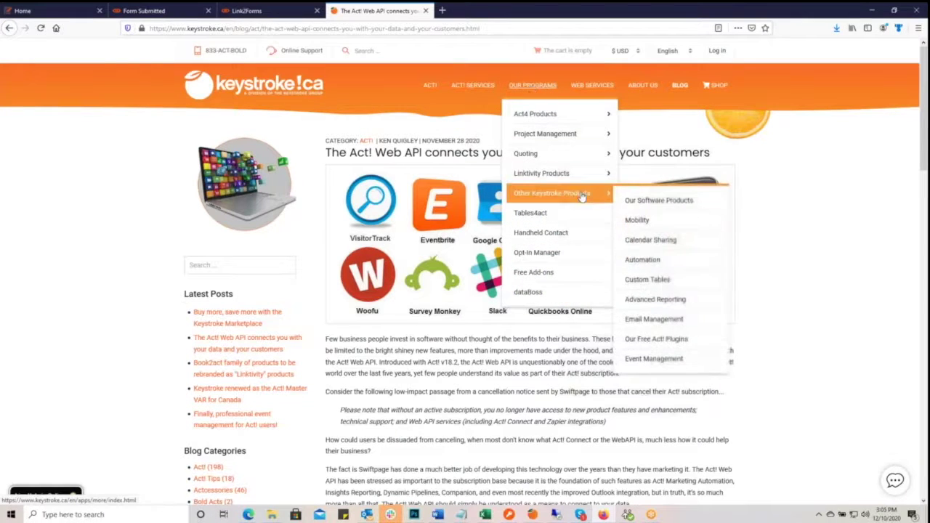
mouse_move(561, 176)
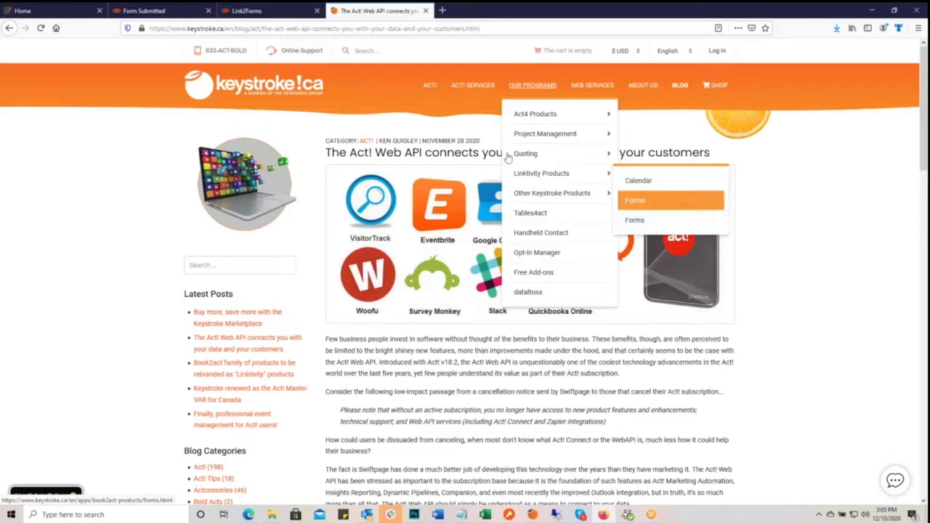
left_click(66, 16)
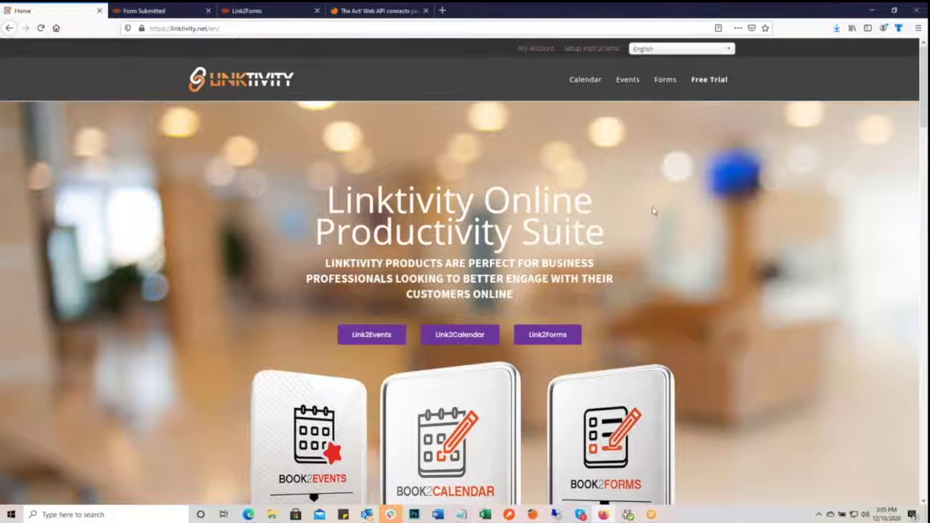
- Log on to the Linktivity account from My Account using the autofilled credentials
left_click(535, 49)
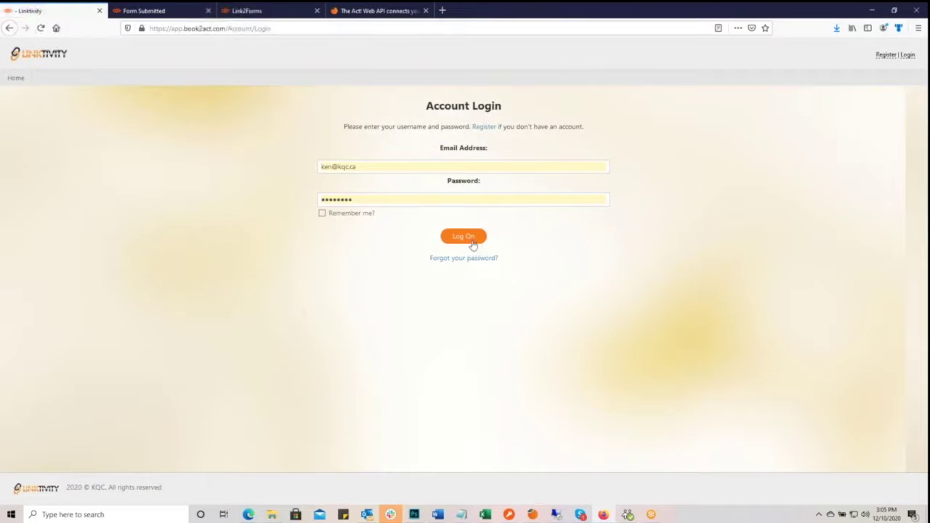
left_click(467, 237)
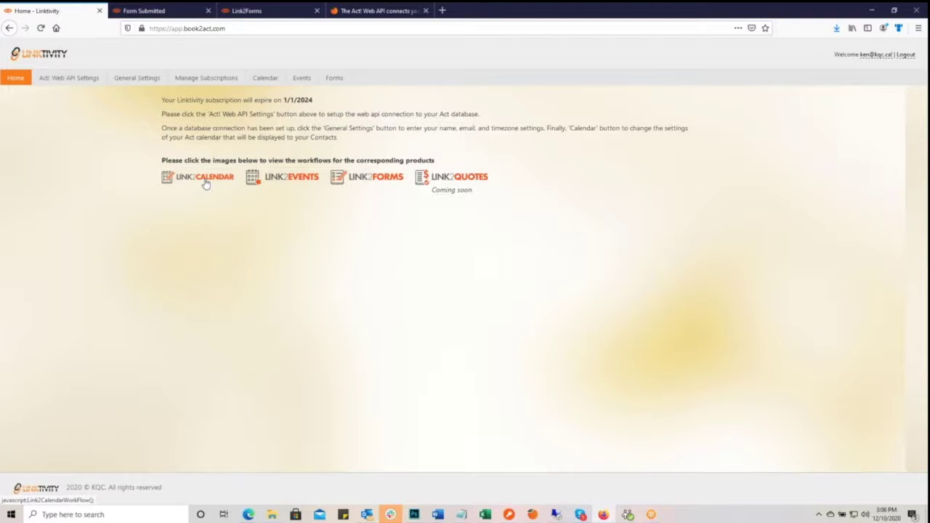
left_click(206, 183)
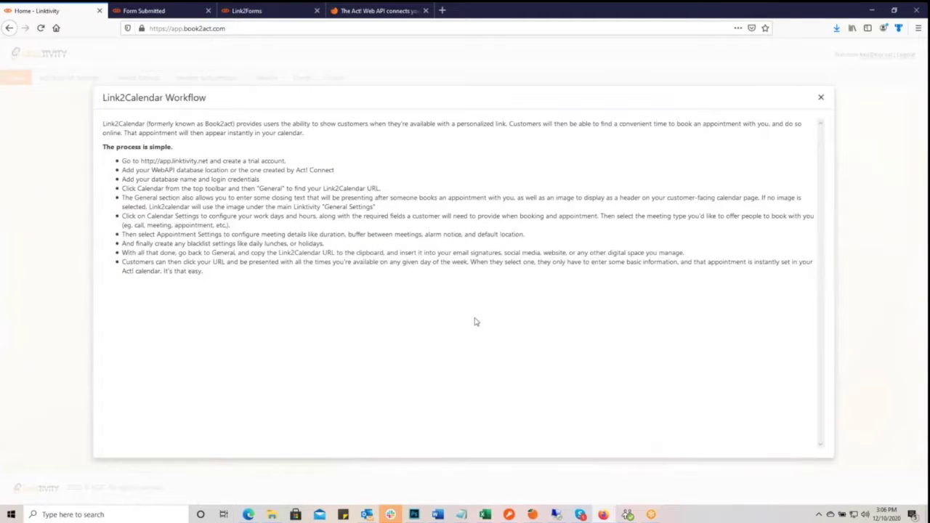
left_click(822, 99)
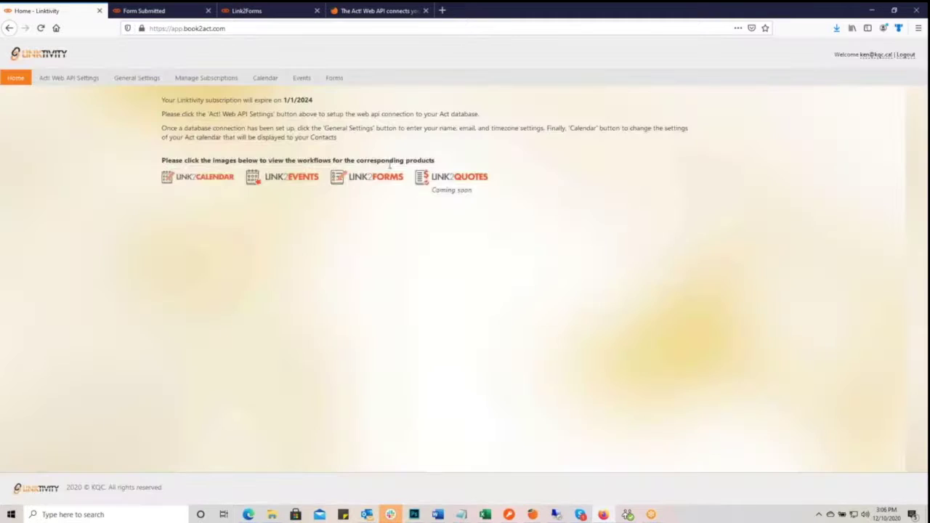
left_click(289, 181)
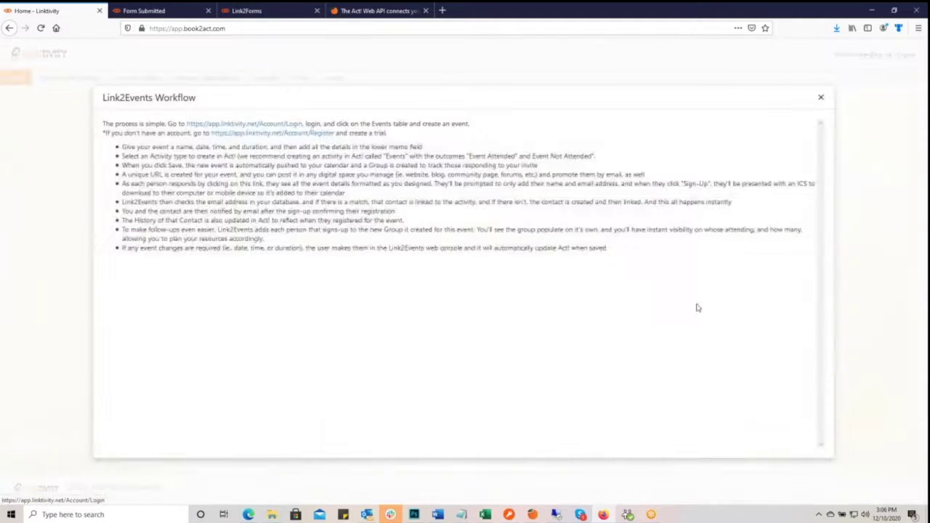
left_click(821, 99)
left_click(376, 187)
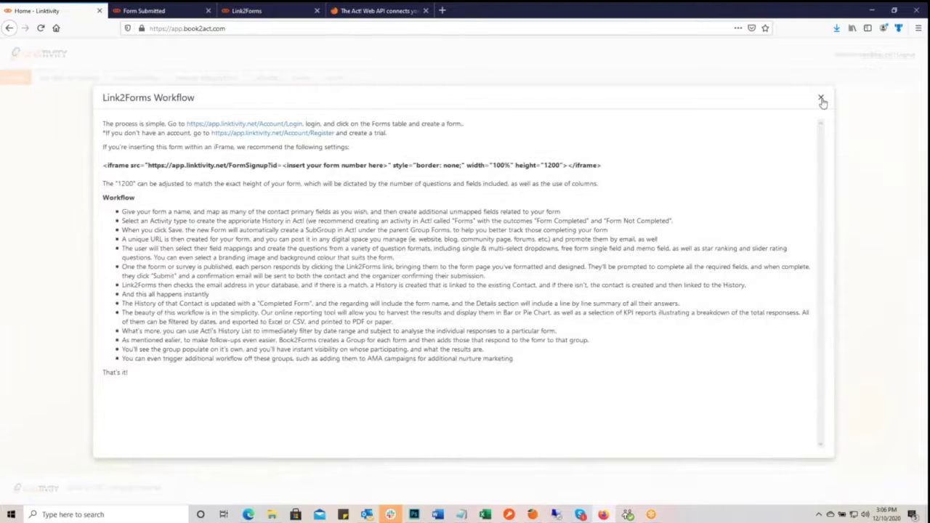
left_click(822, 99)
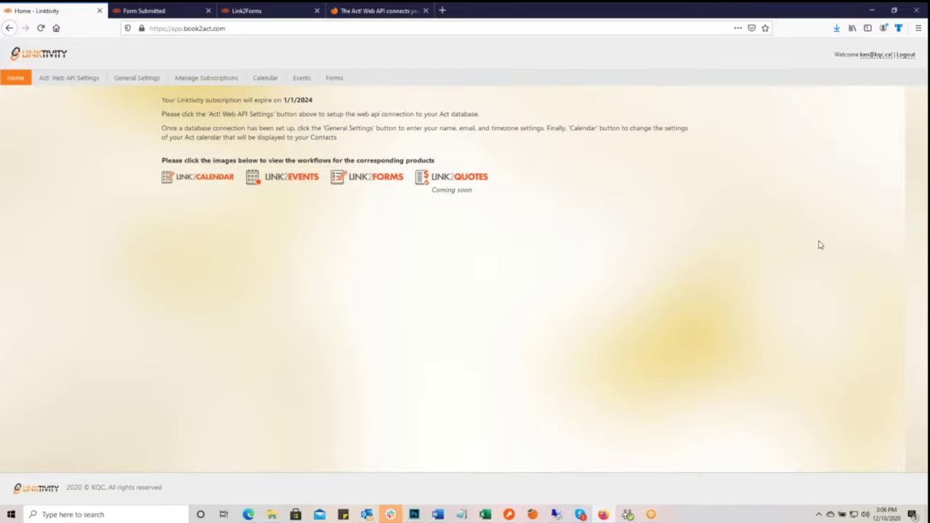
left_click(73, 79)
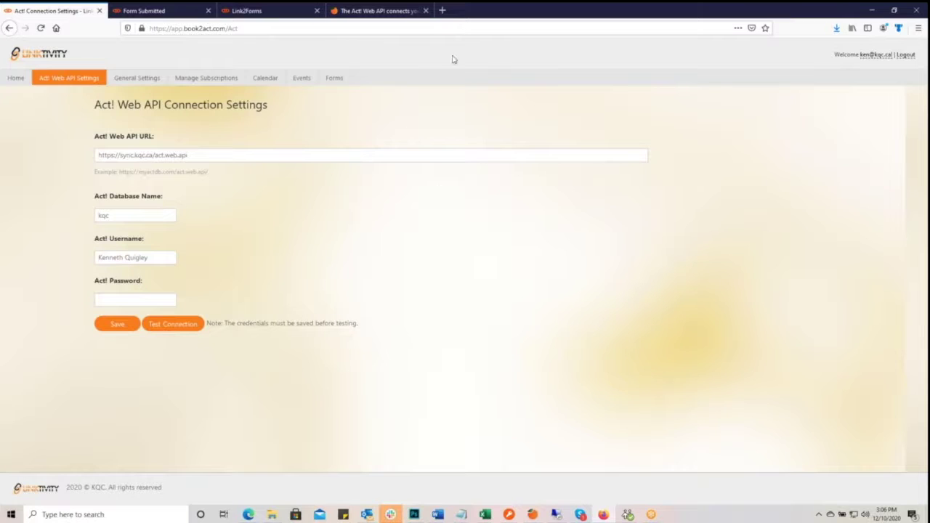
- Open the SaaS API utility page under ACT! Services > KQC Customer Tools, then go back to the article
left_click(378, 13)
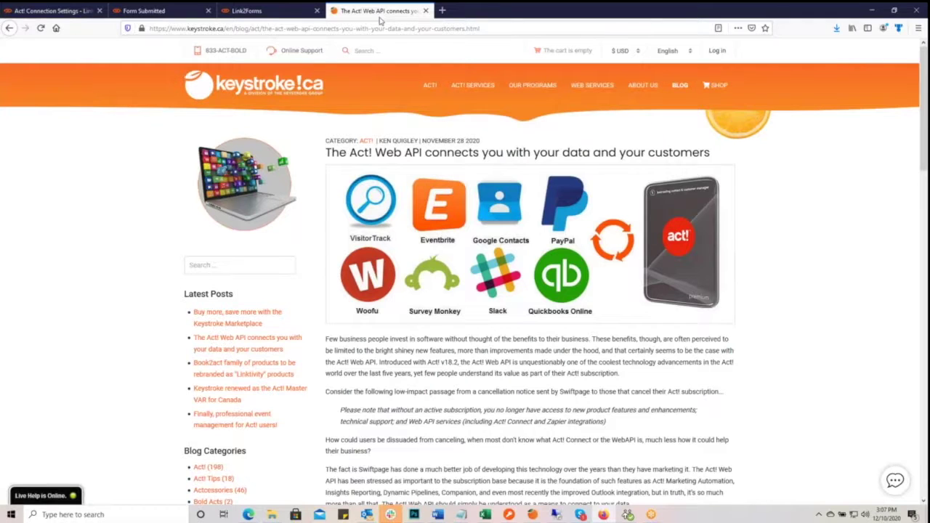
mouse_move(465, 85)
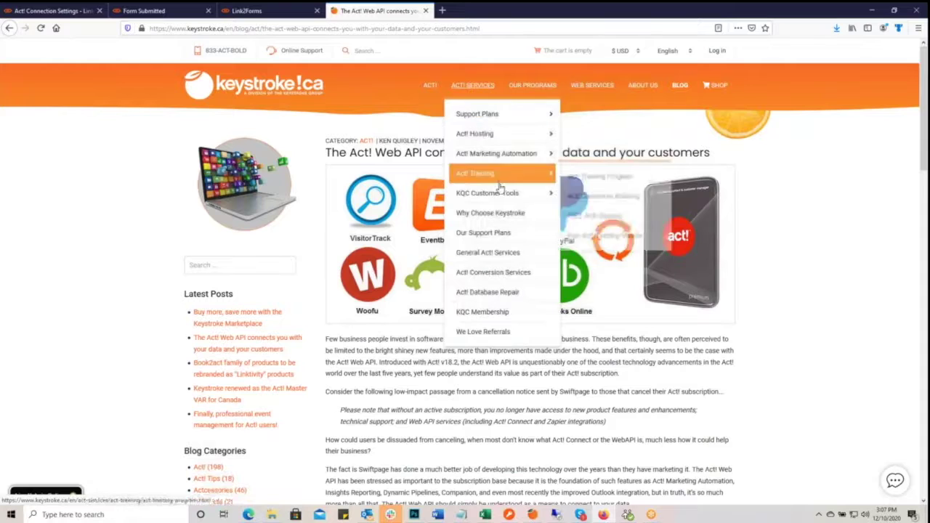
mouse_move(499, 196)
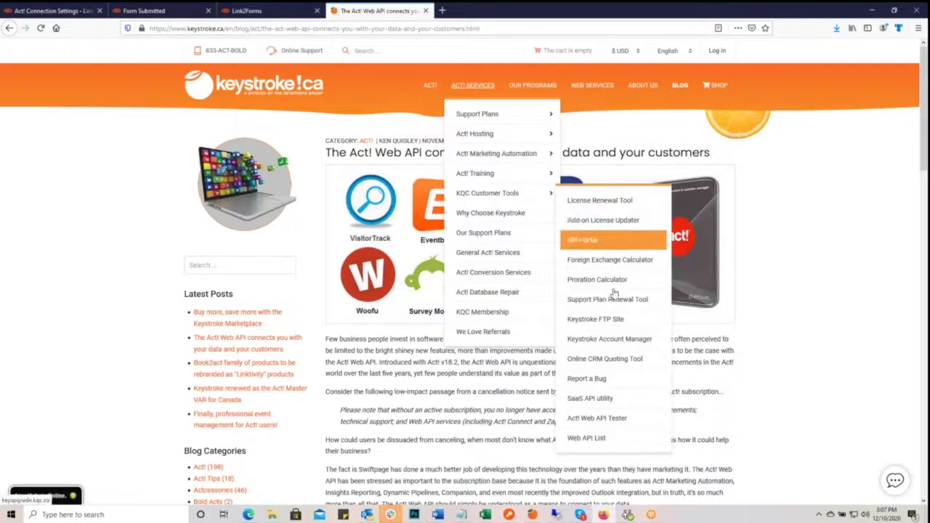
left_click(621, 400)
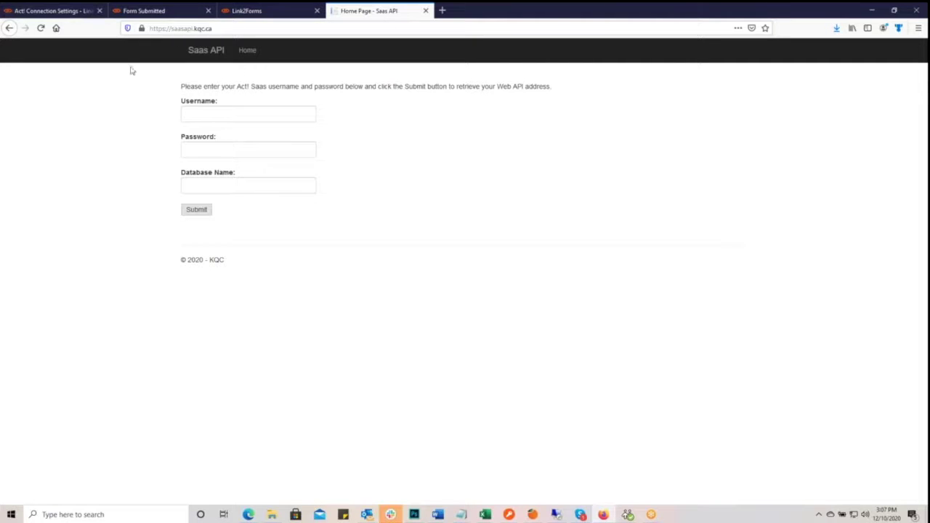
left_click(9, 29)
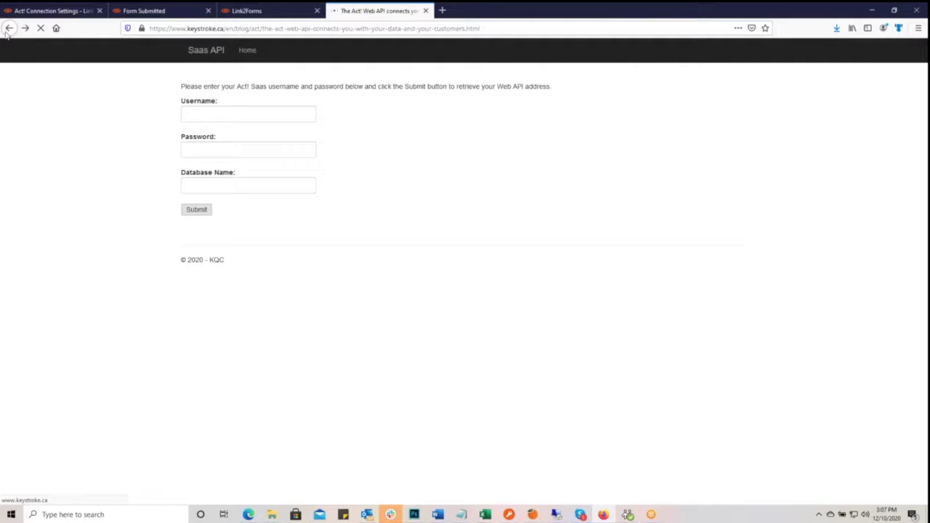
- Open the Act! Web API Tester page from ACT! Services > KQC Customer Tools
mouse_move(509, 84)
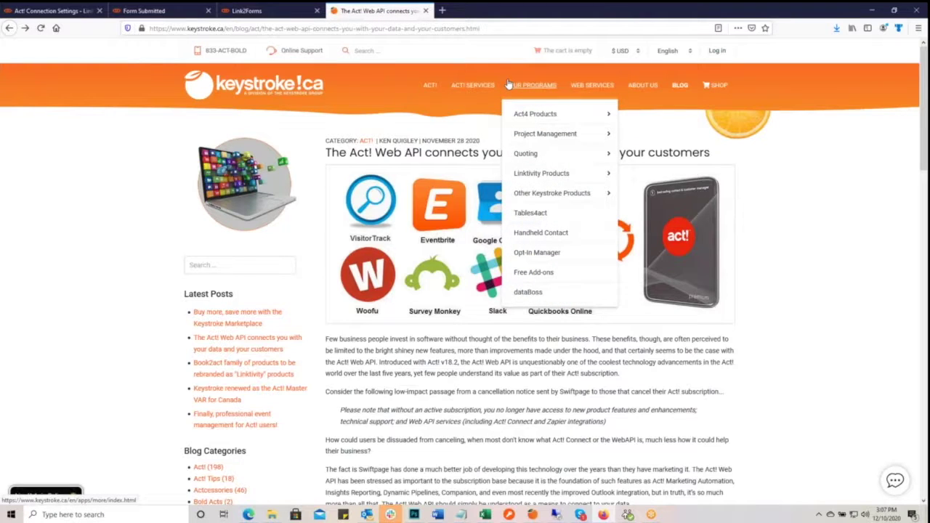
mouse_move(542, 175)
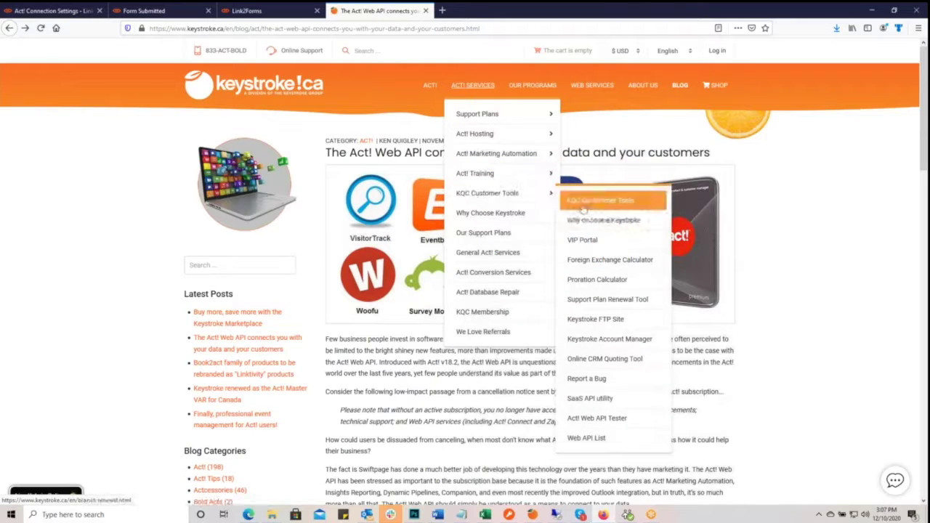
left_click(628, 423)
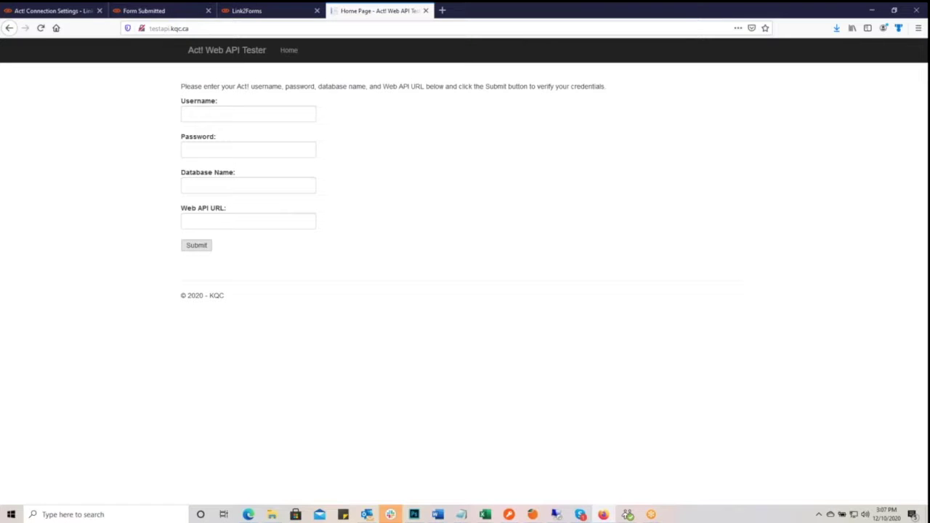
- Open the Web API List page from KQC Customer Tools on Keystroke.ca
left_click(37, 11)
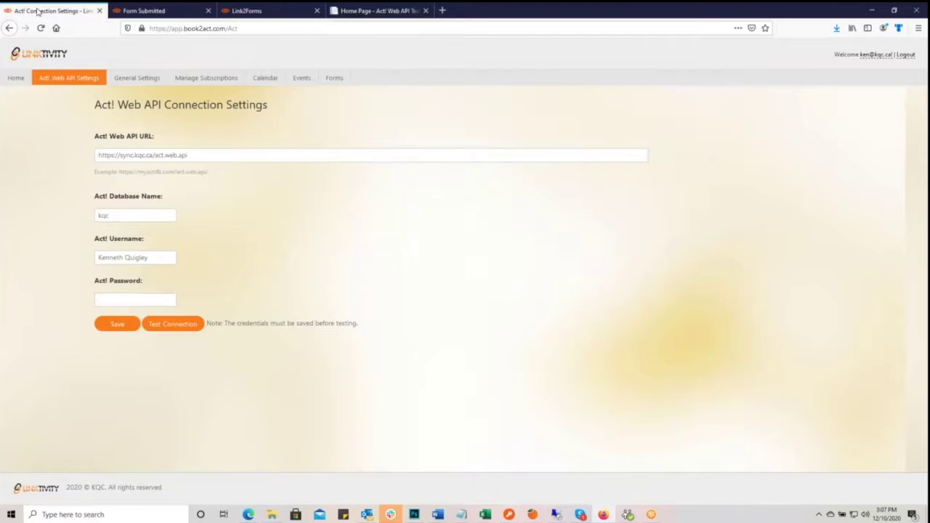
left_click(354, 12)
left_click(10, 28)
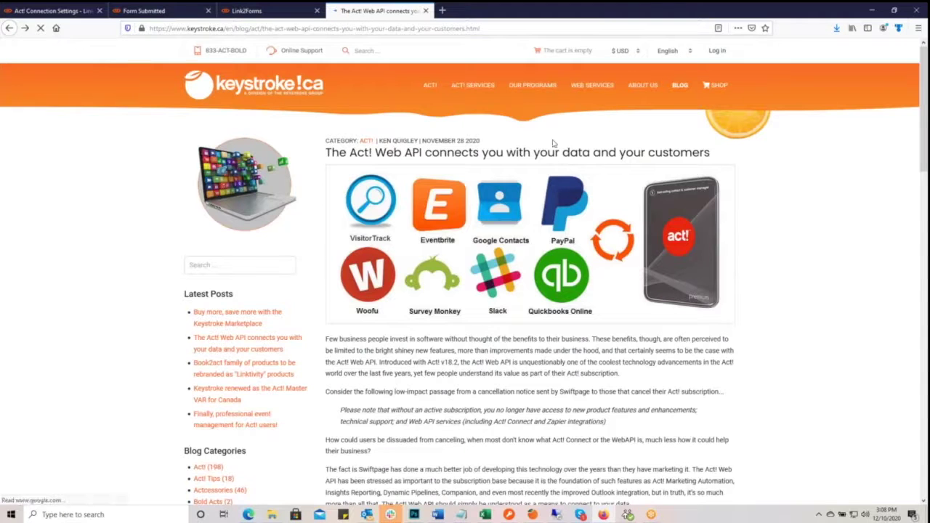
mouse_move(473, 86)
mouse_move(509, 194)
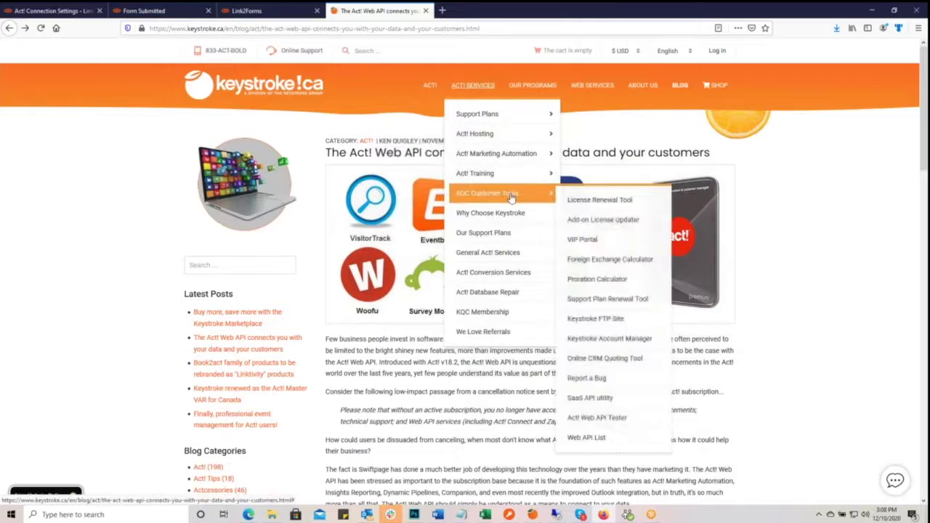
left_click(621, 439)
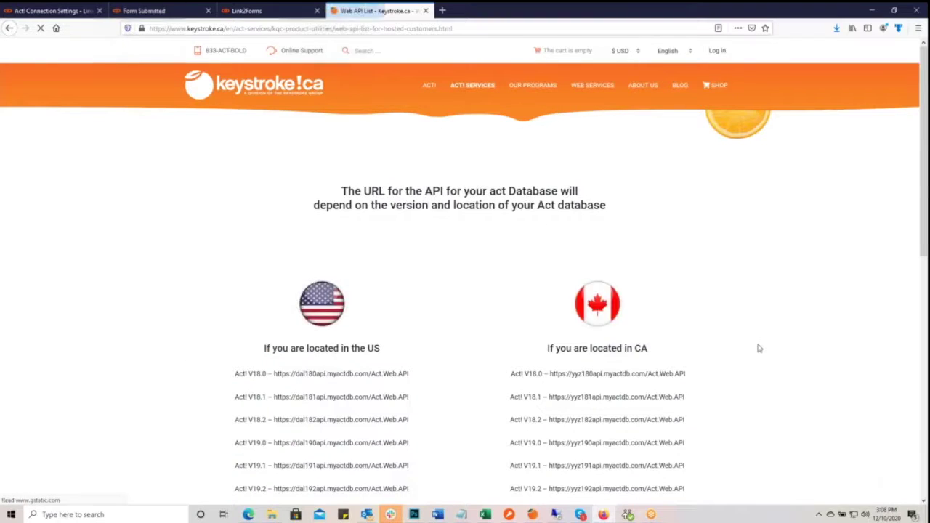
- Review the Act! URLs by version and region, then open Linktivity's General Settings
scroll(758, 349, "down", 3)
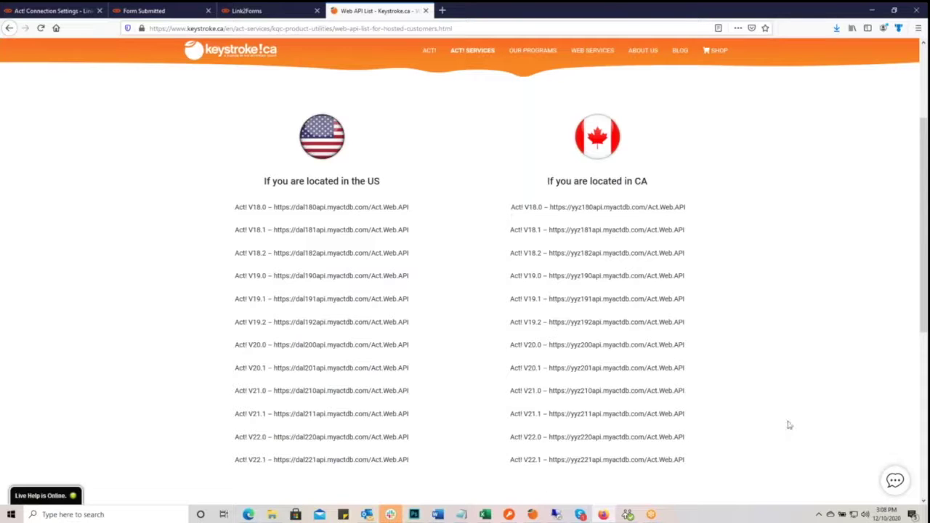
left_click(53, 12)
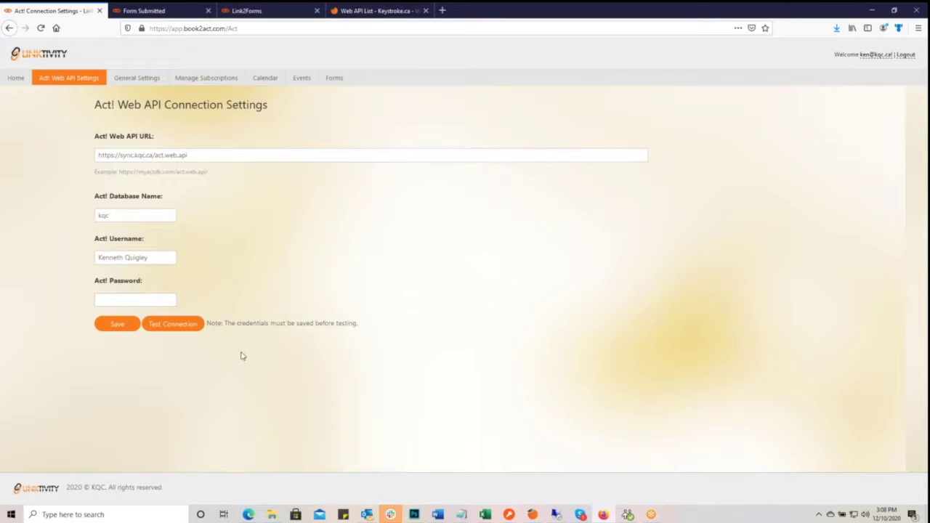
left_click(129, 77)
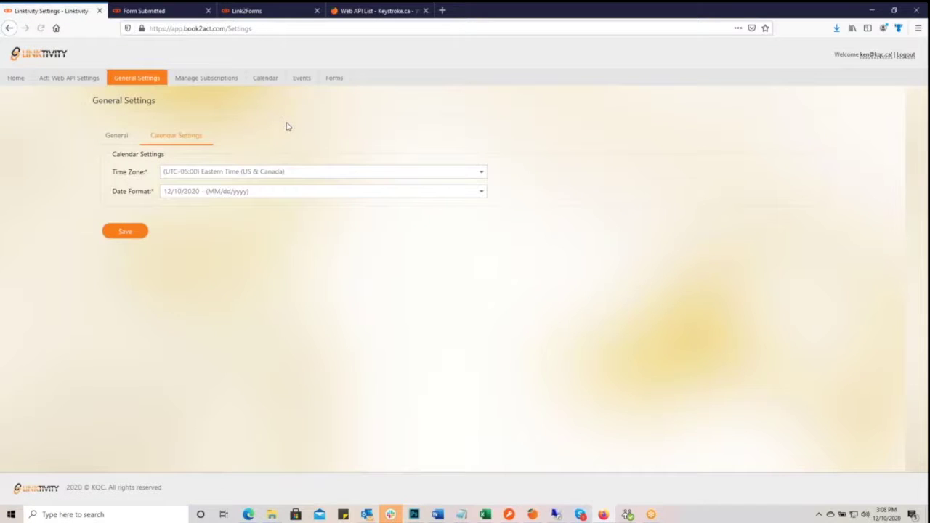
- Check the public profile and Calendar Settings tabs, then go to Manage Subscriptions
left_click(116, 137)
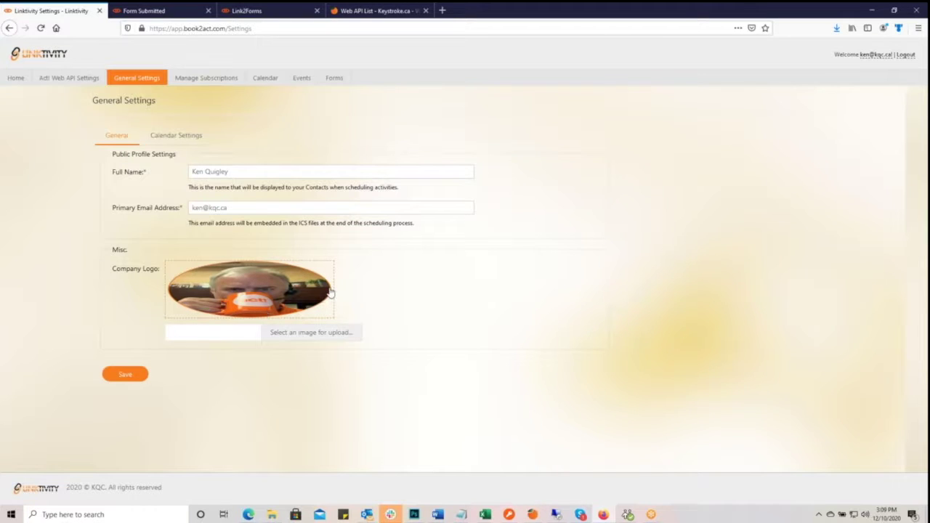
left_click(169, 138)
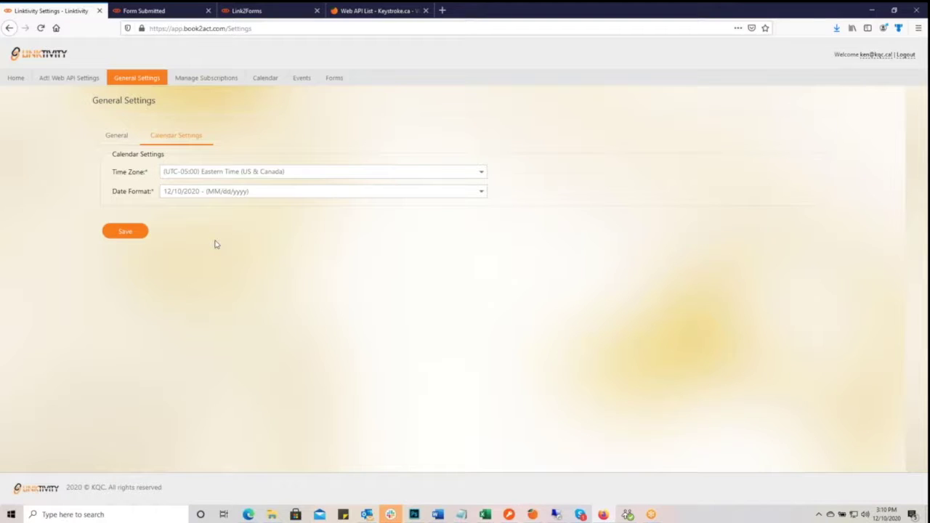
left_click(211, 80)
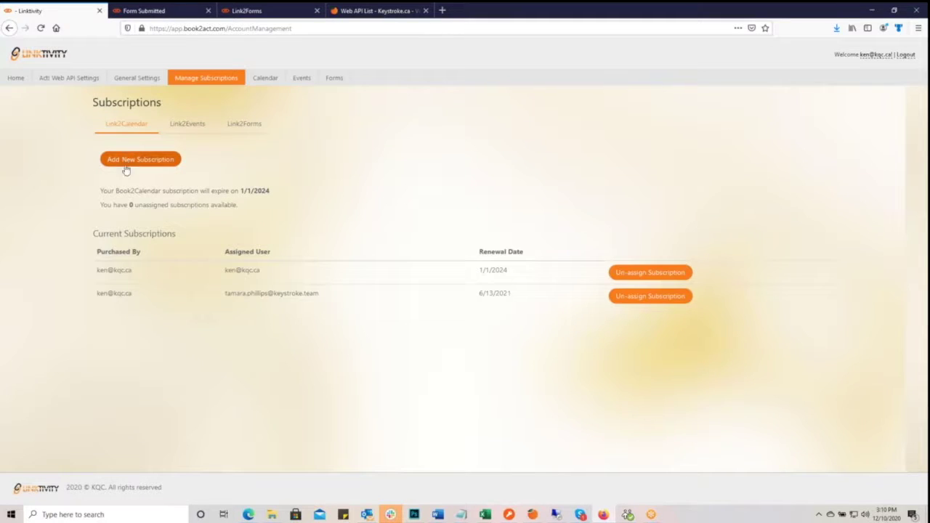
- Review the Link2Events, Link2Forms and Link2Calendar subscriptions, then go to the Forms list
left_click(198, 125)
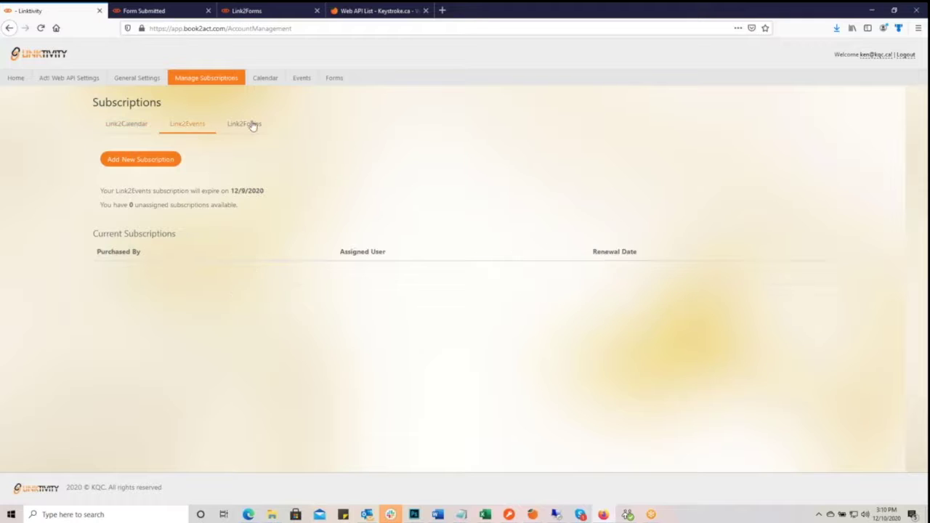
left_click(249, 124)
left_click(124, 128)
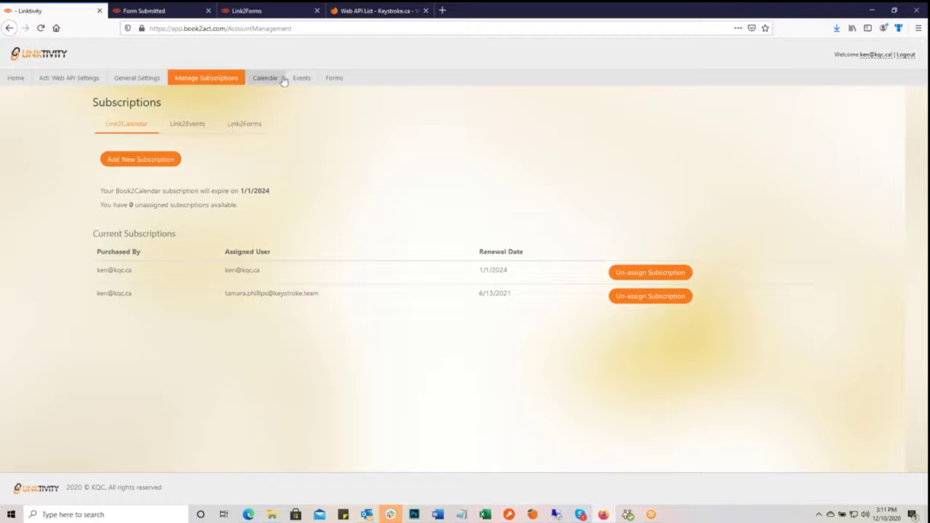
left_click(330, 80)
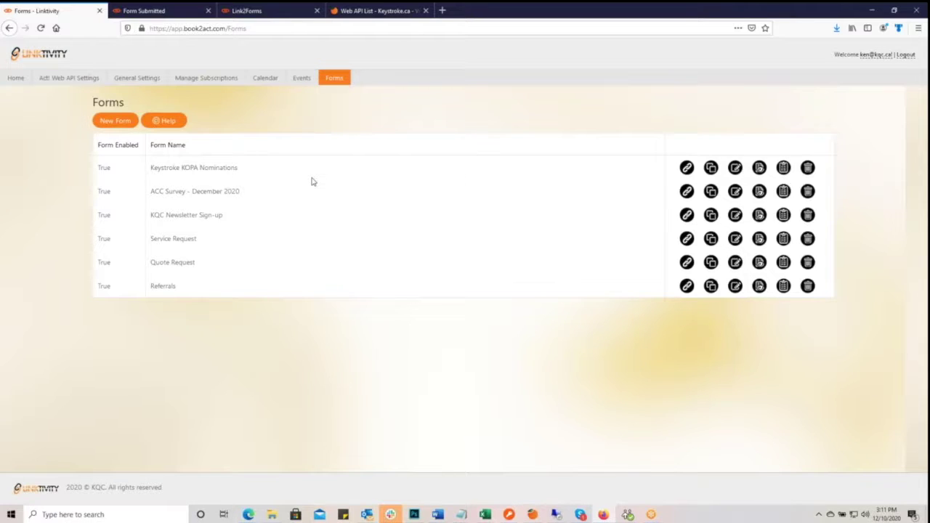
left_click(437, 515)
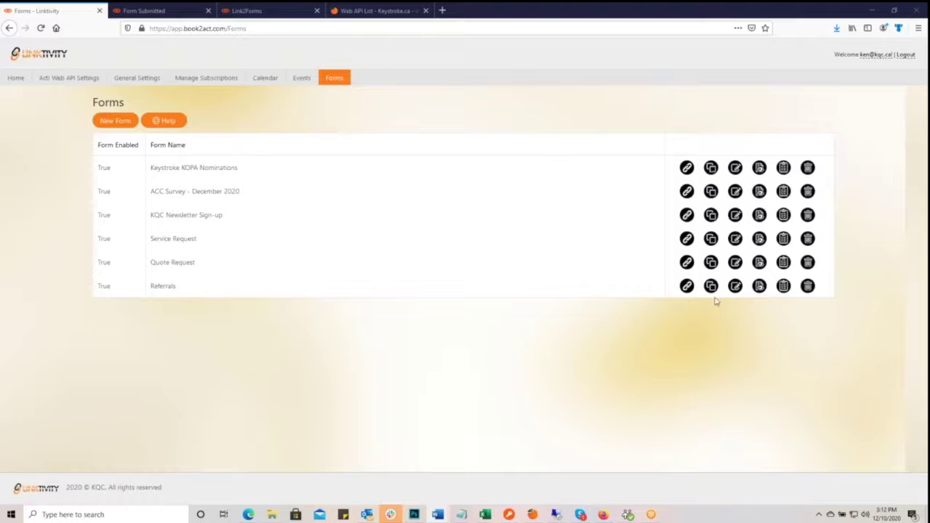
left_click(687, 266)
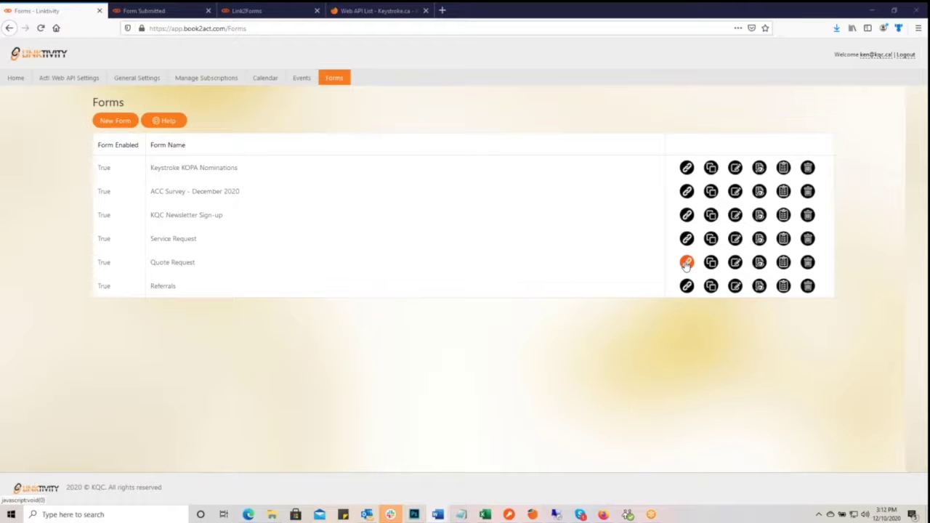
- Copy the Quote Request form's link and dismiss the copied confirmation
left_click(686, 263)
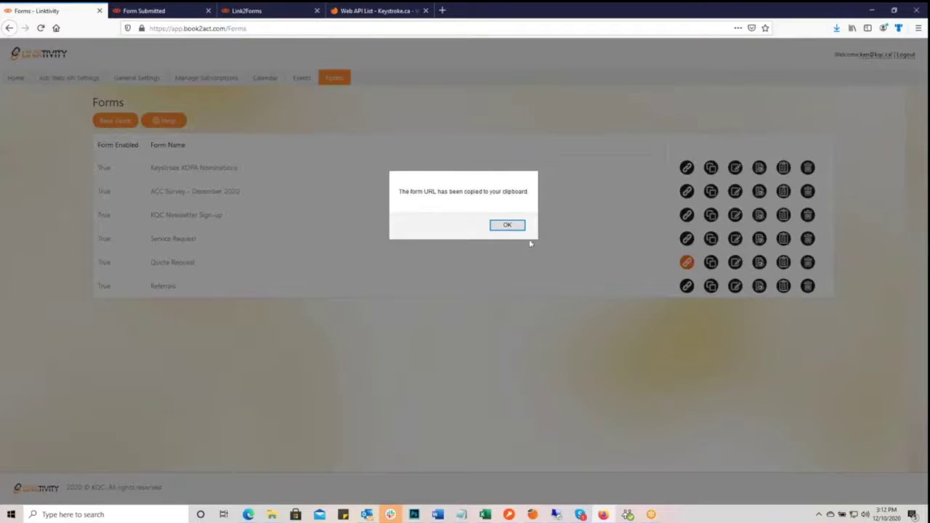
left_click(508, 225)
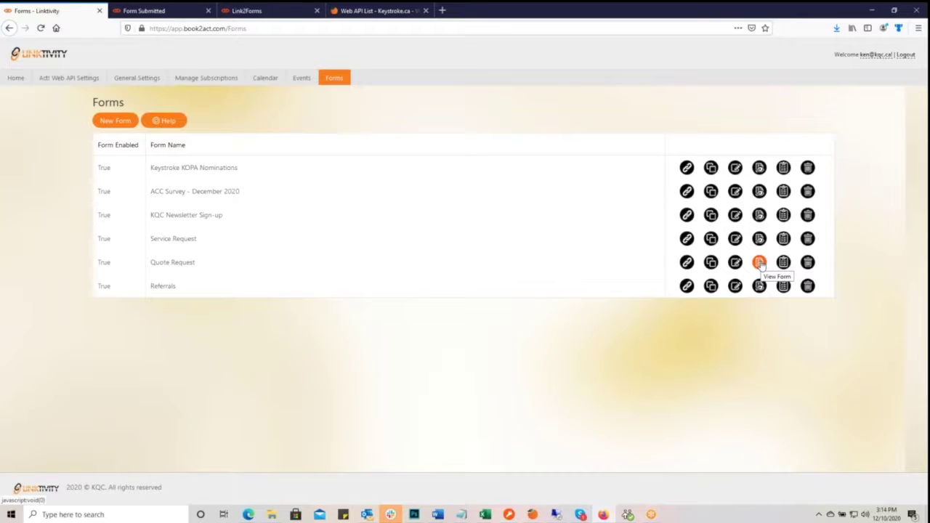
- Preview the Quote Request form in a new tab, then return and open it for editing
left_click(759, 262)
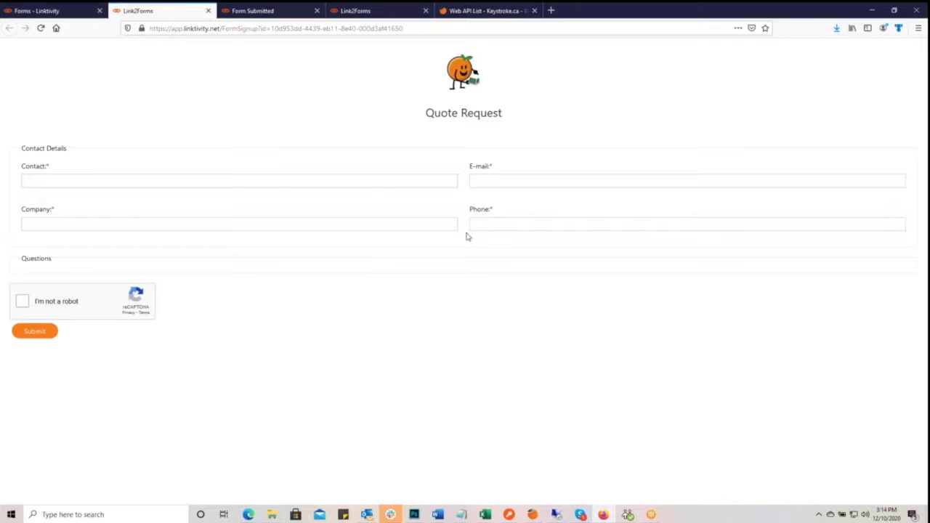
left_click(52, 12)
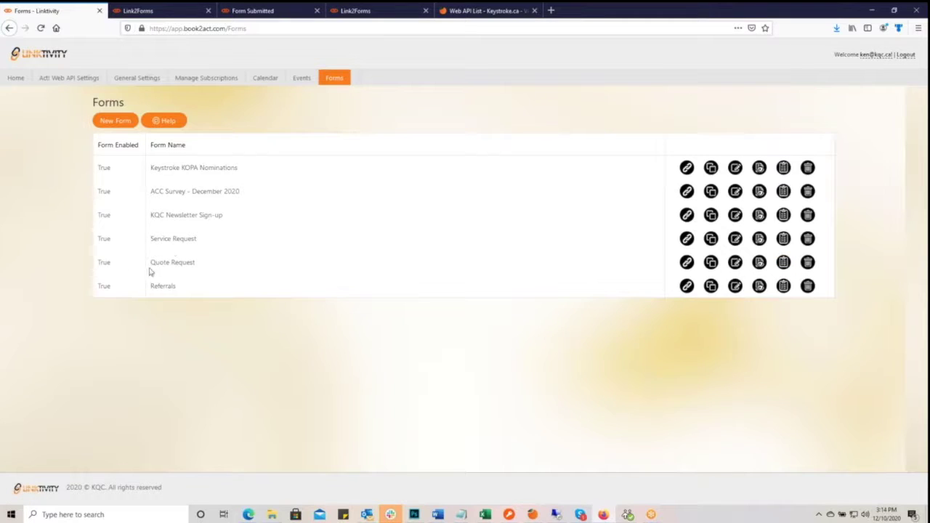
left_click(736, 263)
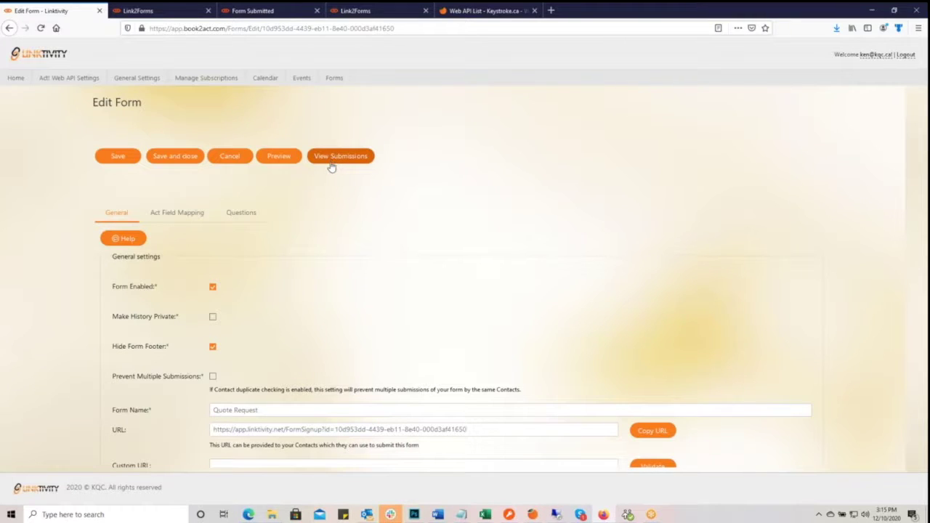
- Read and close the General Settings help, then switch to the published Quote Request form
left_click(128, 240)
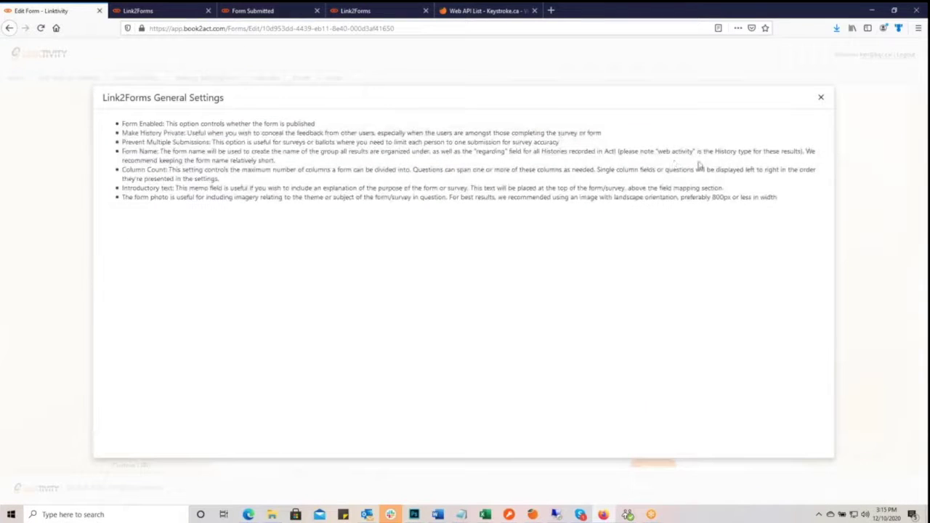
left_click(818, 99)
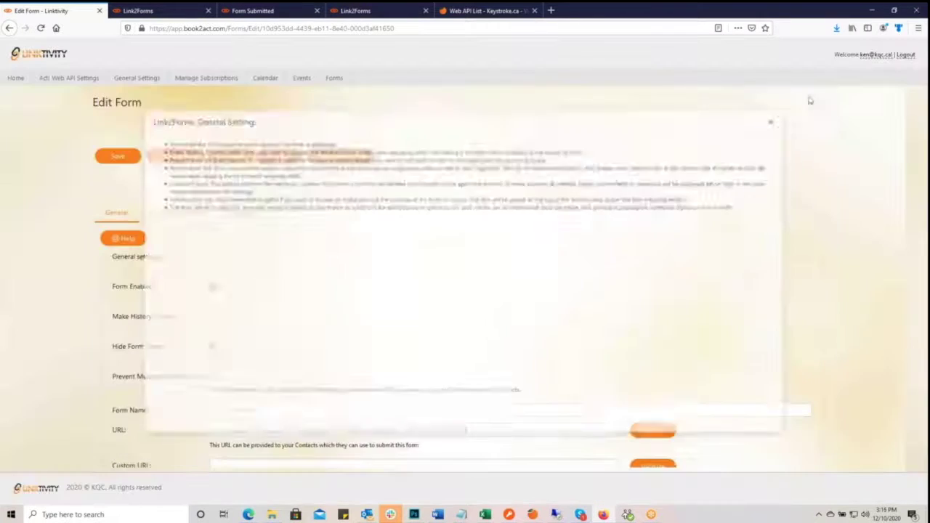
scroll(583, 246, "down", 2)
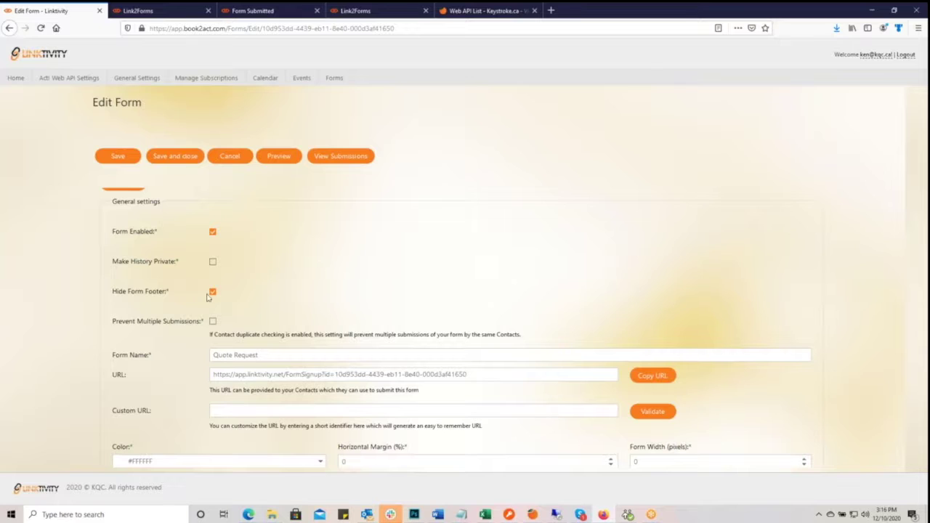
left_click(176, 9)
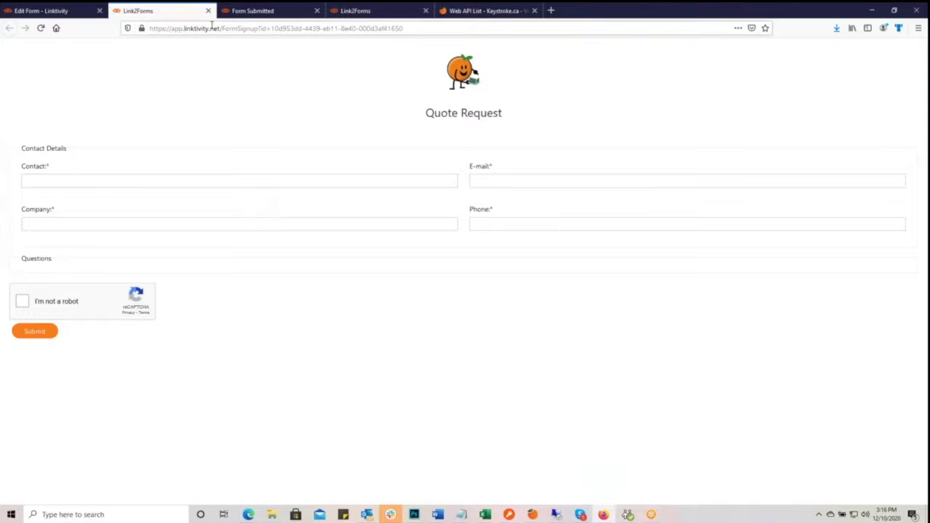
- Uncheck Hide Form Footer, save, and reload the public Quote Request form to see the footer
left_click(71, 11)
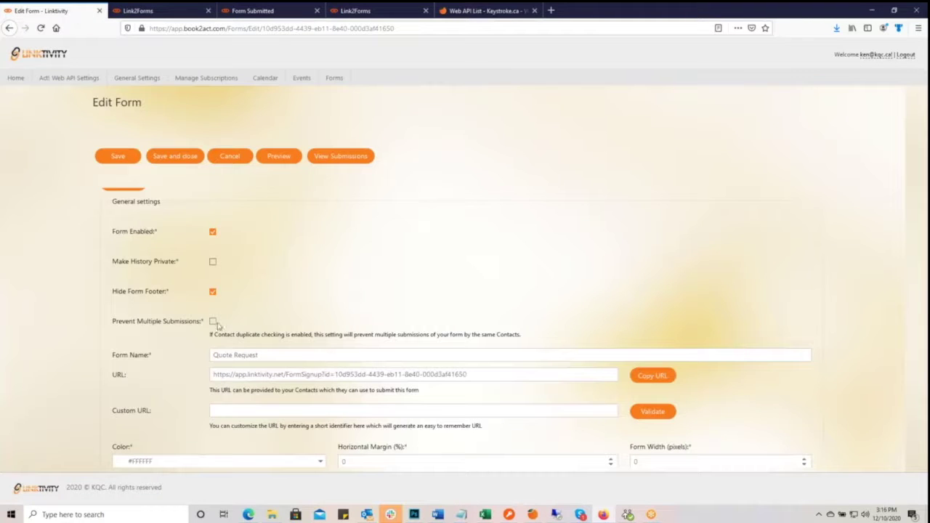
left_click(213, 292)
left_click(122, 161)
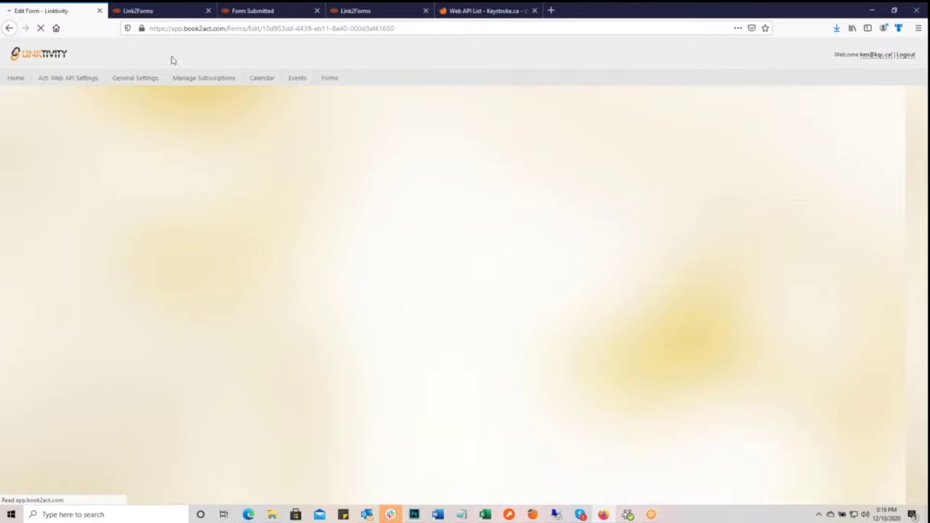
left_click(181, 13)
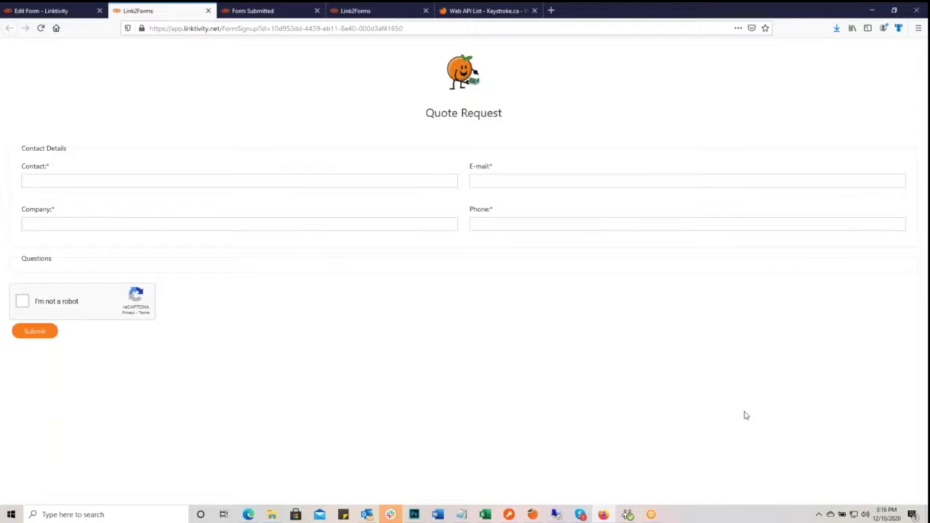
key("F5")
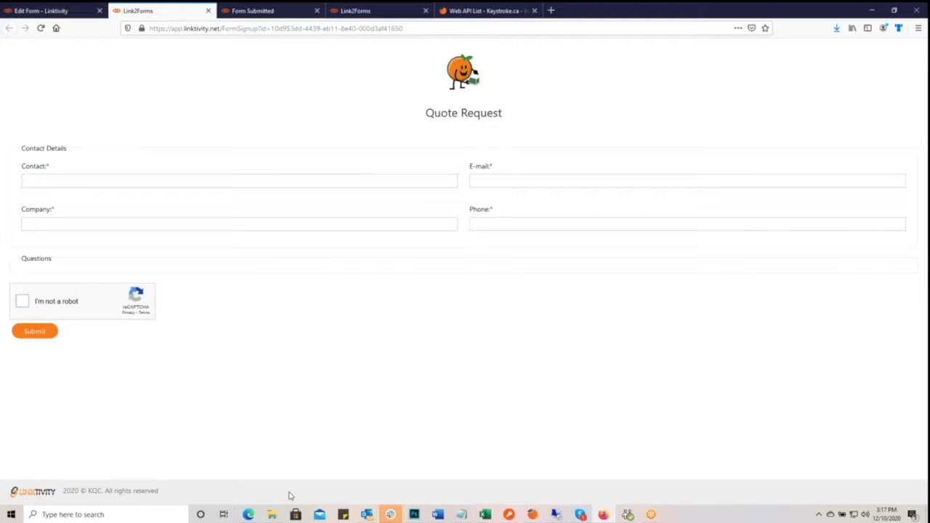
- Re-enable Hide Form Footer in the Quote Request form settings
left_click(61, 11)
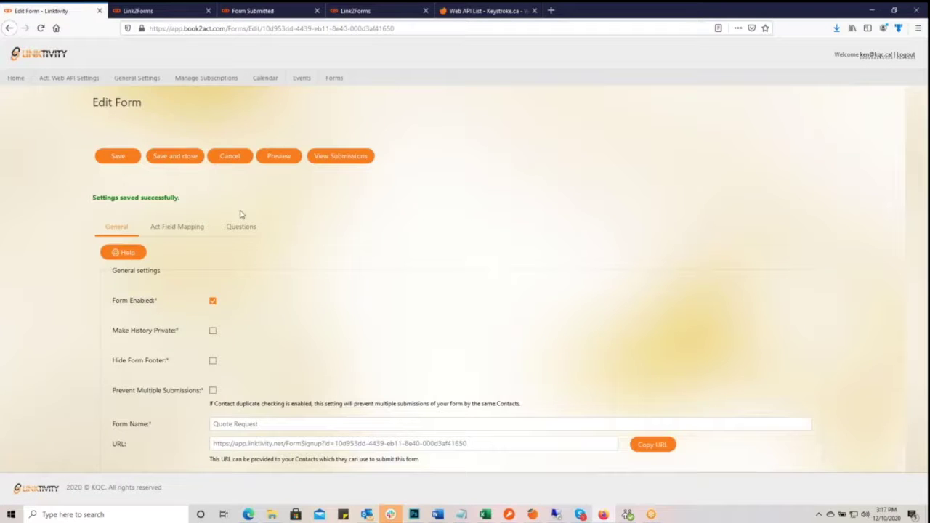
left_click(213, 362)
scroll(276, 363, "down", 3)
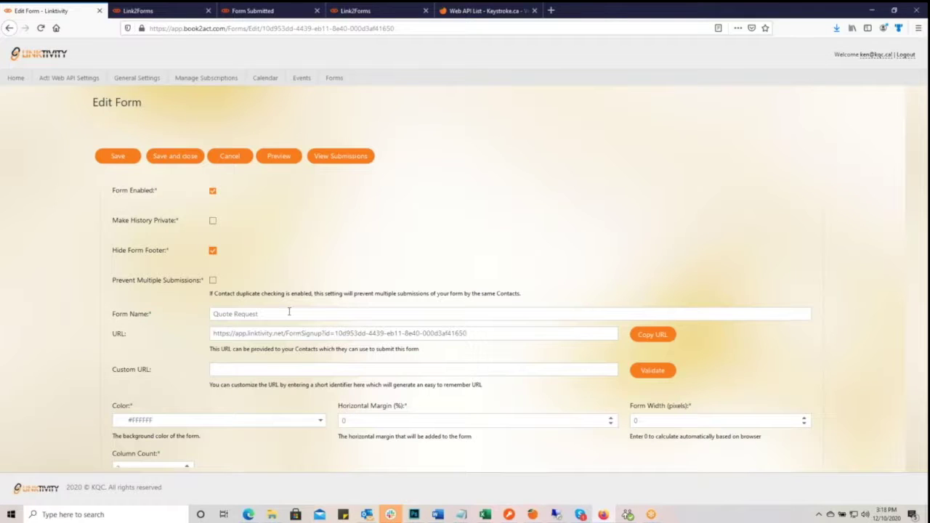
scroll(320, 263, "down", 1)
scroll(320, 265, "down", 1)
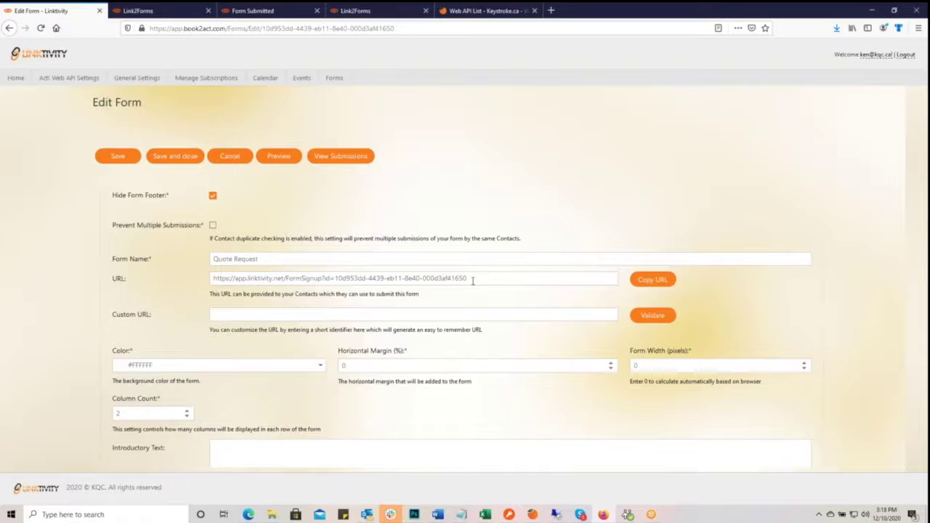
- Compare the published form with the edit settings, ending back on the settings
left_click(141, 10)
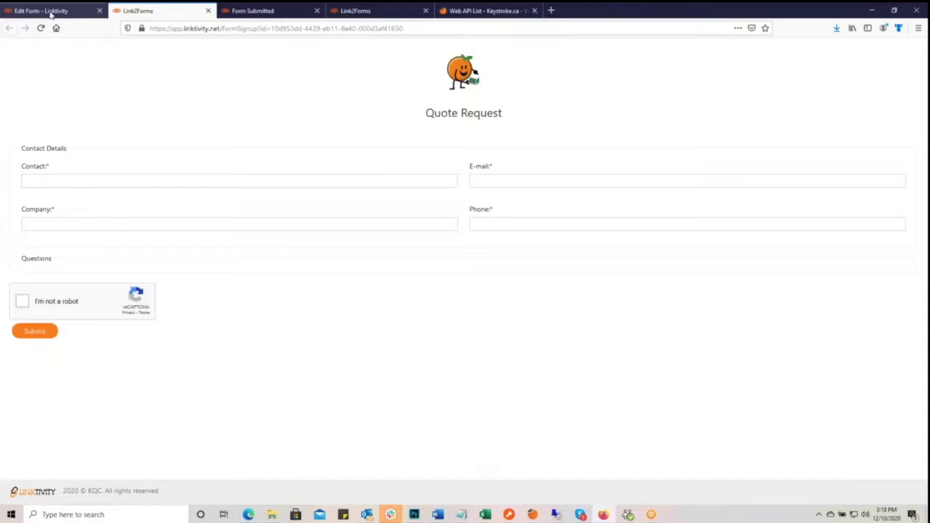
left_click(51, 11)
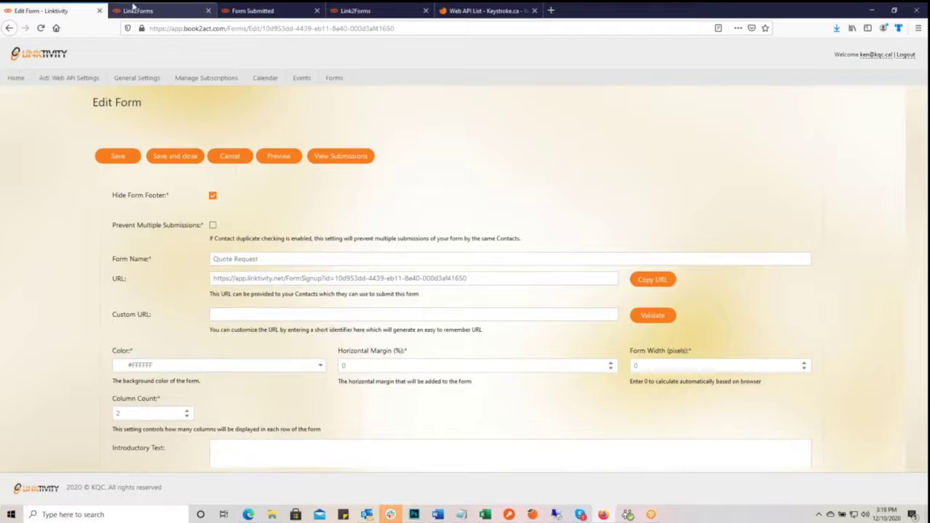
left_click(134, 9)
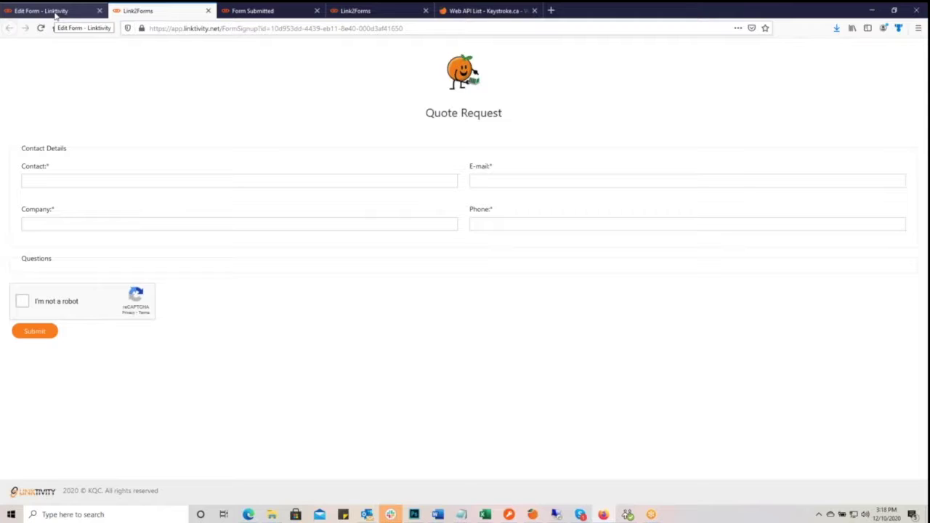
left_click(55, 14)
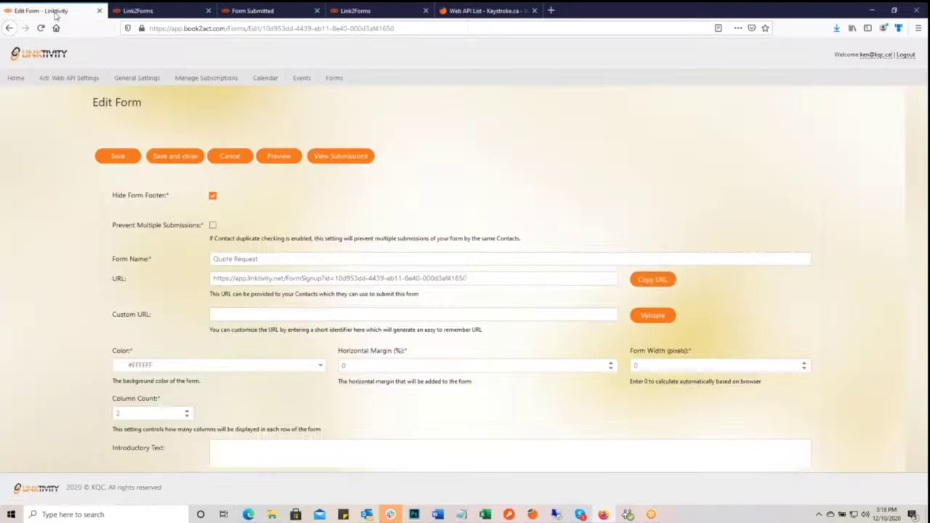
- Enter the custom URL QuoteRequest, confirm it is available, and save the form
left_click(240, 314)
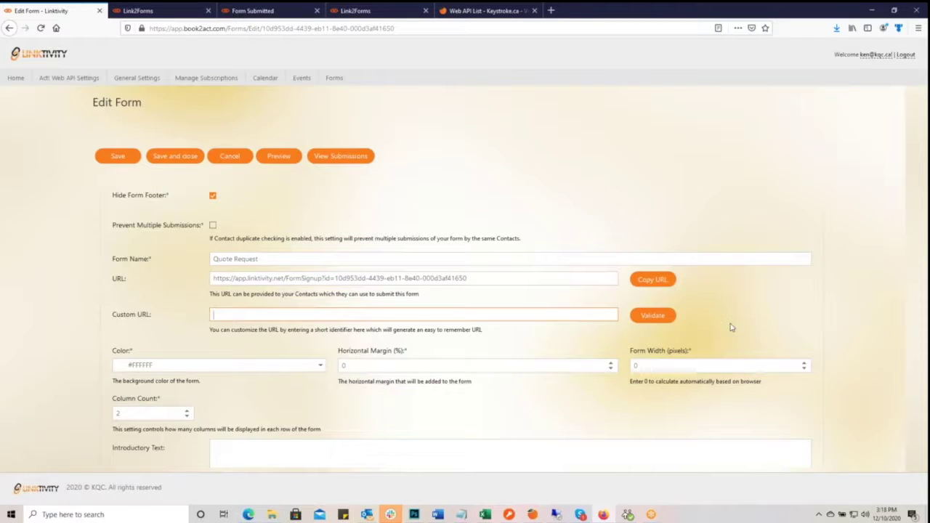
type("QuoteRequest")
key("Left")
key("Left")
key("Left")
key("Left")
key("Left")
left_click(652, 317)
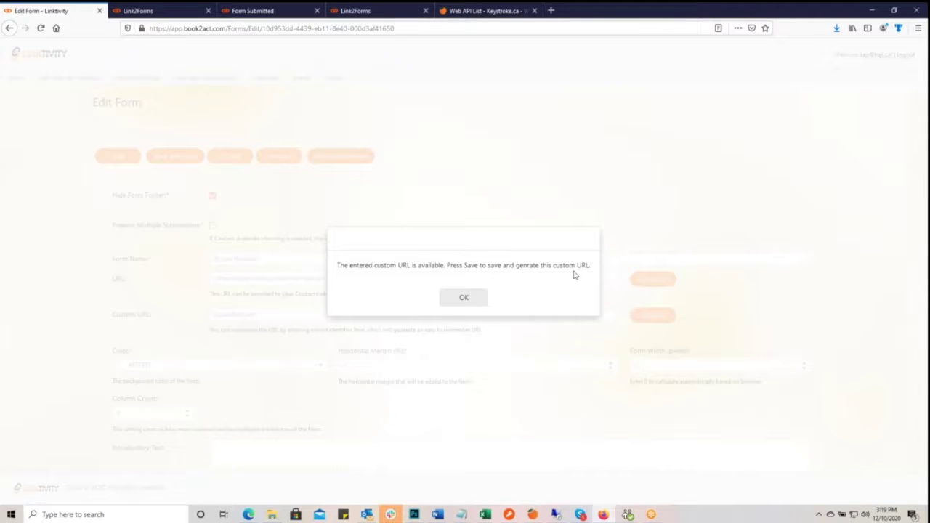
left_click(470, 299)
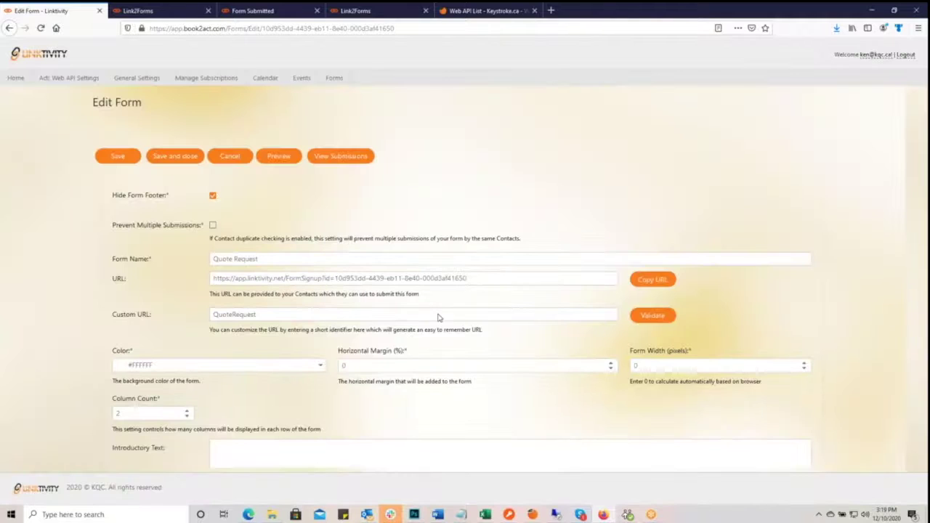
left_click(121, 158)
left_click(118, 157)
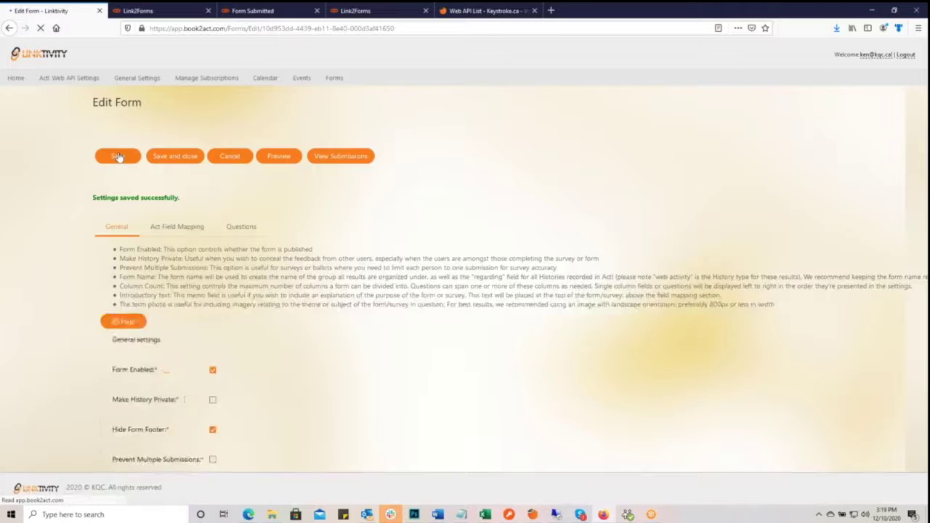
scroll(363, 244, "down", 4)
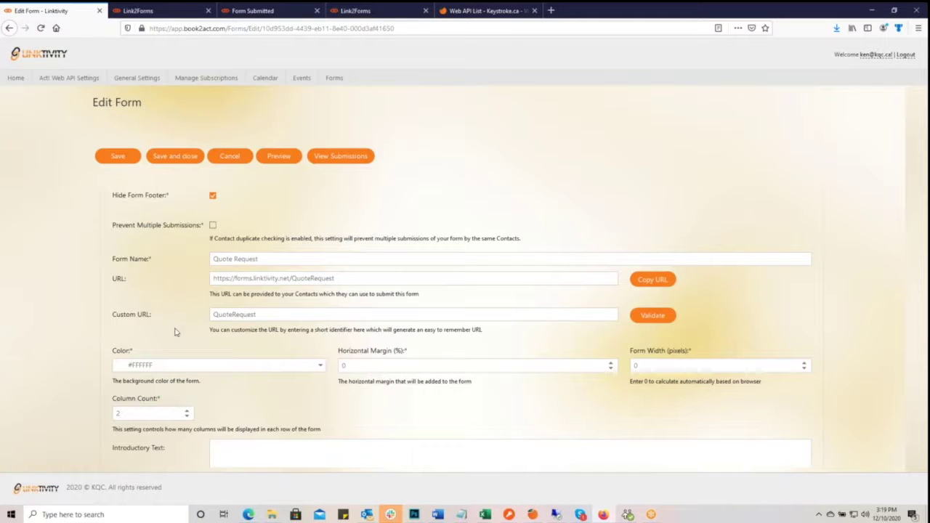
scroll(181, 350, "down", 3)
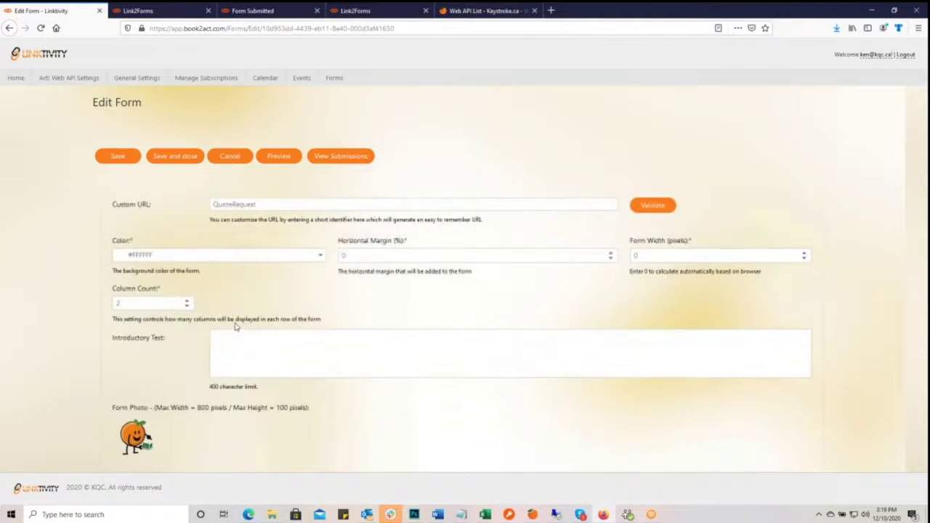
left_click(320, 255)
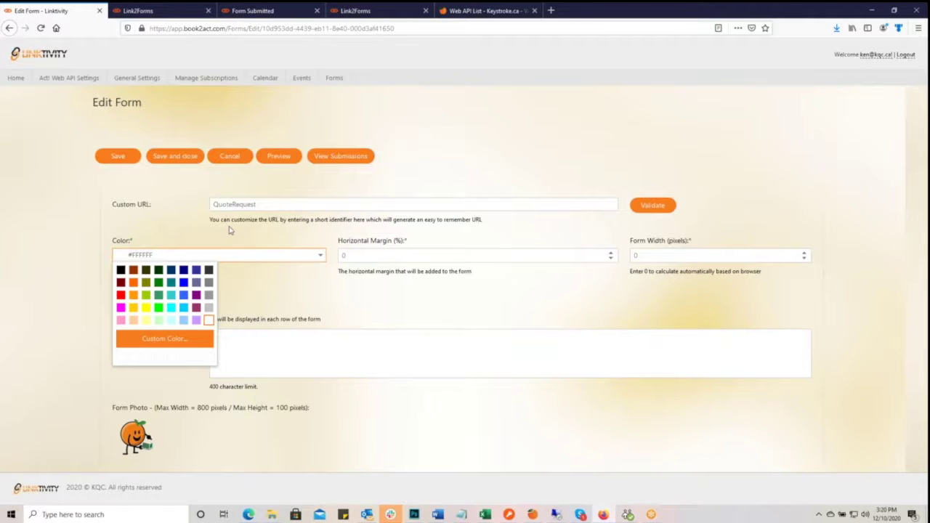
left_click(412, 313)
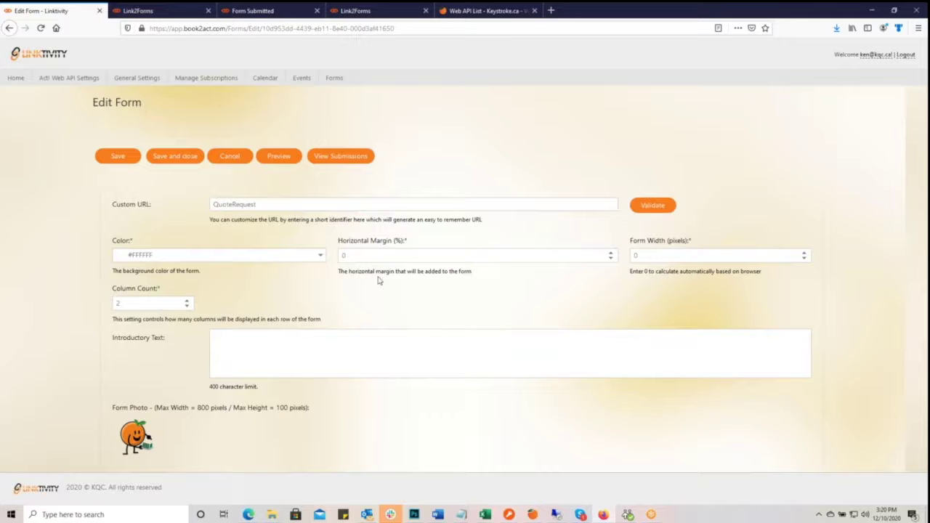
left_click(167, 14)
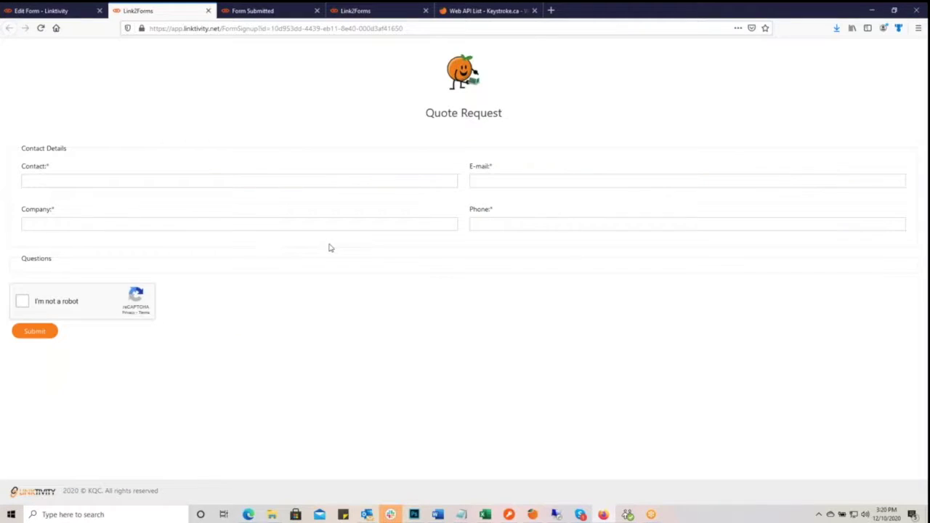
left_click(56, 13)
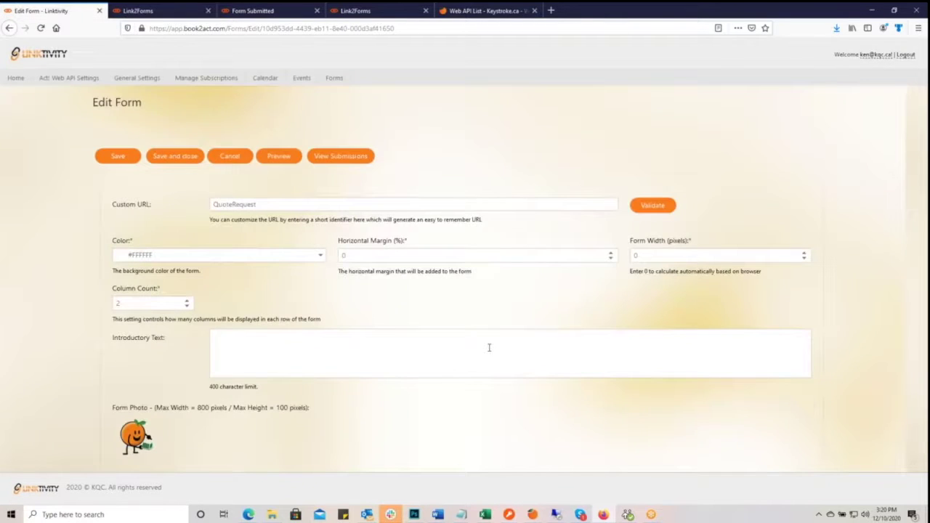
left_click(138, 12)
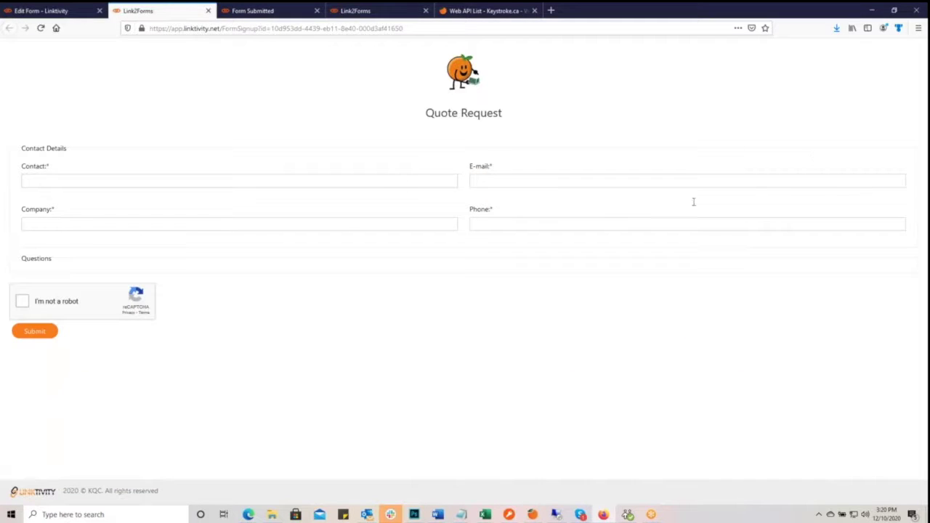
left_click(38, 13)
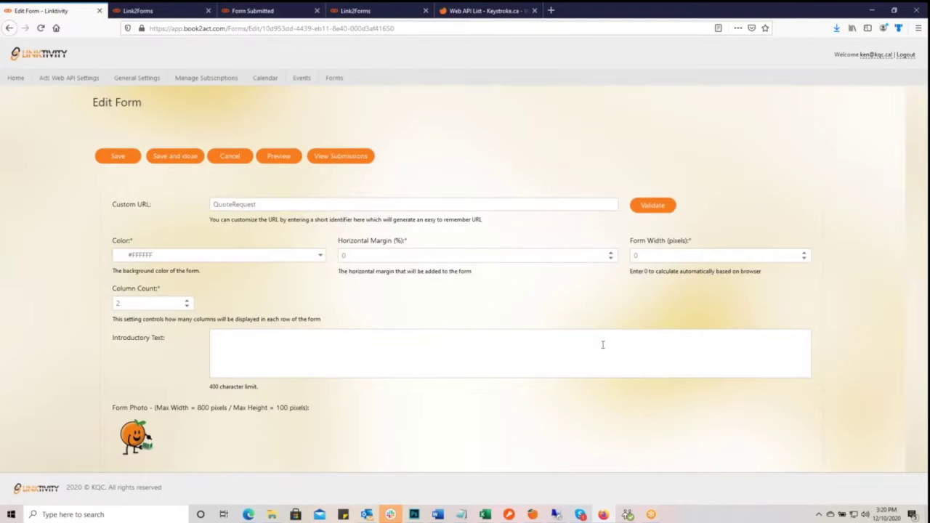
- Raise the horizontal margin to 10%, save, and reload the public form to check it
left_click(612, 256)
left_click(612, 254)
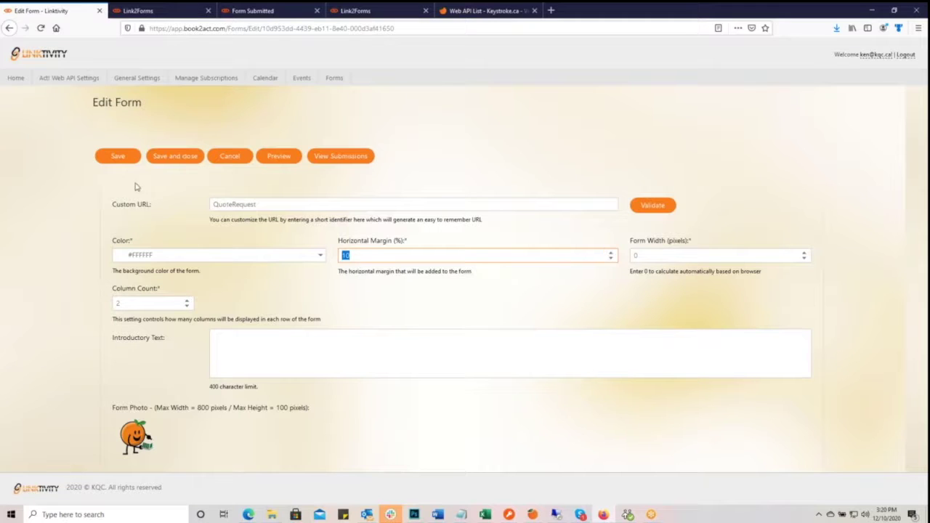
left_click(118, 157)
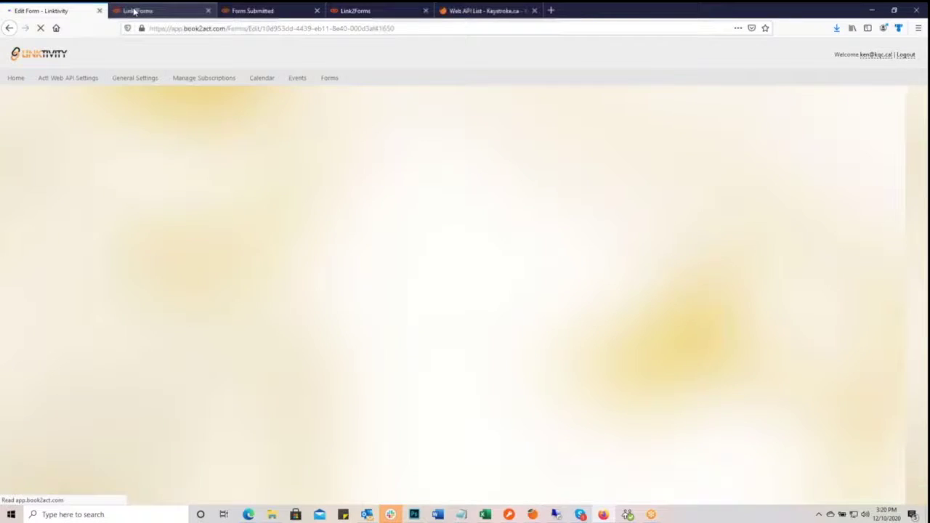
left_click(133, 11)
left_click(41, 27)
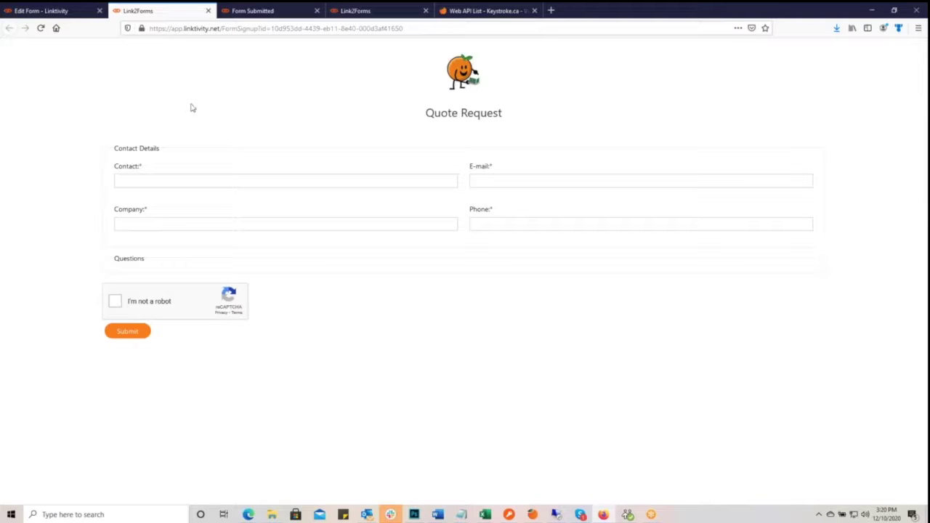
- Return to the edit settings and select the Form Width value
left_click(31, 12)
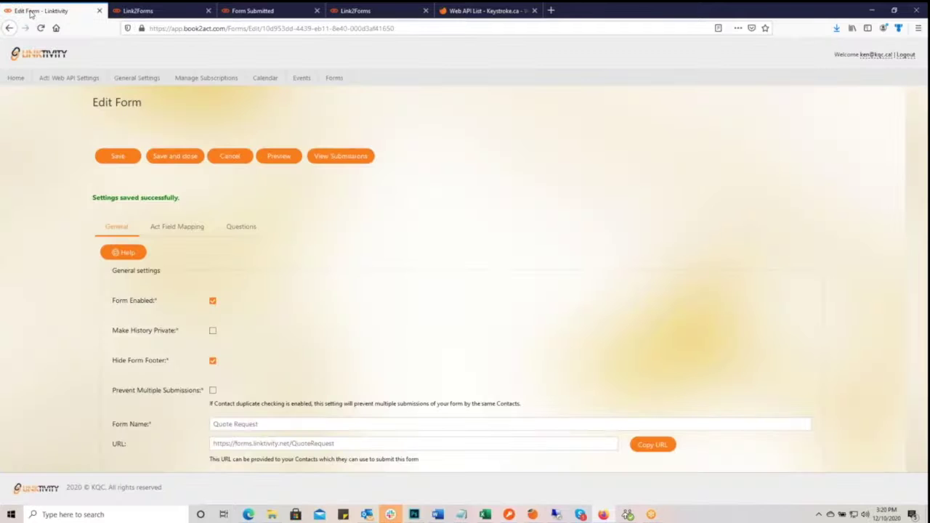
scroll(502, 327, "down", 5)
scroll(502, 327, "up", 3)
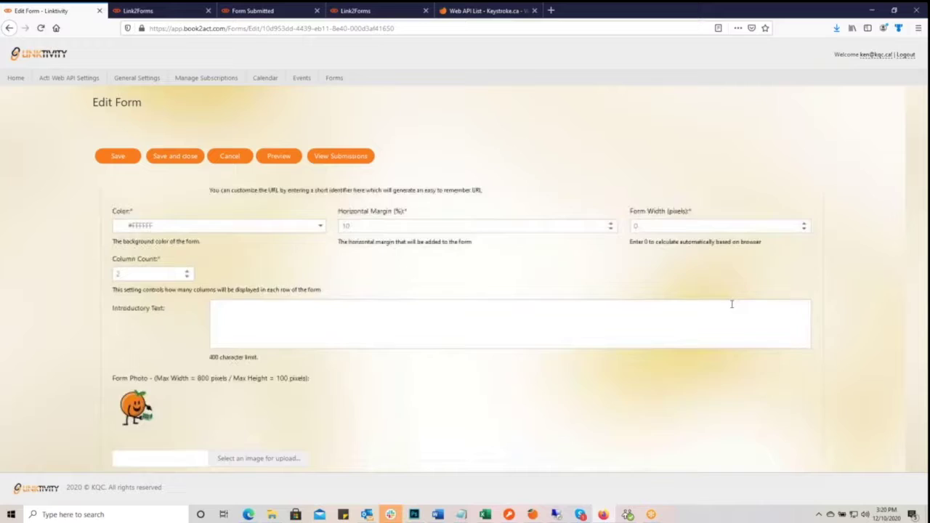
key("Tab")
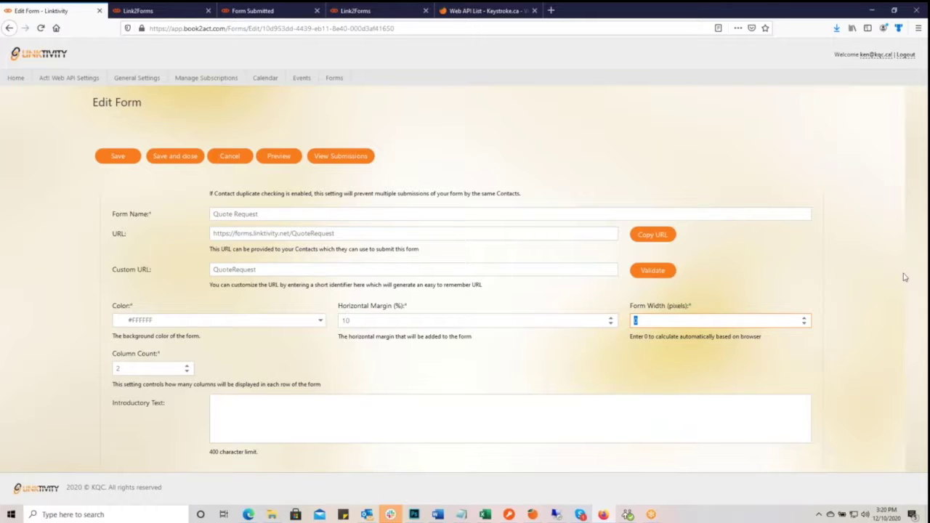
- Set Form Width to 800 pixels, save, and reload the public form to view the narrower layout
type("800")
left_click(123, 157)
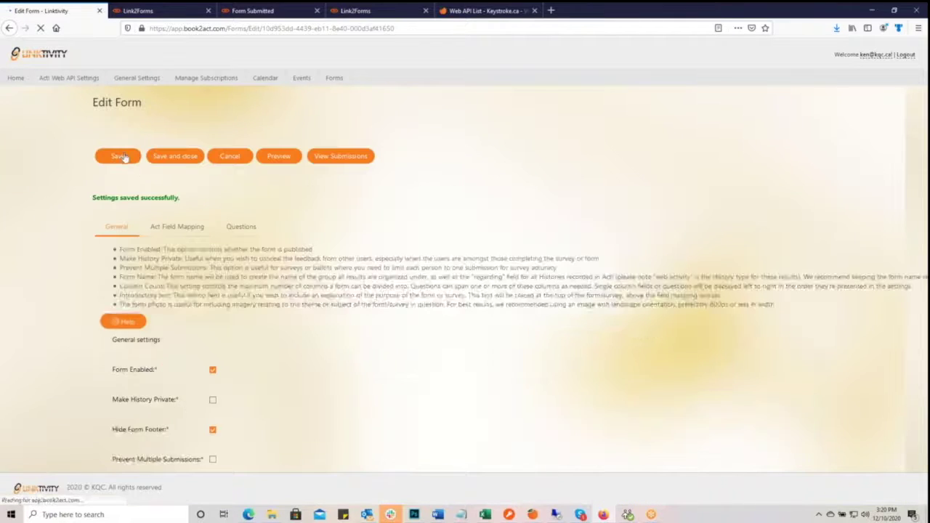
scroll(415, 269, "down", 4)
scroll(414, 267, "up", 2)
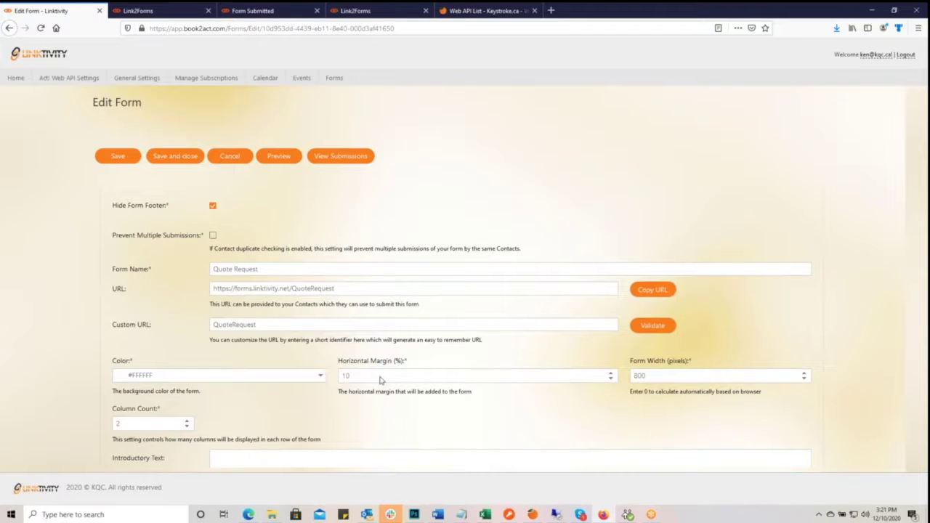
left_click(161, 11)
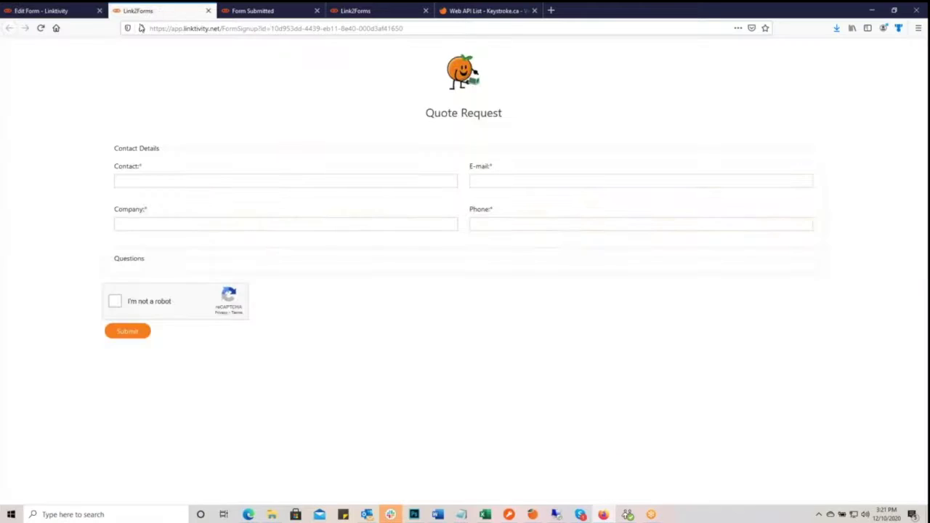
left_click(41, 30)
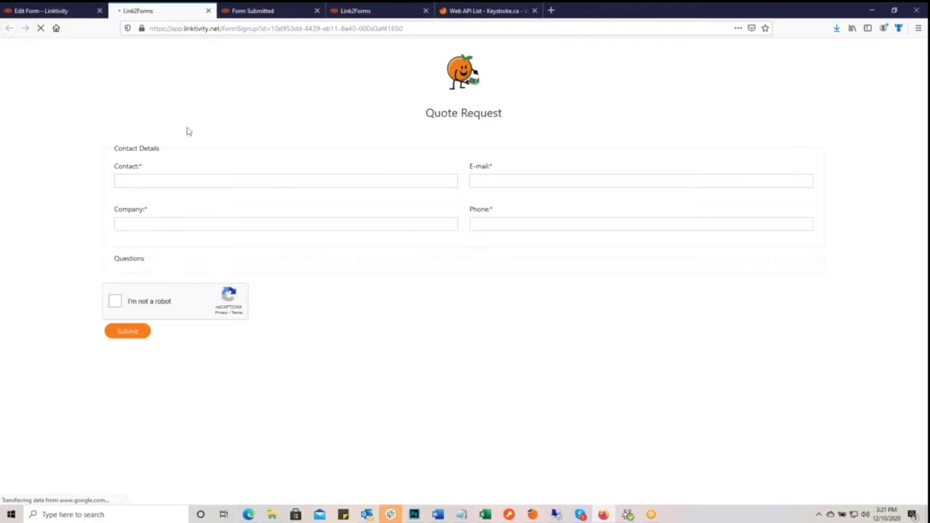
left_click(41, 12)
- Lower the horizontal margin from 10 to 0 and save
left_click(612, 379)
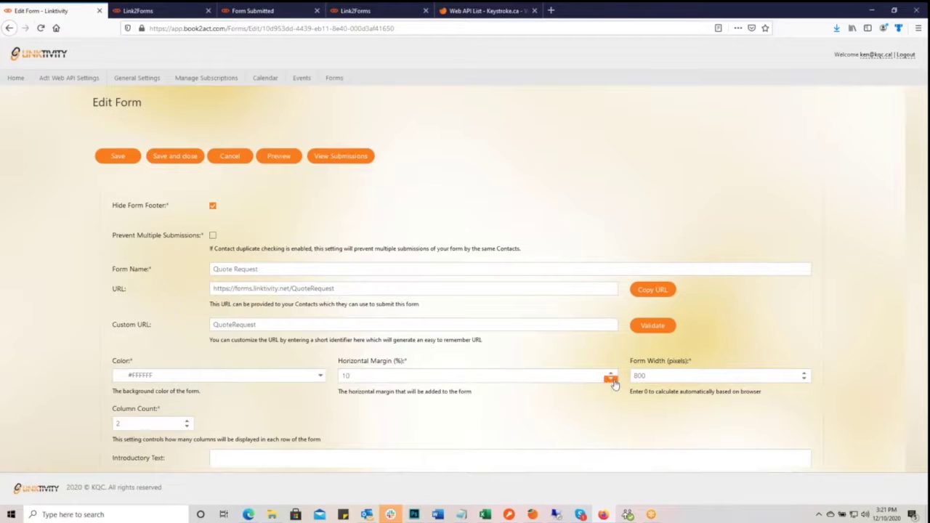
left_click(612, 380)
left_click(612, 380)
left_click(612, 380)
left_click(613, 380)
left_click(613, 380)
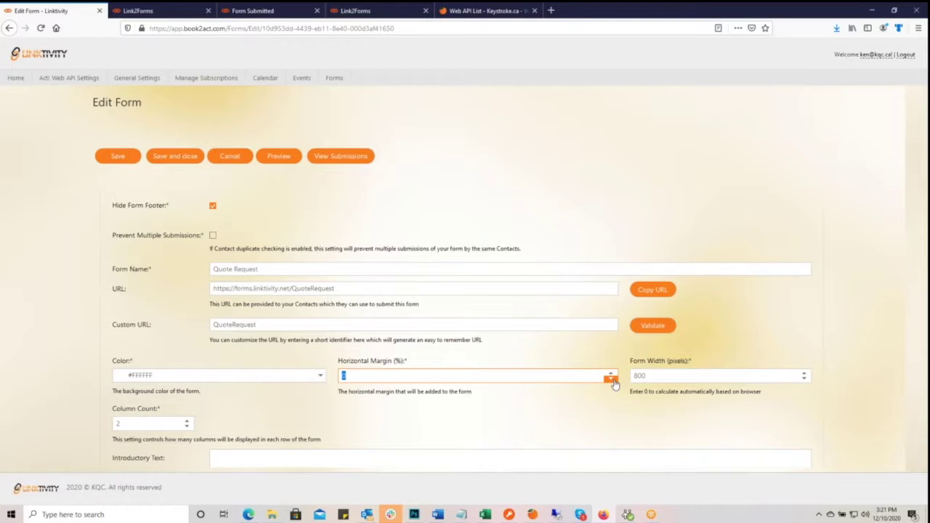
left_click(116, 157)
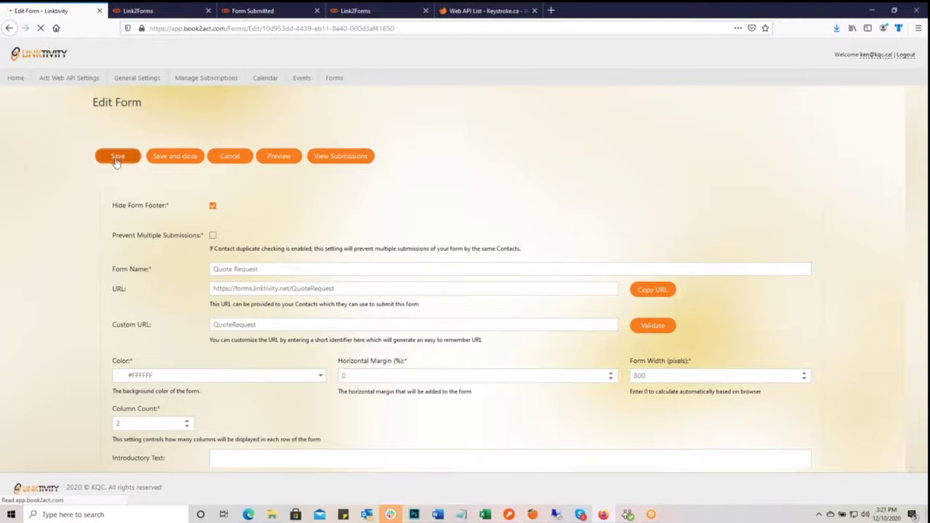
- Reload the published form and compare it against the edit settings
left_click(145, 10)
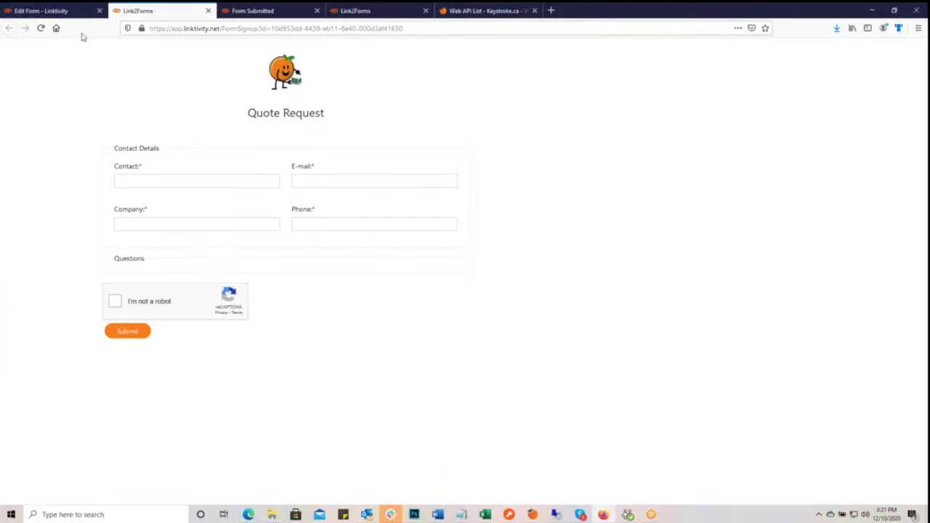
left_click(41, 28)
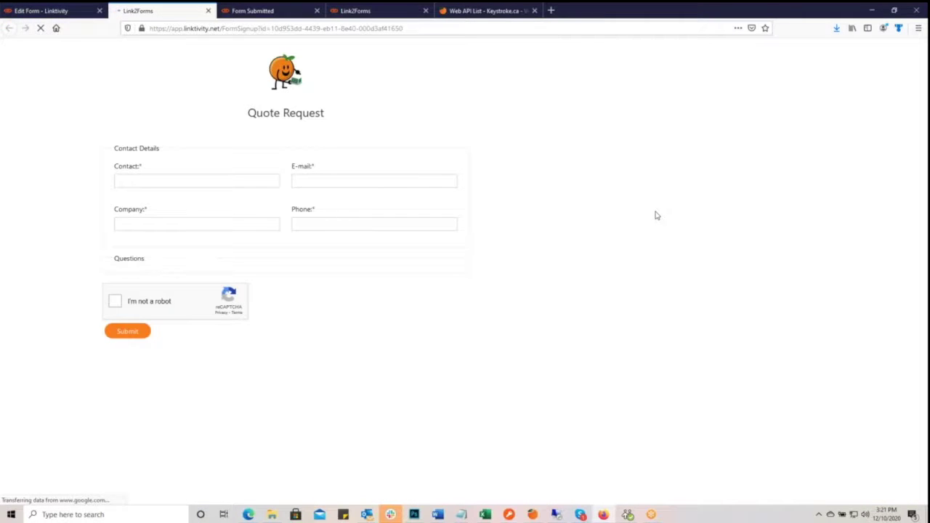
left_click(66, 12)
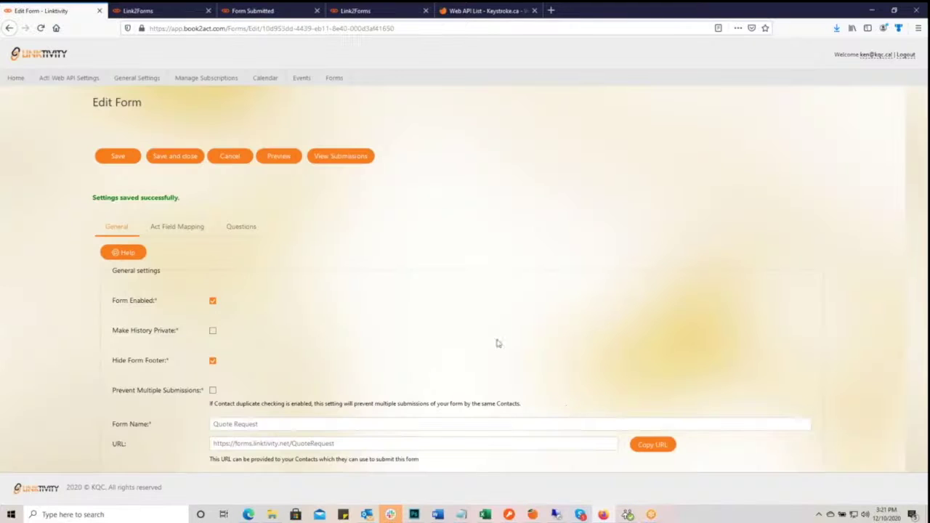
scroll(342, 334, "down", 3)
scroll(323, 338, "up", 1)
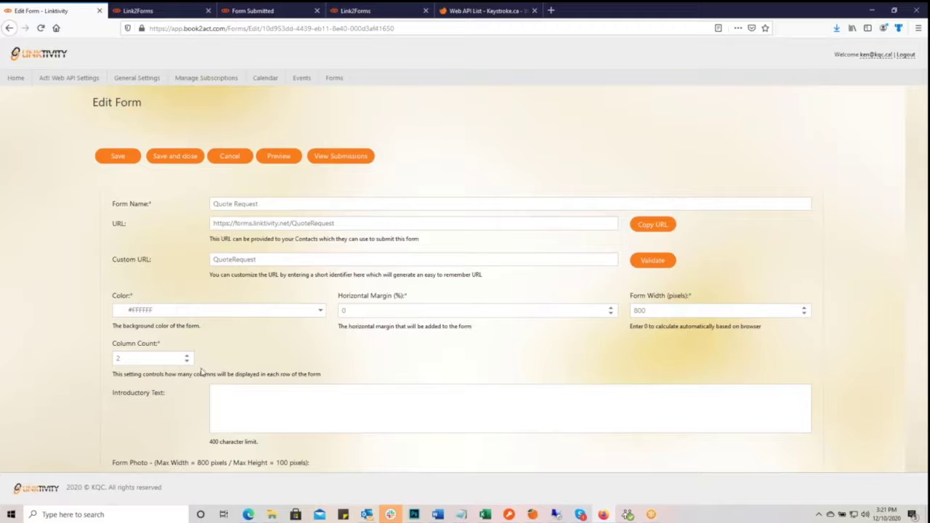
left_click(150, 11)
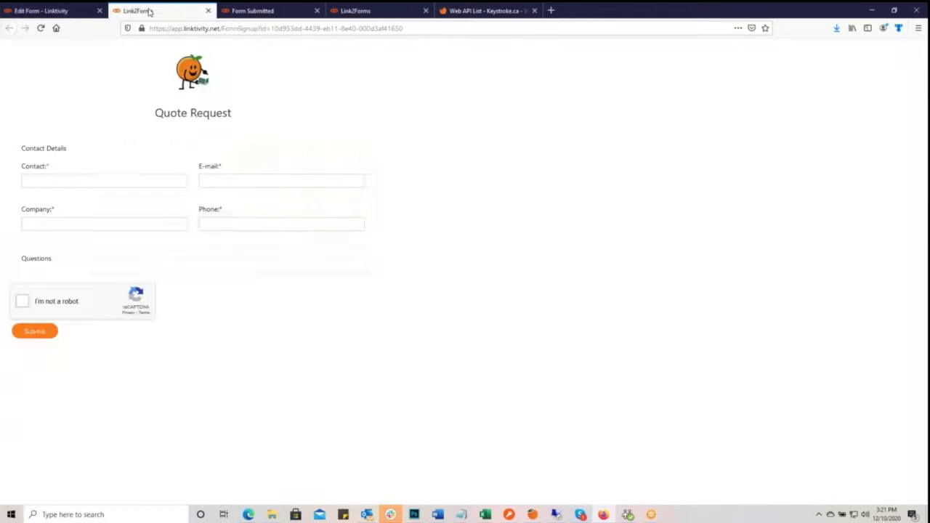
left_click(57, 13)
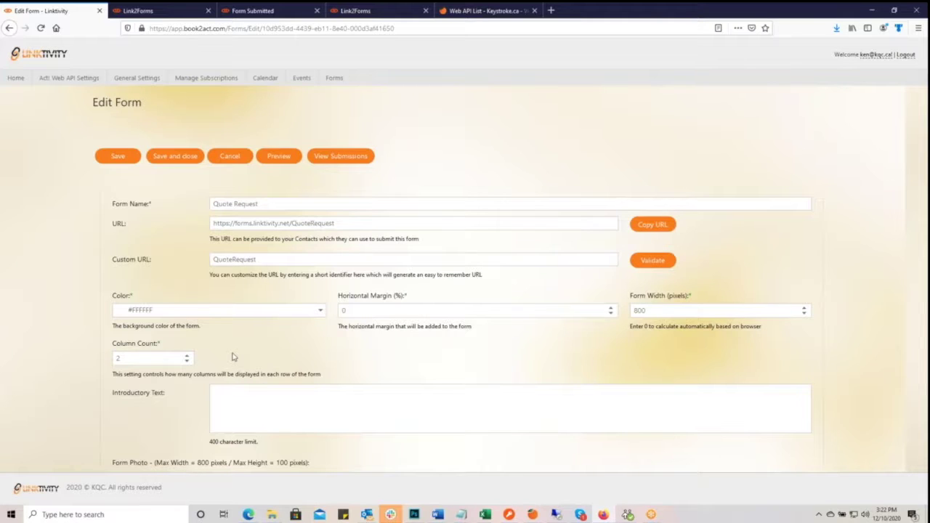
- Enter 'This is a test of the introduction text for this webinar' as introductory text and save
left_click(334, 393)
scroll(760, 389, "down", 2)
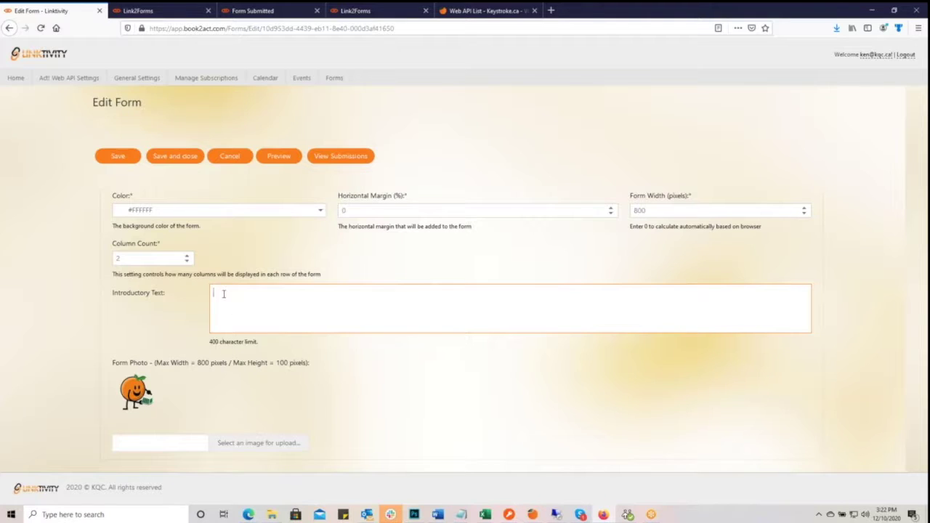
type("This is a test of the introduction text for this webinar")
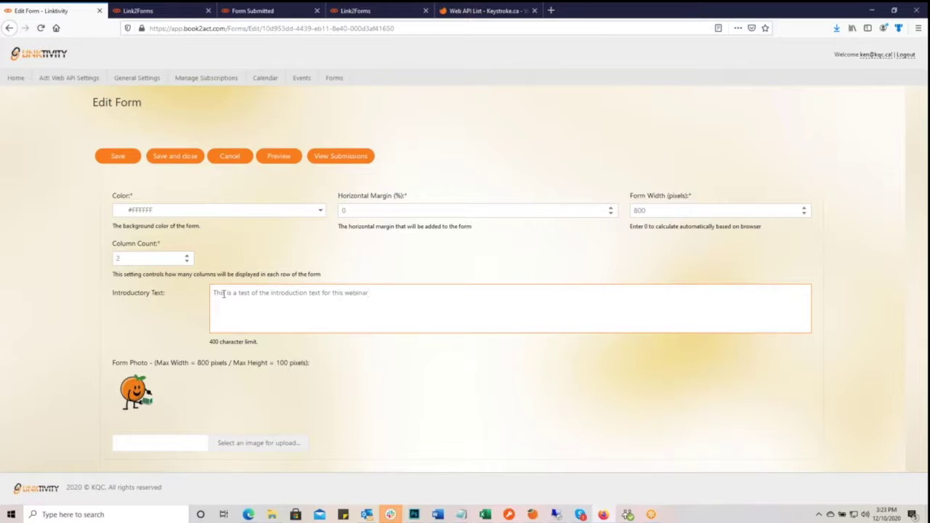
left_click(112, 158)
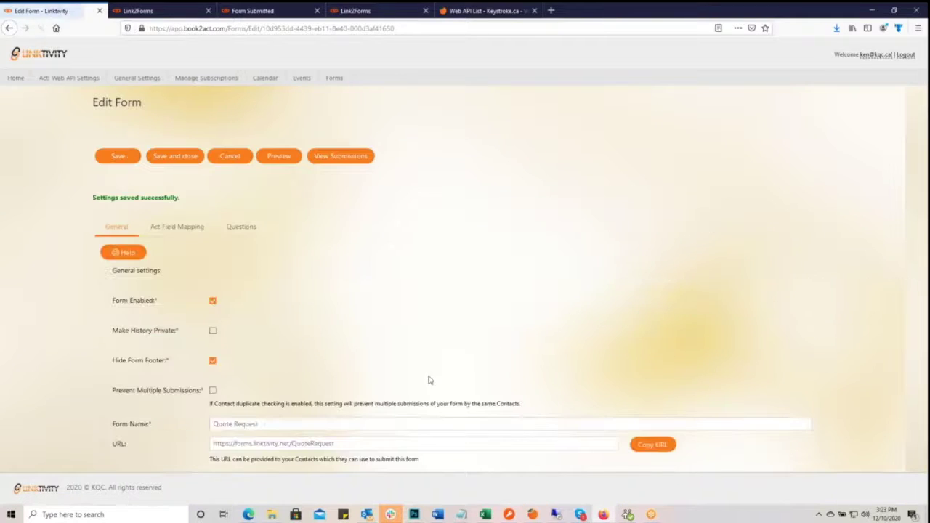
scroll(429, 378, "down", 5)
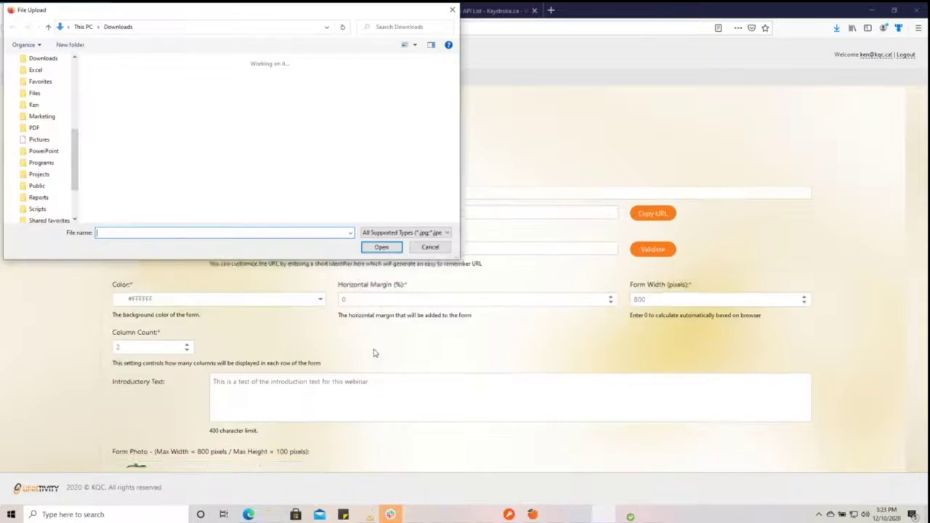
left_click(428, 249)
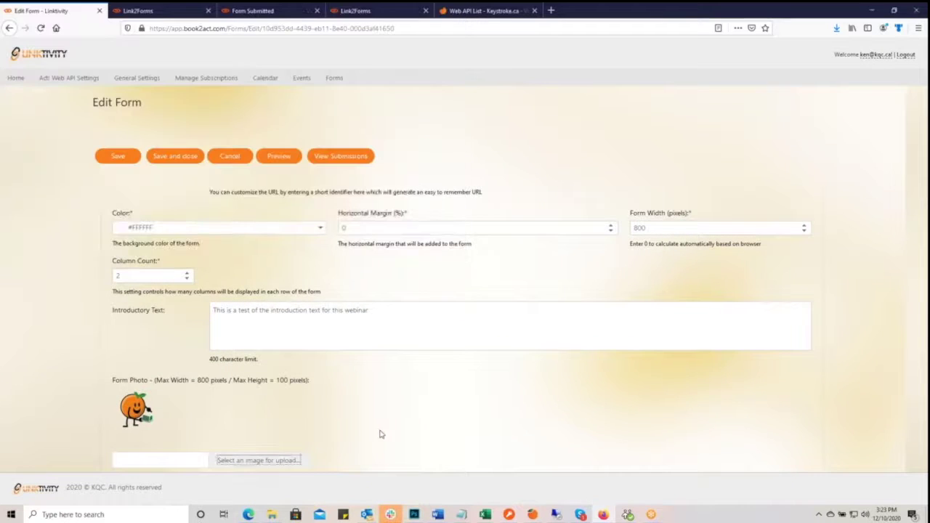
scroll(380, 433, "up", 5)
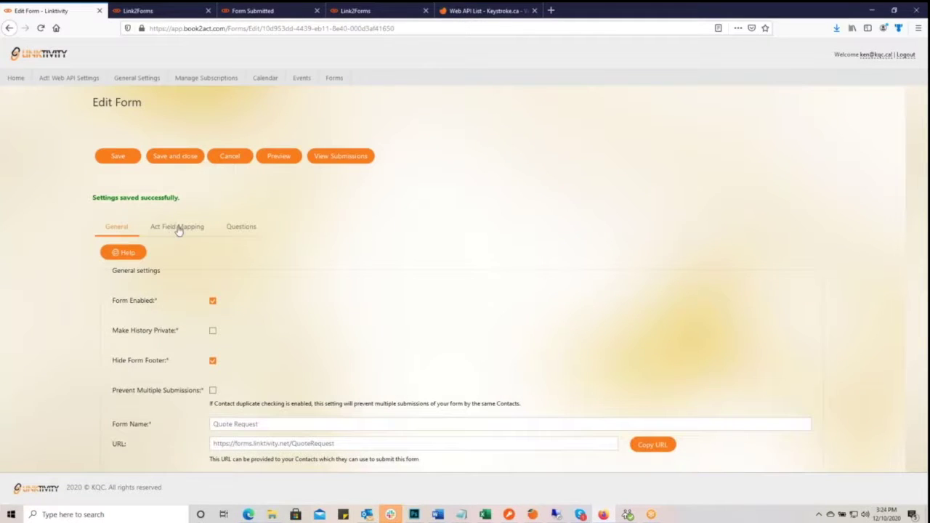
- Scroll through the Act! Field Mapping table, then show the empty Questions list
left_click(179, 227)
scroll(322, 251, "down", 2)
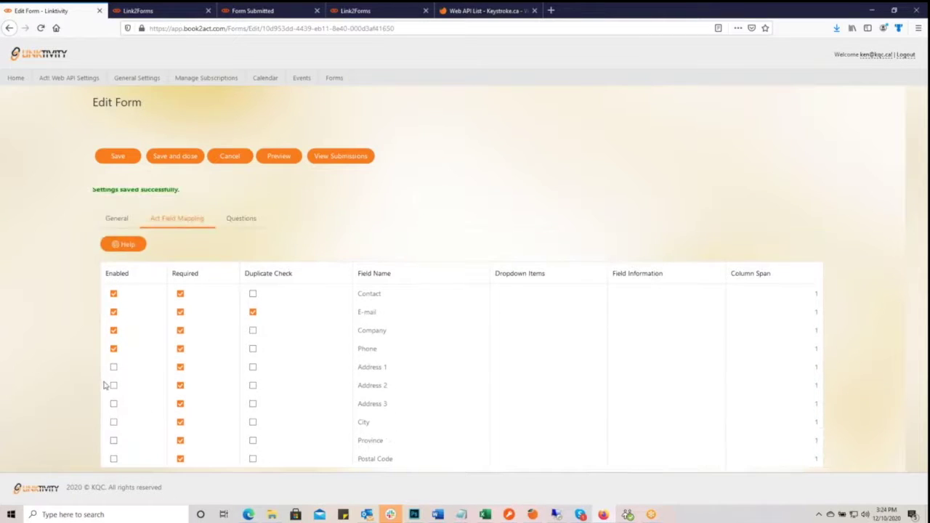
scroll(114, 425, "down", 1)
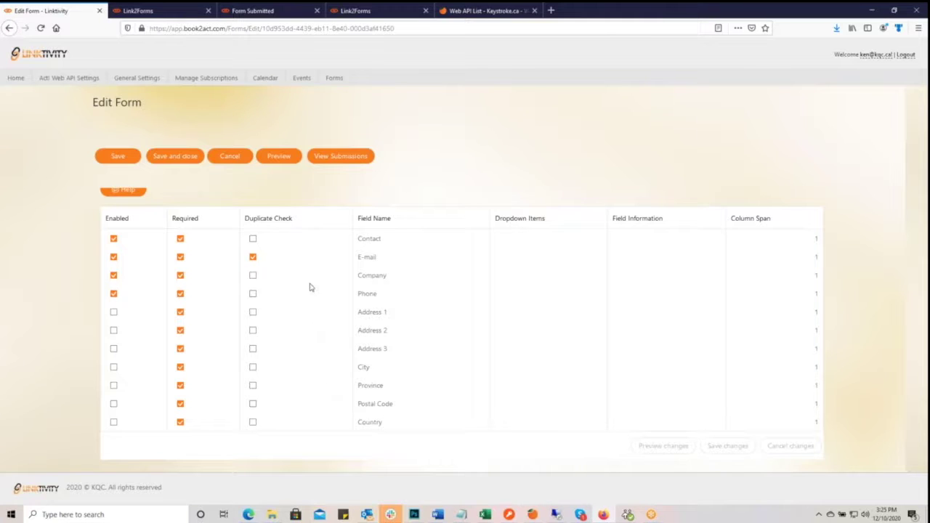
scroll(348, 355, "up", 2)
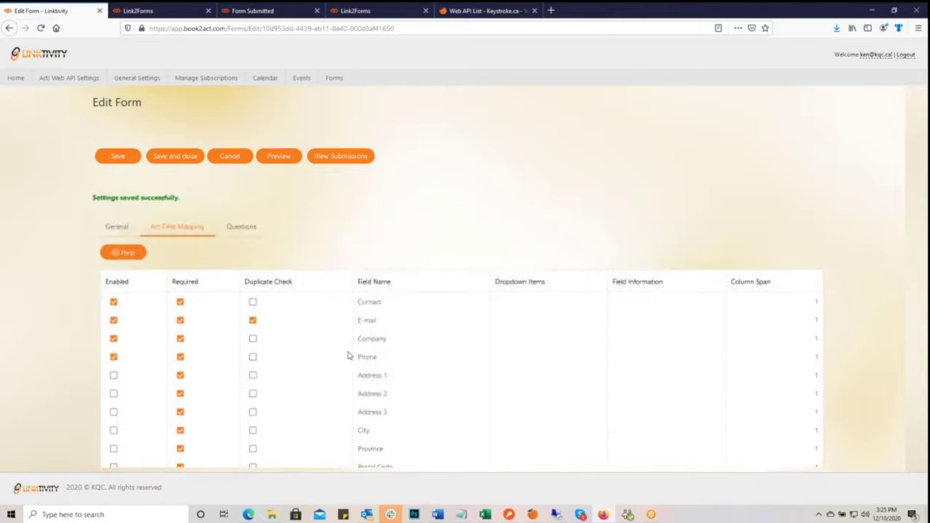
left_click(242, 228)
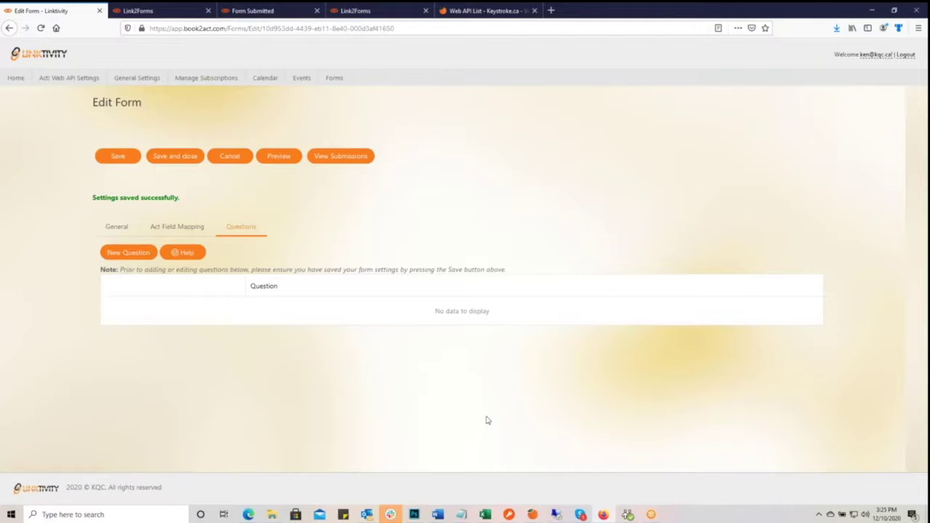
- Start a new question labelled 'What product or service are you interested in?'
left_click(132, 258)
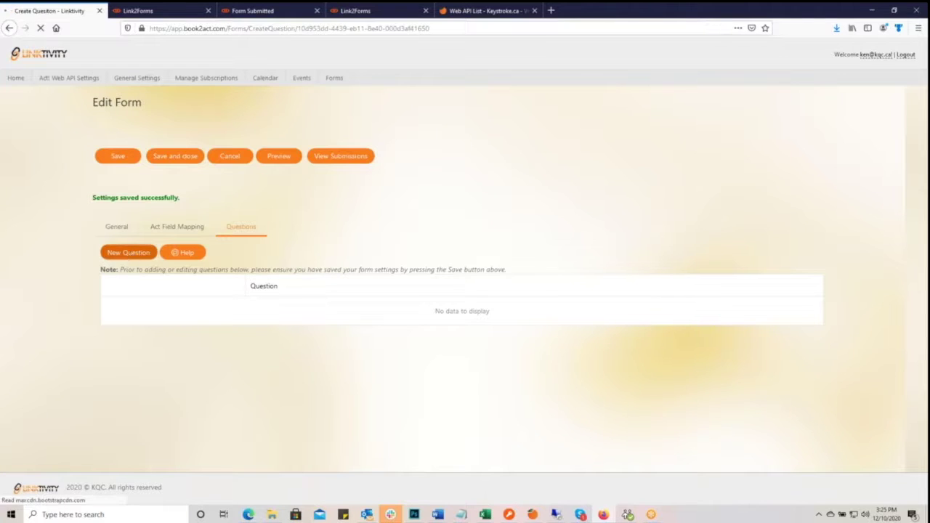
left_click(134, 157)
type("What ")
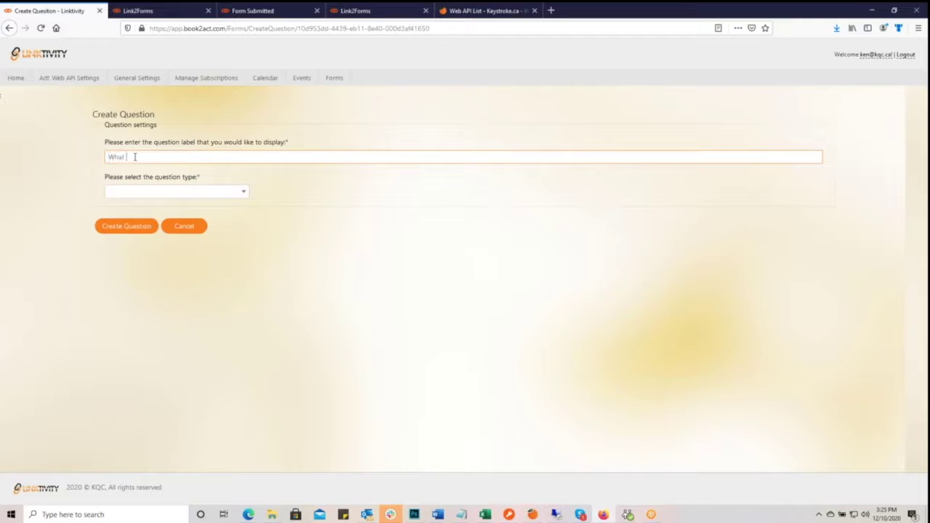
type("product or service are you interested in")
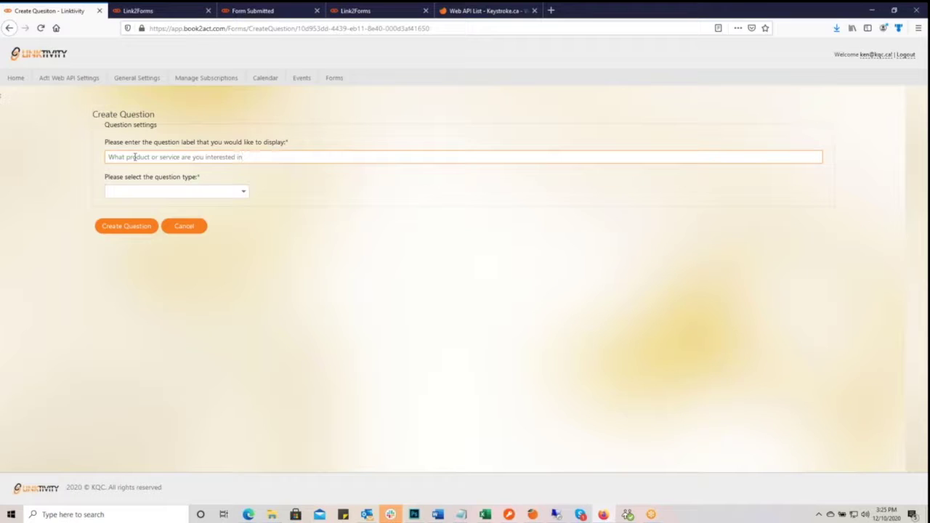
type("?")
- Choose Dropdown as the question type and create the question
left_click(243, 192)
mouse_move(245, 214)
left_mouse_down()
mouse_move(247, 279)
mouse_move(245, 216)
left_mouse_up()
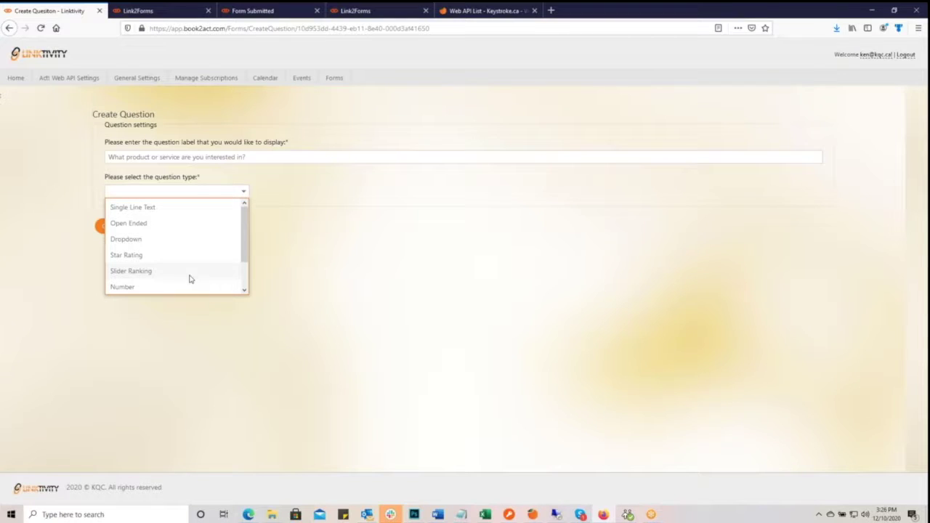
left_click(244, 292)
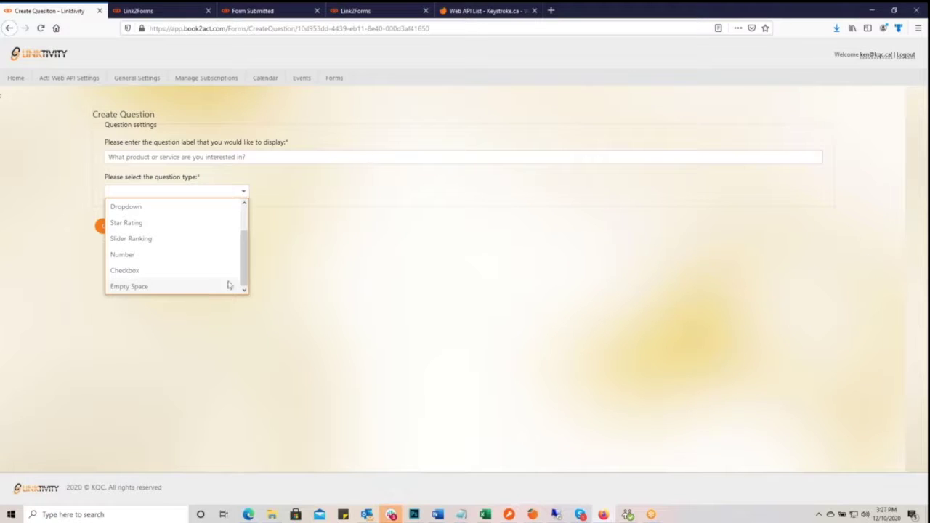
left_click(340, 247)
left_click(244, 191)
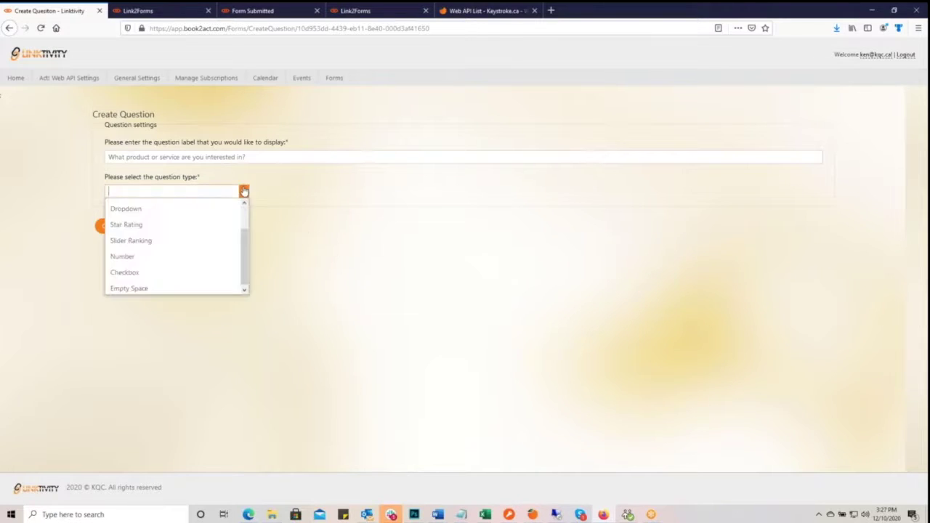
left_click(165, 212)
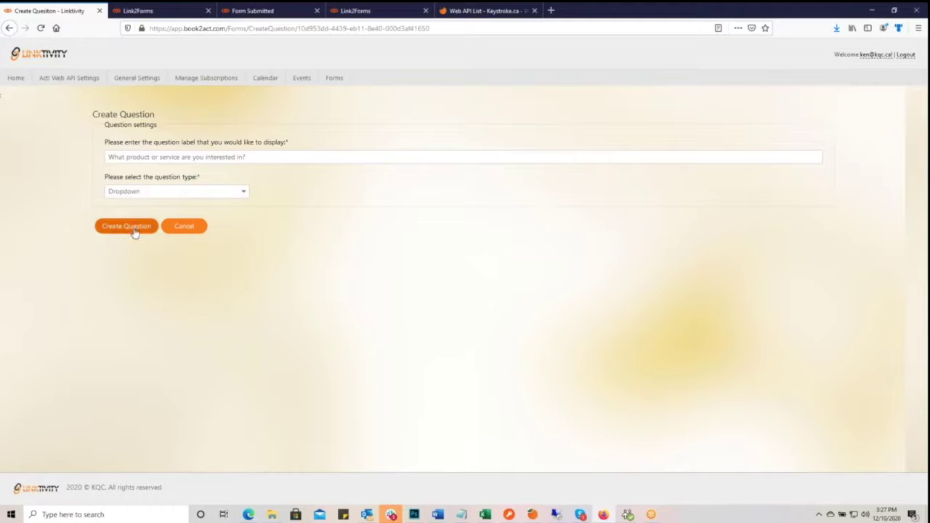
left_click(135, 231)
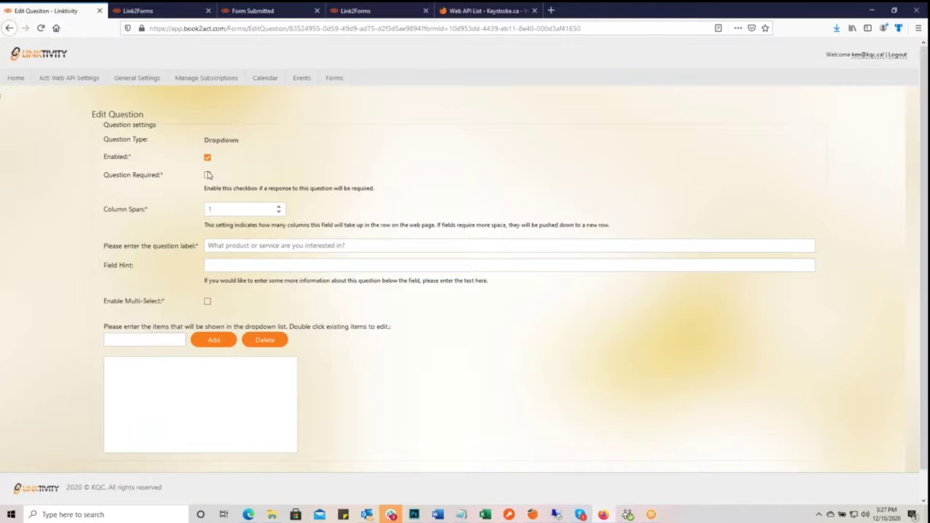
- Mark the product question required, set Column Span 2, and begin entering choice 'Act! CRM'
left_click(208, 176)
left_click(280, 207)
left_click(228, 267)
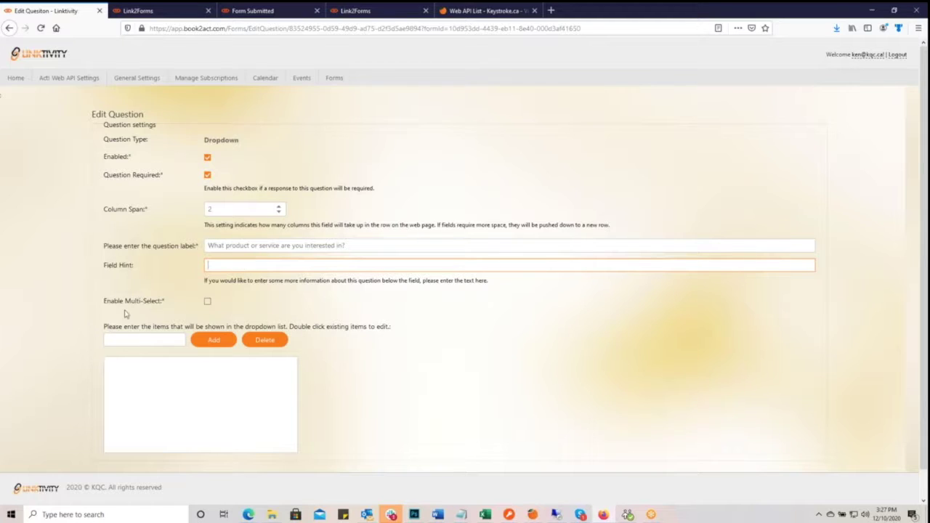
left_click(136, 336)
type("A")
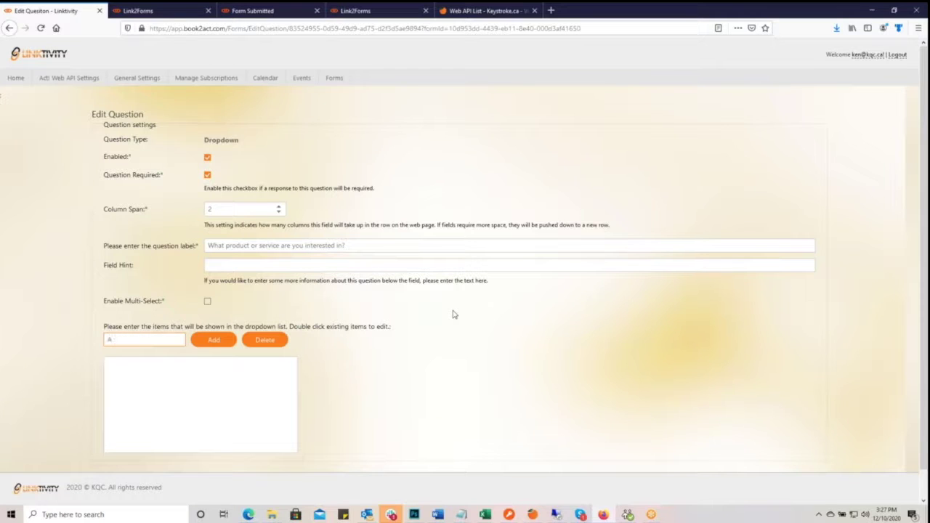
type("ct! CRM")
- Add dropdown choices Act! CRM, Hosting, Marketing Automation and Website Design
left_click(210, 342)
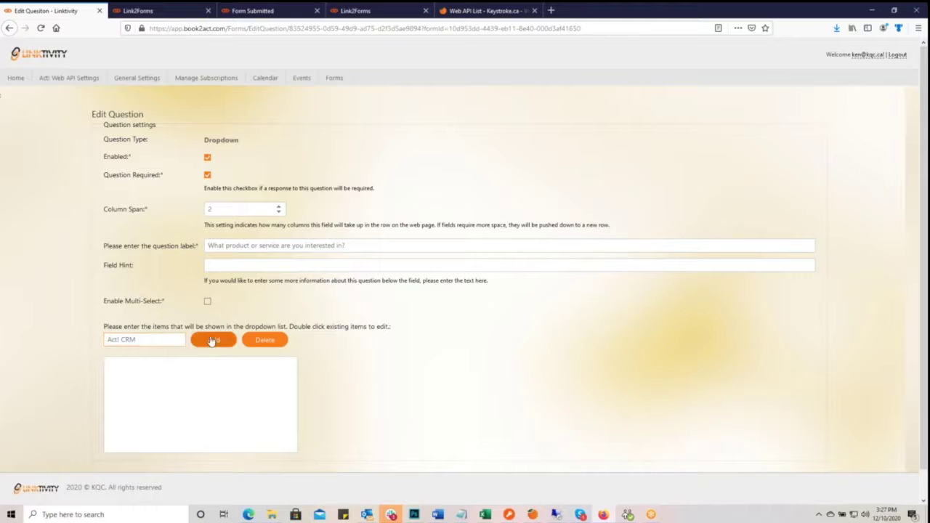
left_click(134, 340)
type("Hosting")
left_click(197, 342)
left_click(123, 340)
type("Marketing Automation")
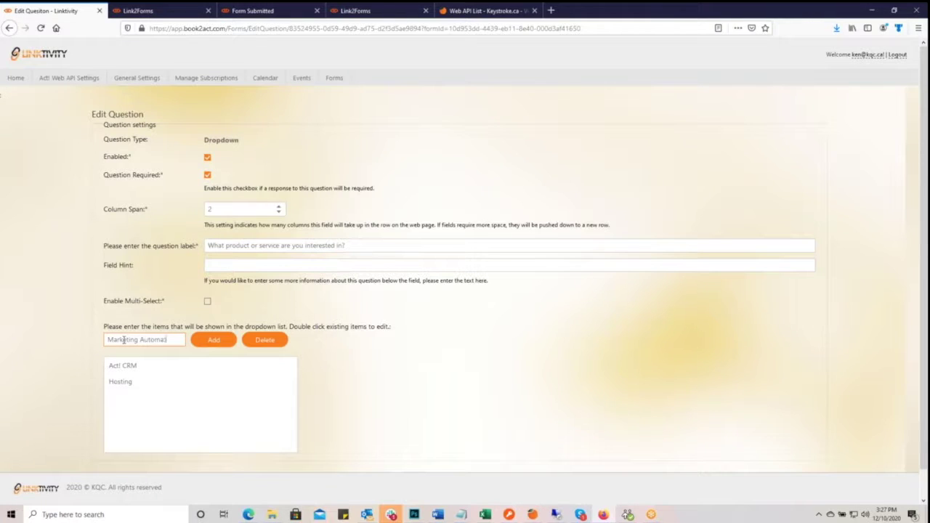
left_click(215, 340)
left_click(150, 339)
type("Website")
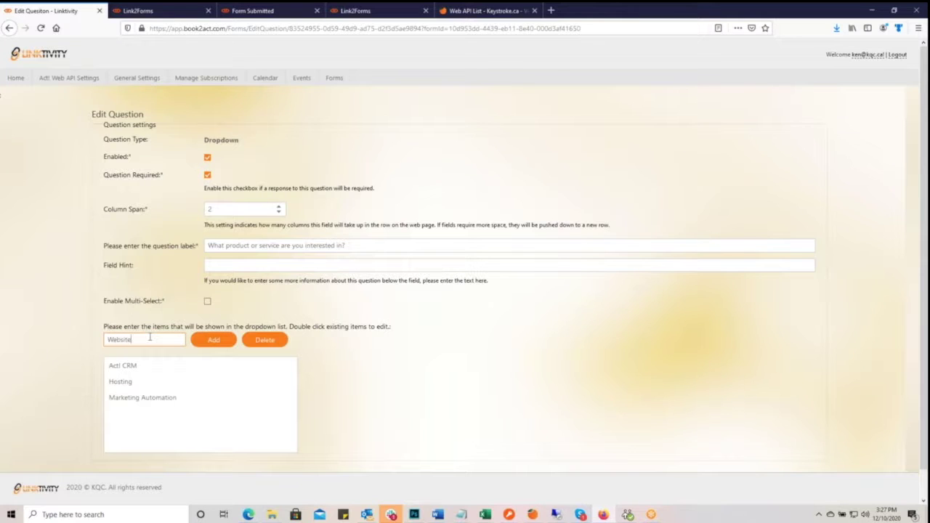
type("esign")
left_click(214, 341)
- Add dropdown choices SEO/SEM and Technical Support
left_click(135, 338)
type("SEO/SEM")
left_click(216, 341)
left_click(161, 341)
type("Service")
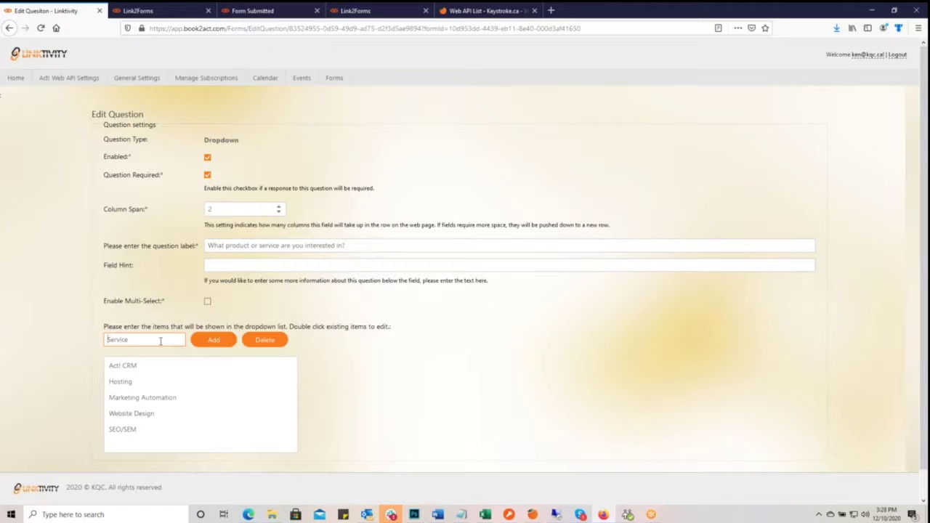
key("Home")
type("Technical Support")
key("Delete")
key("Delete")
key("Delete")
key("Delete")
key("Delete")
key("Delete")
key("Delete")
left_click(198, 341)
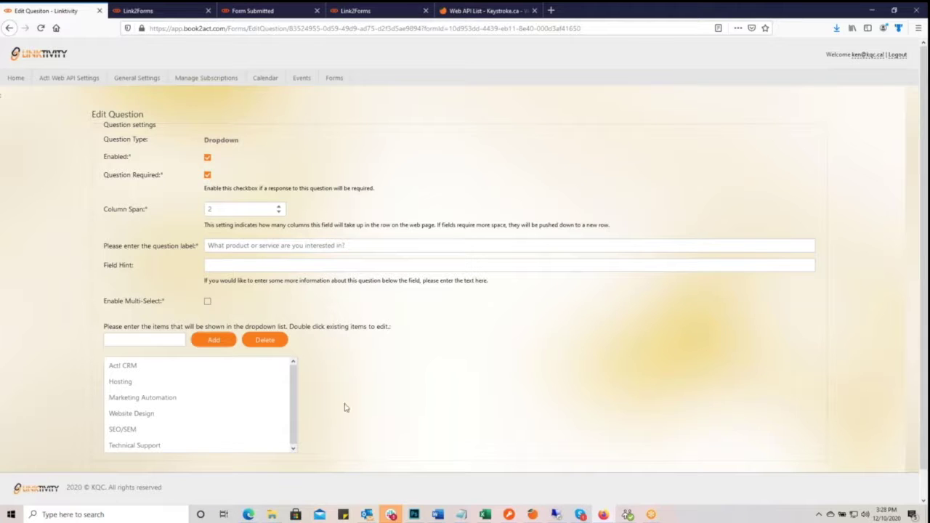
- Enable Multi-Select and save the product question
left_click(208, 302)
scroll(353, 432, "down", 1)
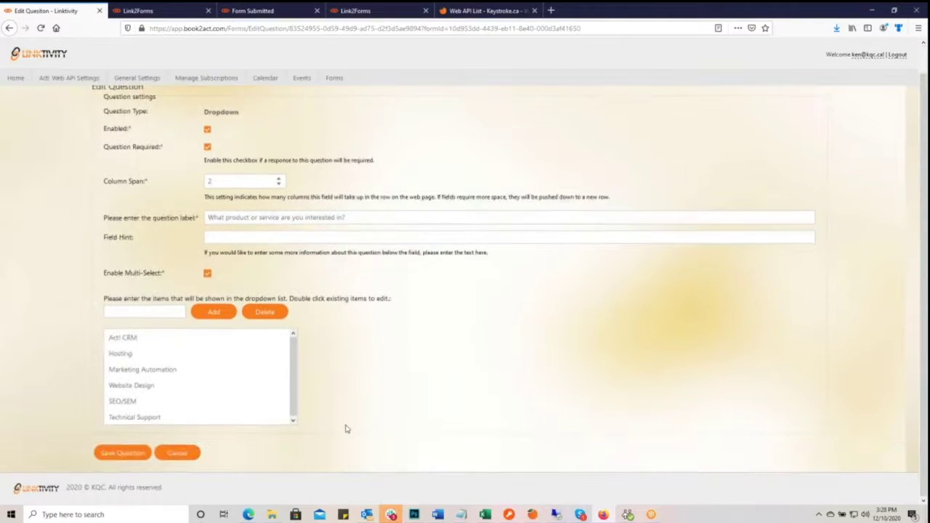
left_click(127, 453)
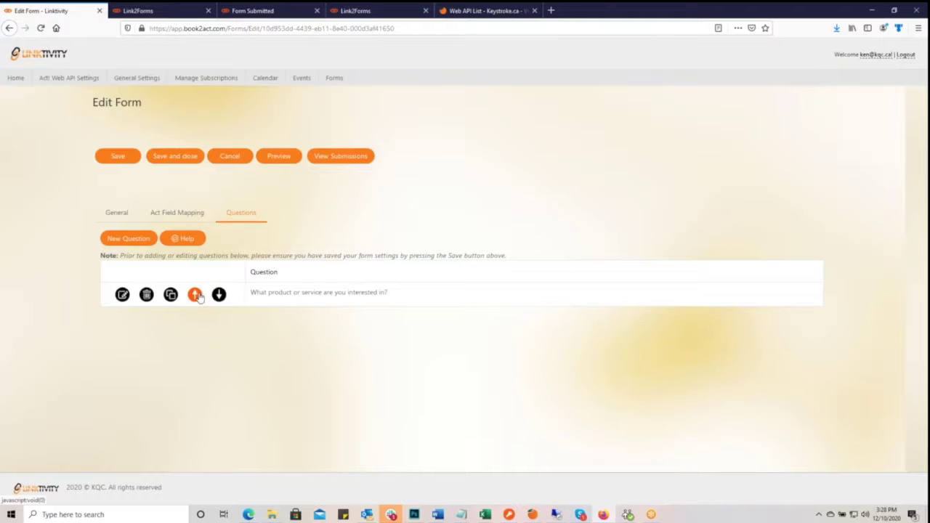
- Create a required Dropdown question labelled 'How fast of a response would you like'
left_click(127, 240)
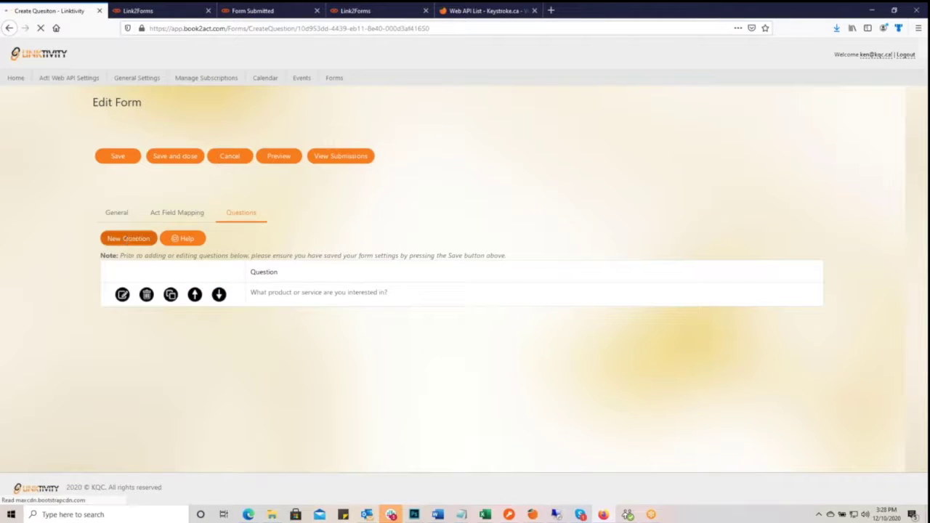
left_click(145, 158)
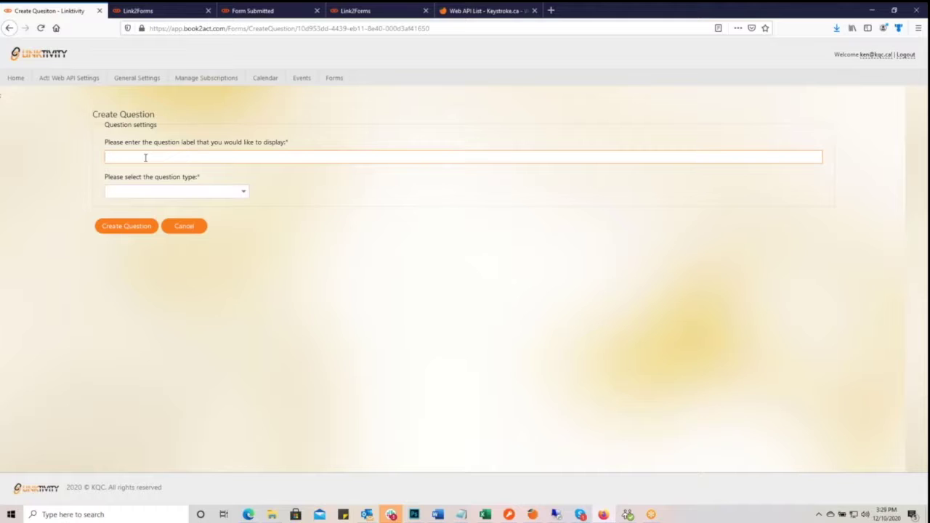
type("How fast of a response would you like")
left_click(245, 191)
left_click(162, 241)
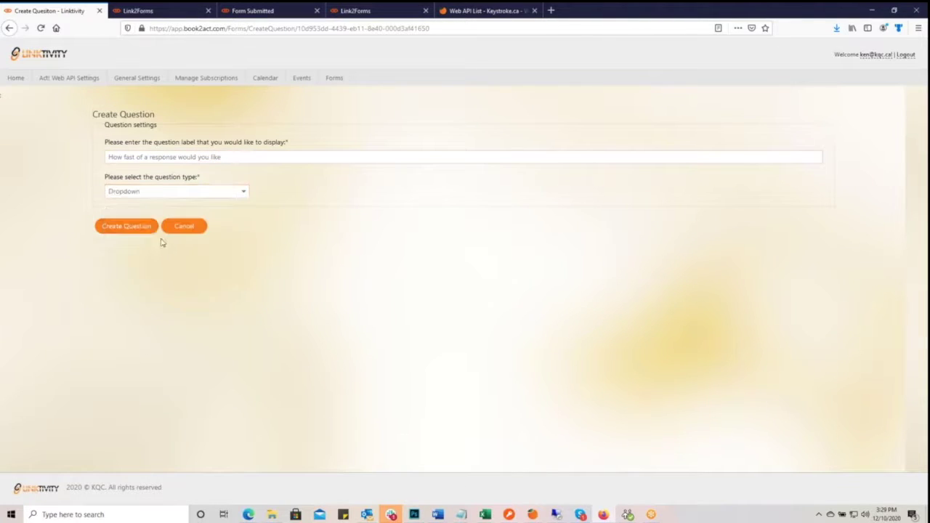
left_click(146, 227)
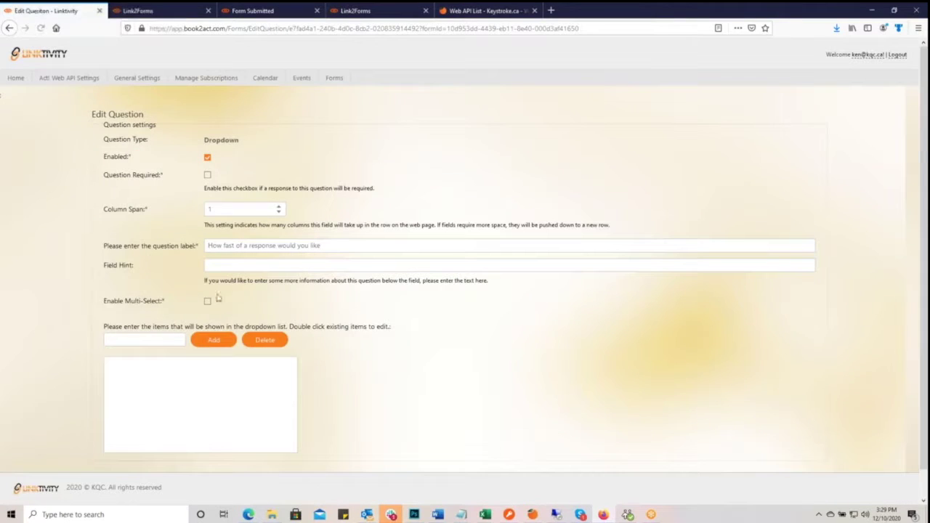
left_click(208, 175)
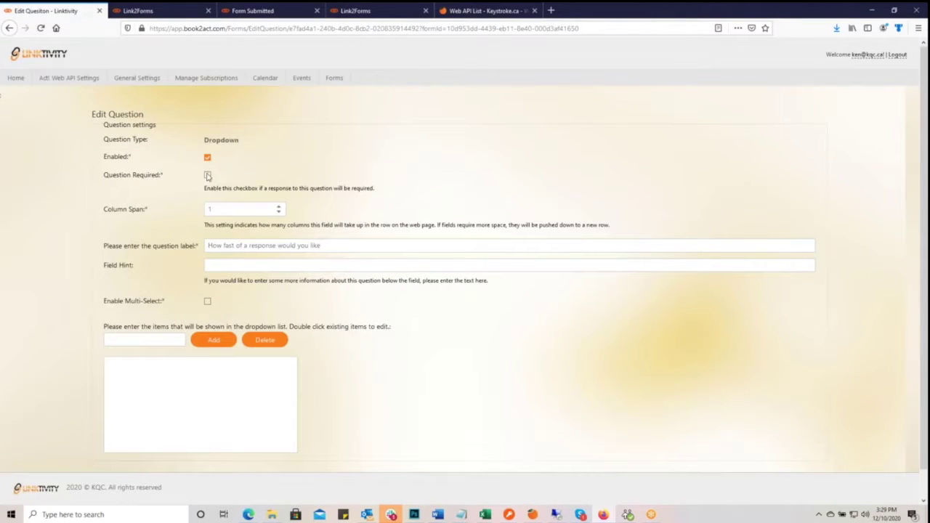
- Add choices Same Day, Same Week and Same Month, then save the response-time question
left_click(123, 339)
type("Same Day")
key("Return")
type("Same ")
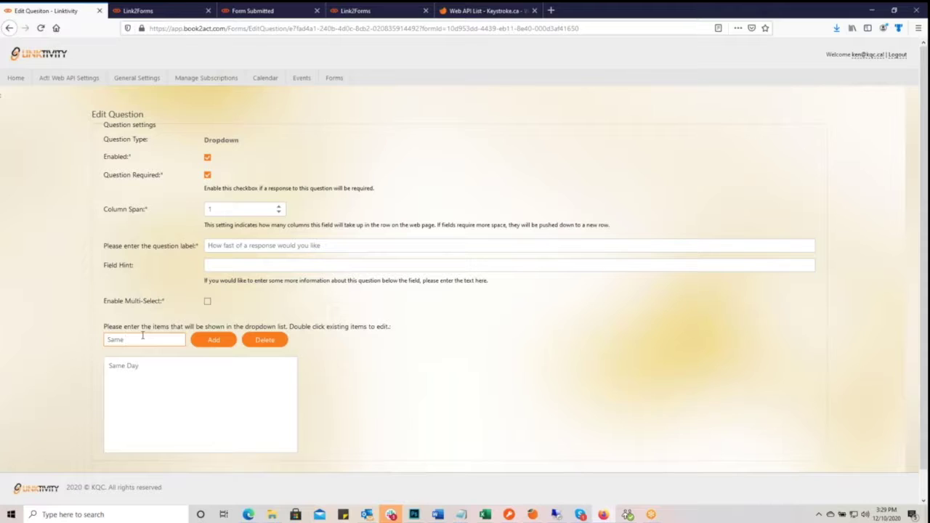
type("Week")
left_click(215, 341)
type("Same Month")
left_click(214, 340)
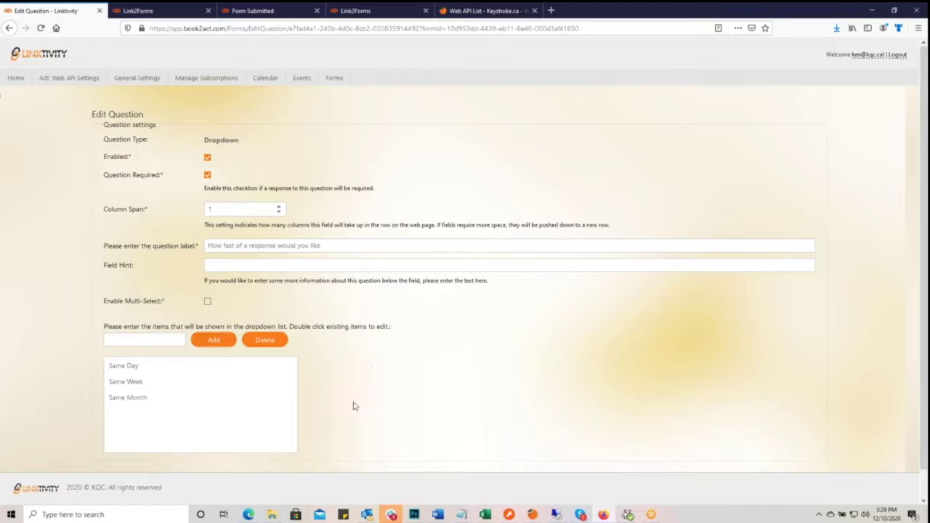
scroll(343, 414, "down", 1)
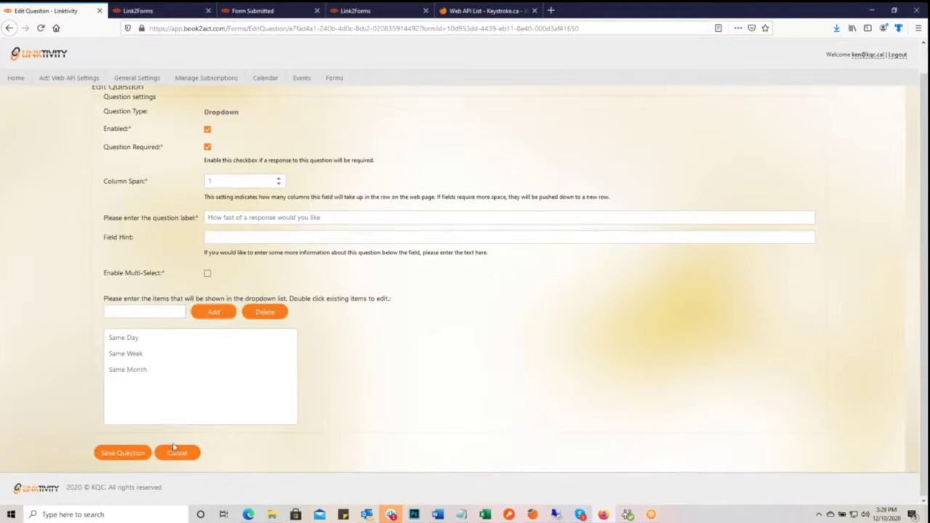
left_click(123, 453)
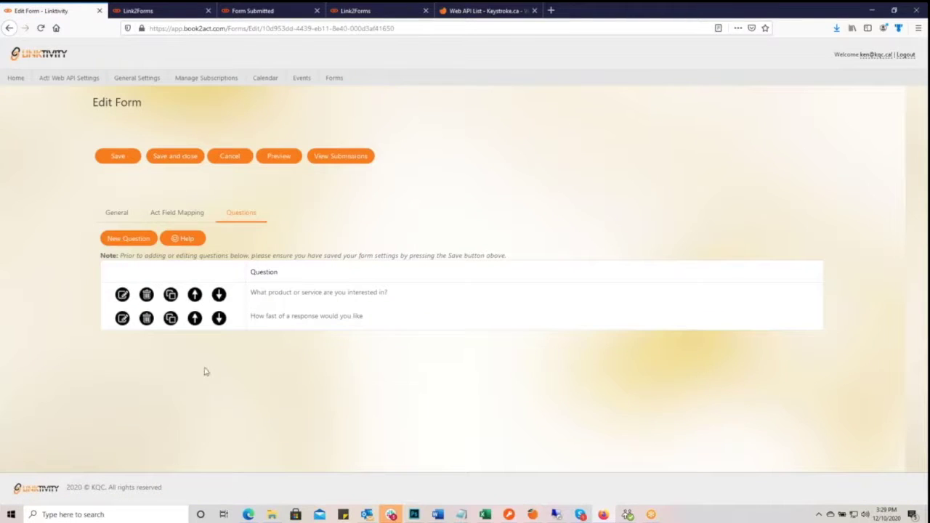
- Start a new Checkbox question labelled 'Are you an existing Keystroke customer'
left_click(126, 239)
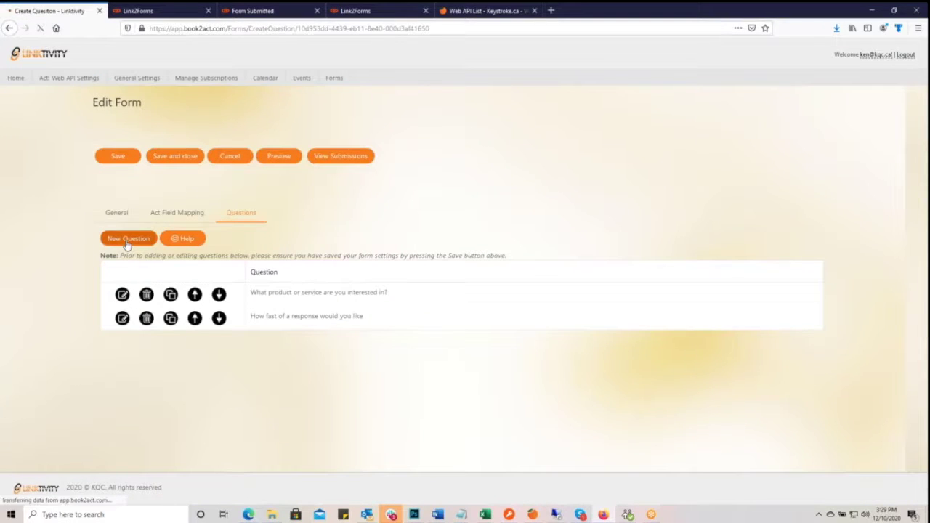
left_click(128, 157)
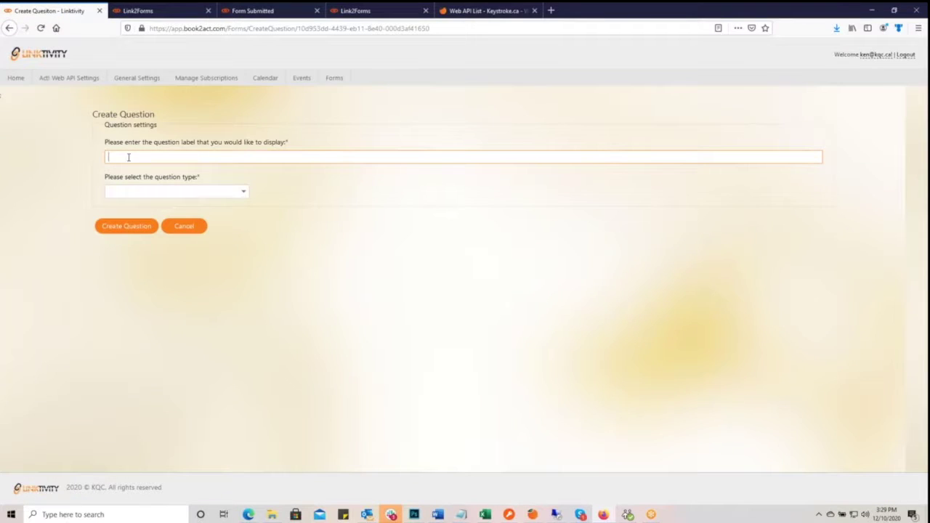
type("Are yo")
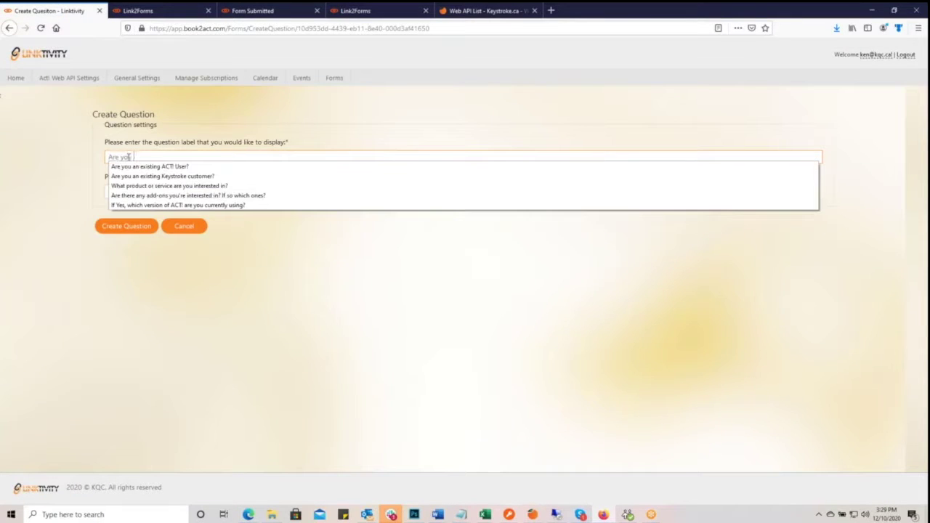
type("u an existing Keystroke customer?")
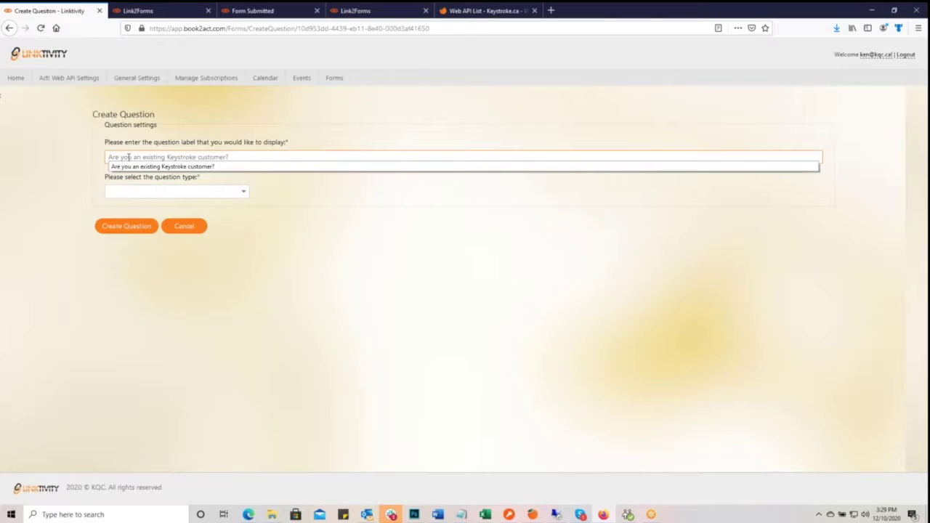
left_click(244, 193)
scroll(155, 274, "down", 2)
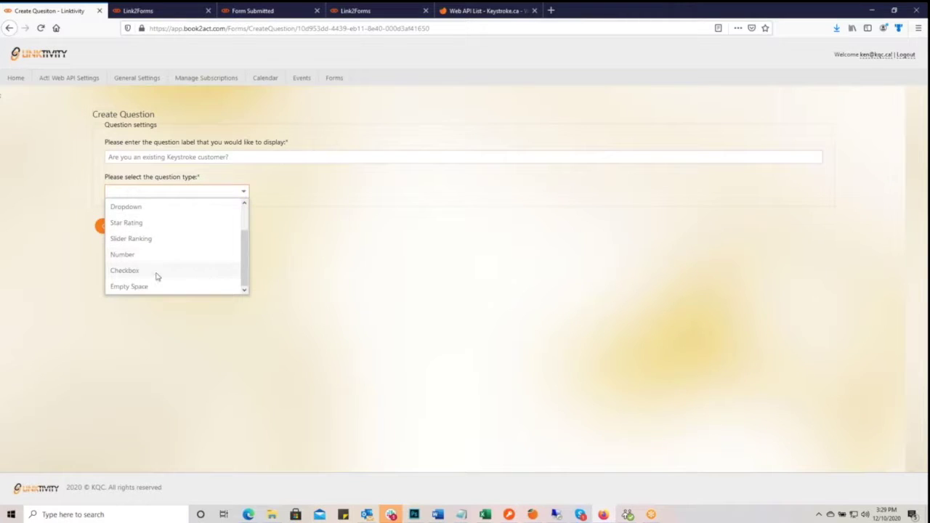
left_click(156, 274)
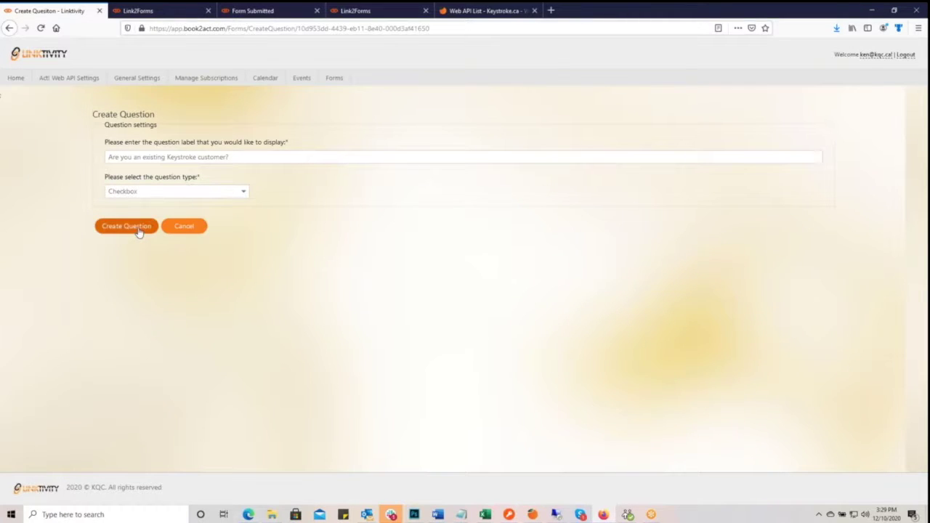
- Create and save the Keystroke customer question, then begin another new question
left_click(138, 229)
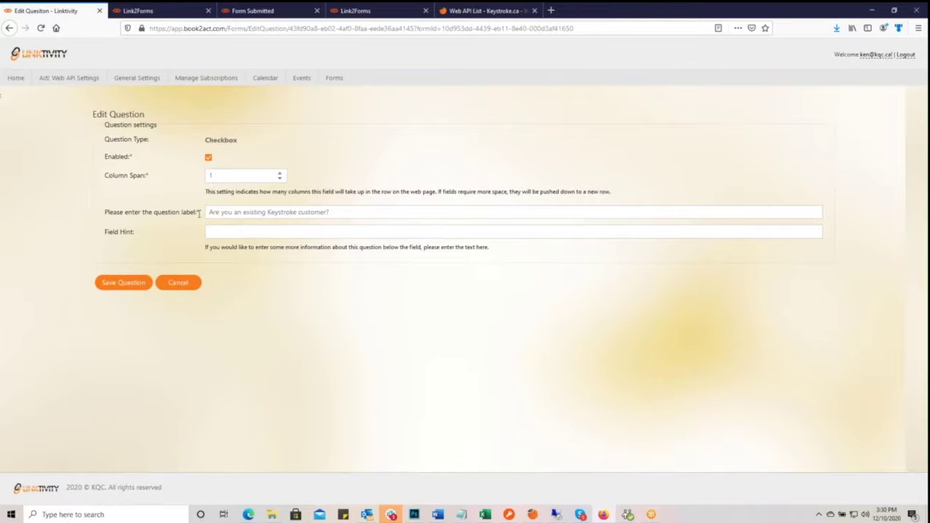
left_click(129, 285)
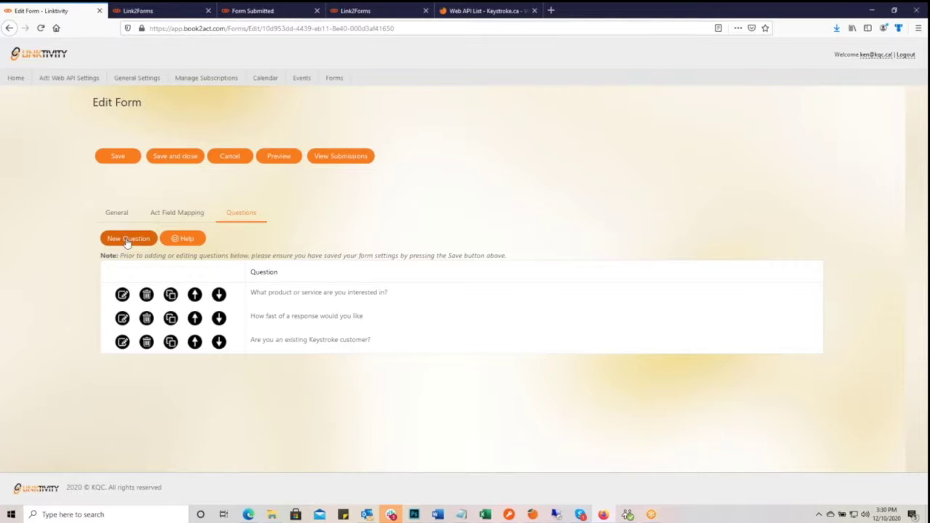
left_click(127, 242)
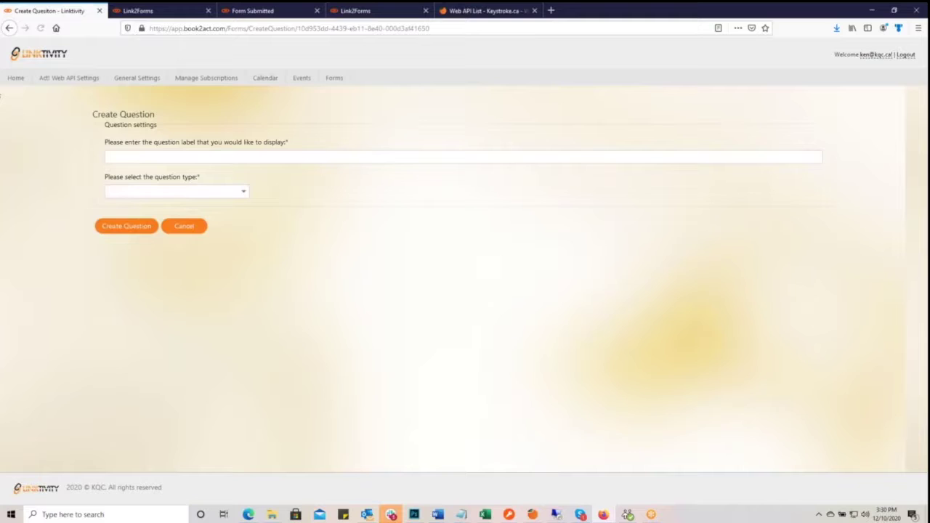
left_click(123, 155)
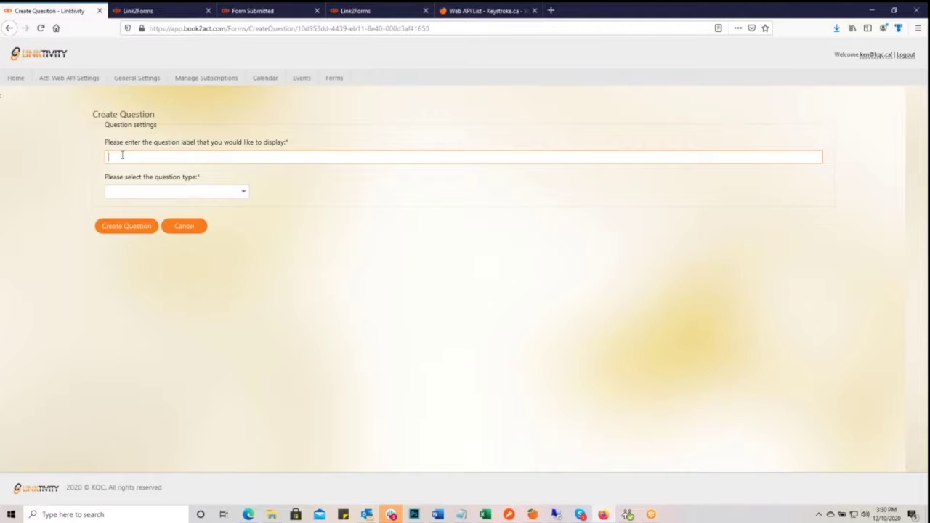
- Create a Star Rating question 'Rank your love for Act!' with Max Value 5 and save it
type("How")
key("BackSpace")
key("BackSpace")
key("BackSpace")
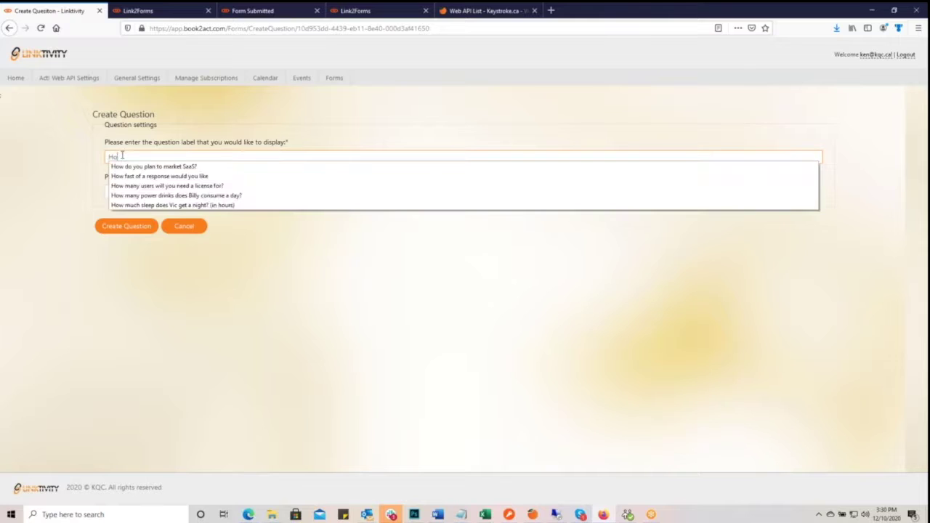
type("Rank")
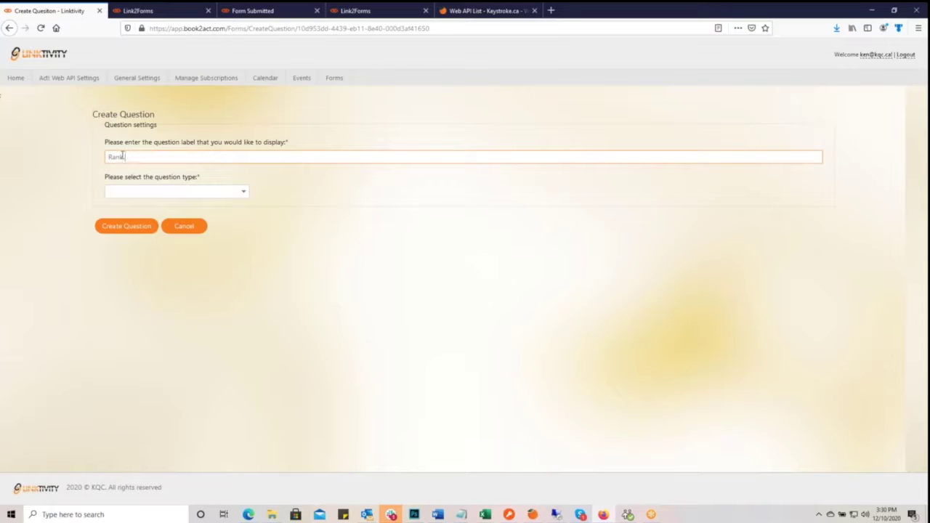
type(" your love fo")
left_click(244, 191)
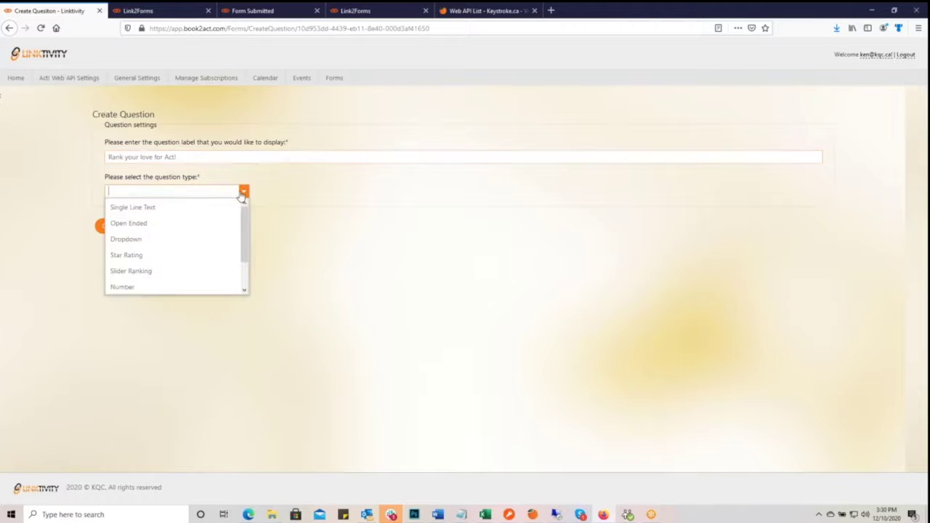
left_click(168, 256)
left_click(130, 226)
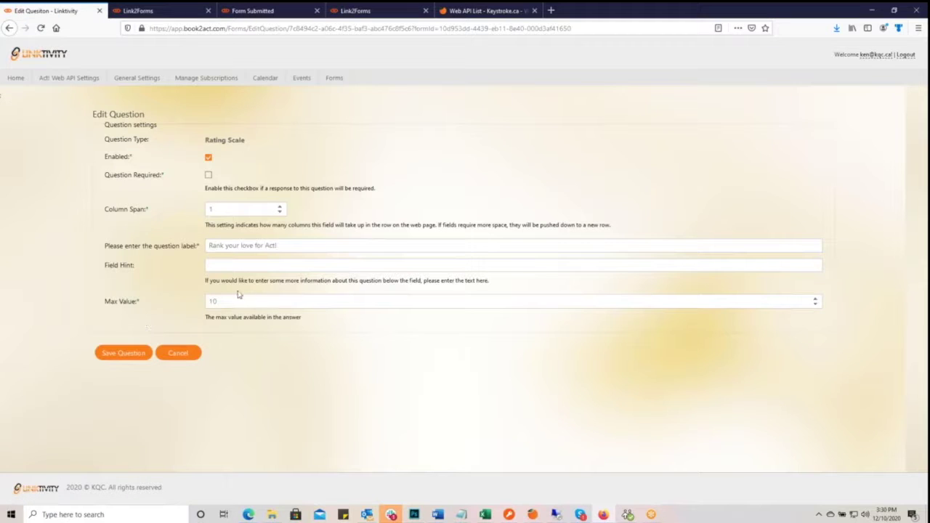
left_click_drag(227, 302, 178, 311)
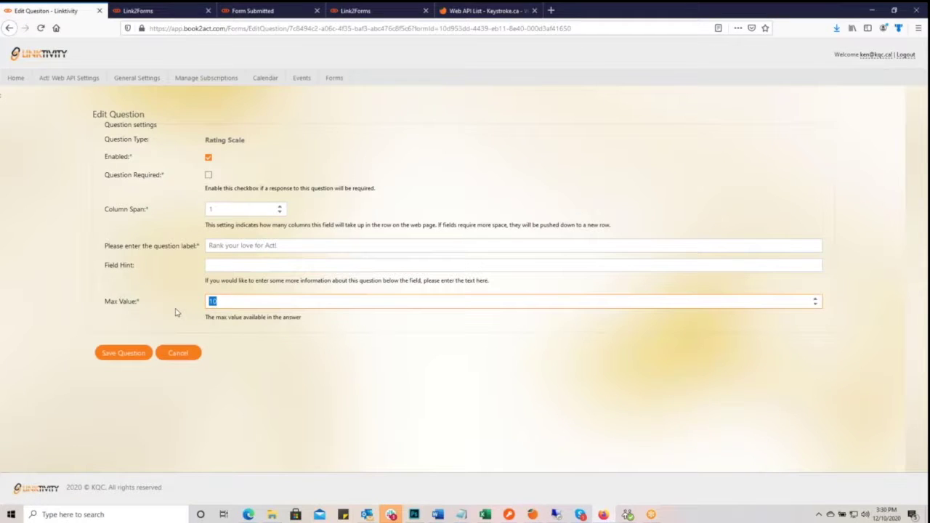
type("5")
left_click(136, 355)
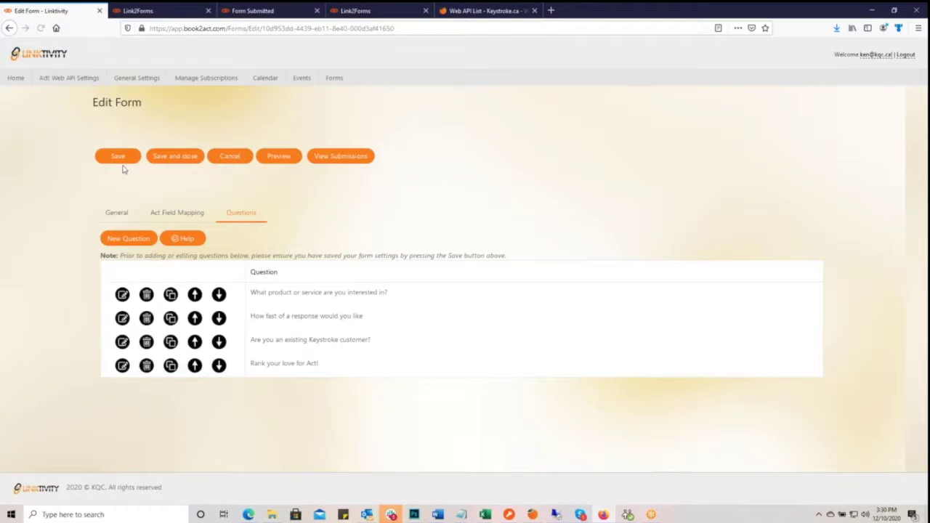
- Label a new question 'Act! is the best CRM on the market for the price.' and choose Slider Ranking
left_click(134, 240)
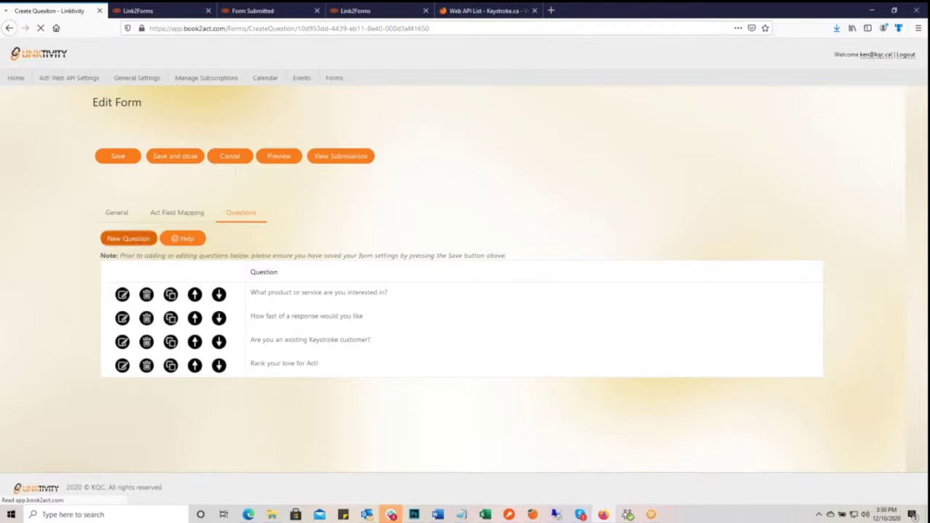
left_click(131, 156)
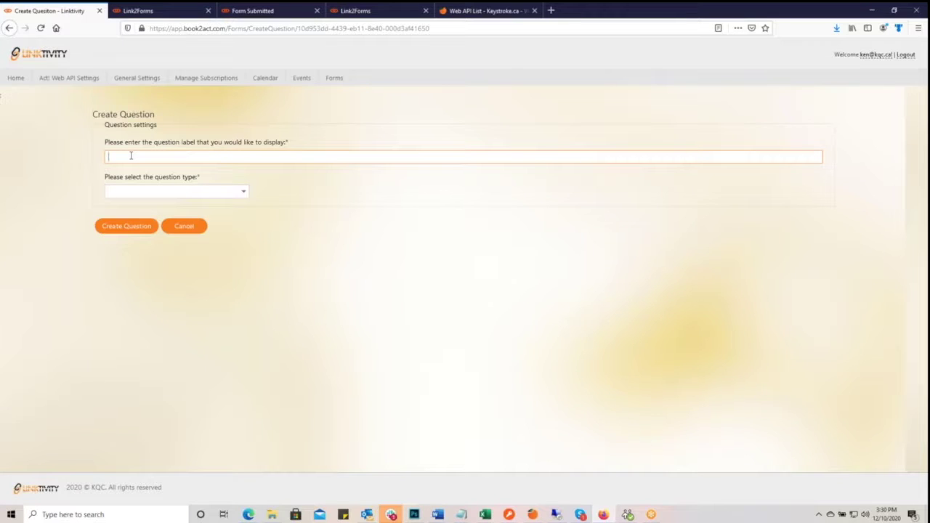
type("How would you rate your lo")
key("BackSpace")
key("BackSpace")
key("BackSpace")
key("BackSpace")
key("BackSpace")
key("BackSpace")
key("BackSpace")
key("BackSpace")
key("BackSpace")
key("BackSpace")
key("BackSpace")
key("BackSpace")
key("BackSpace")
key("BackSpace")
key("BackSpace")
key("BackSpace")
key("BackSpace")
key("BackSpace")
key("BackSpace")
key("BackSpace")
type("Act! is the best CRM on the market for the price")
left_click(244, 192)
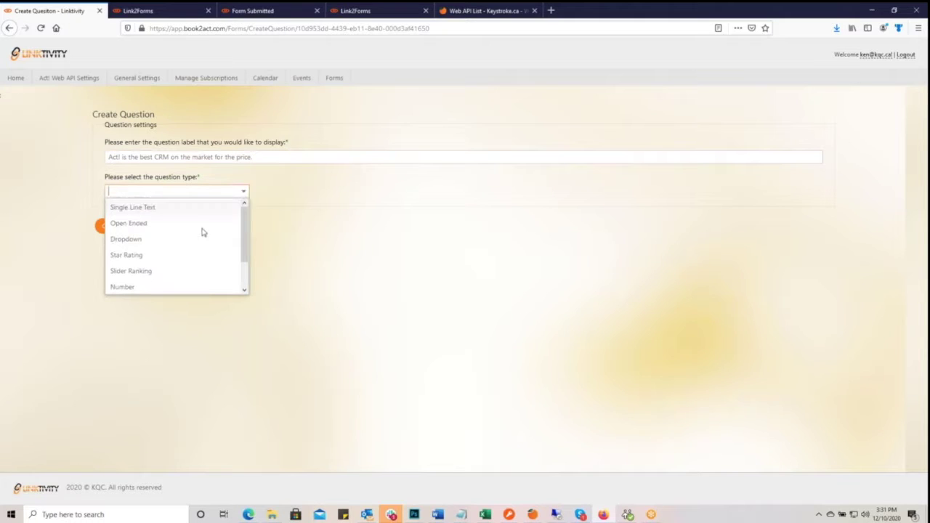
left_click(166, 273)
- Create the slider question, widen it to 2 columns, and pick a saved field hint
left_click(142, 231)
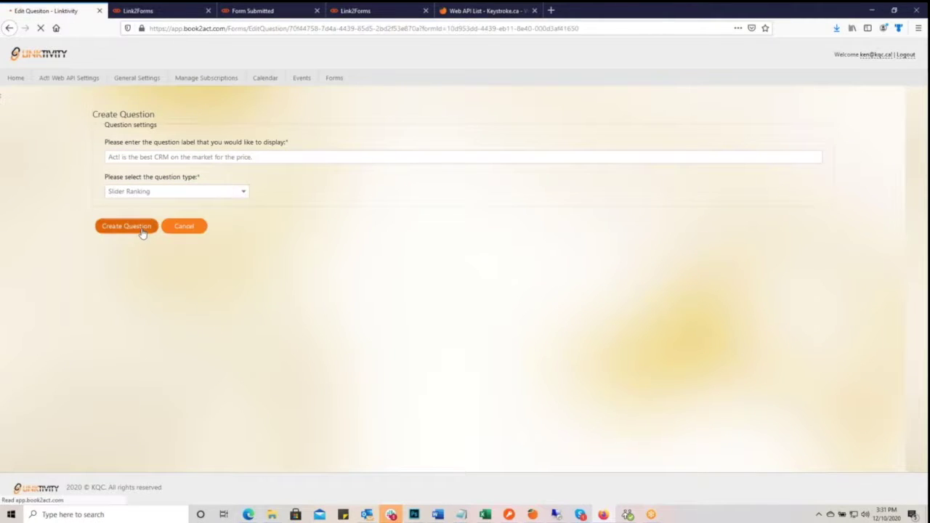
left_click(279, 206)
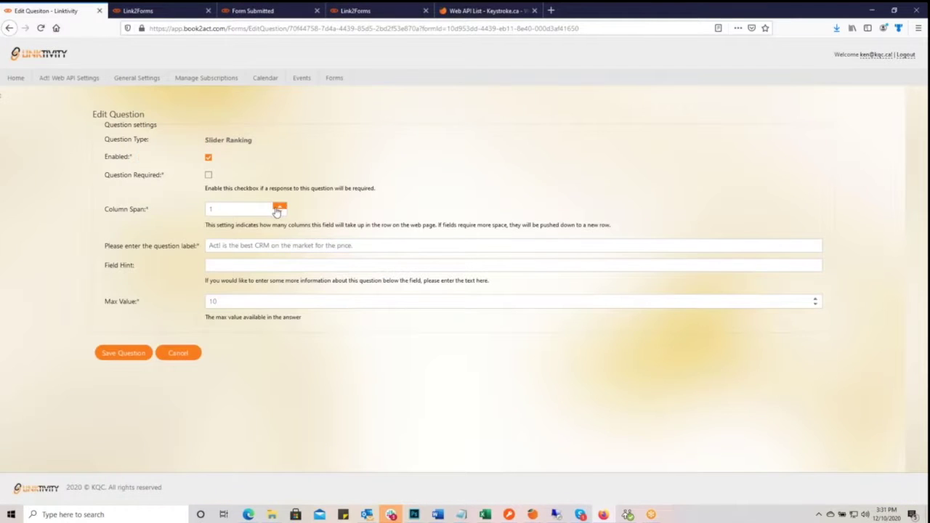
left_click(223, 265)
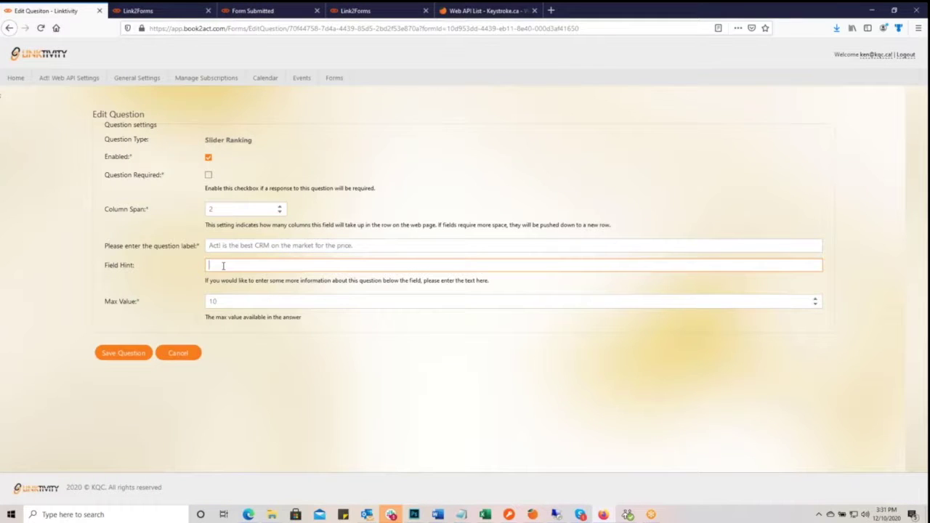
left_click(223, 266)
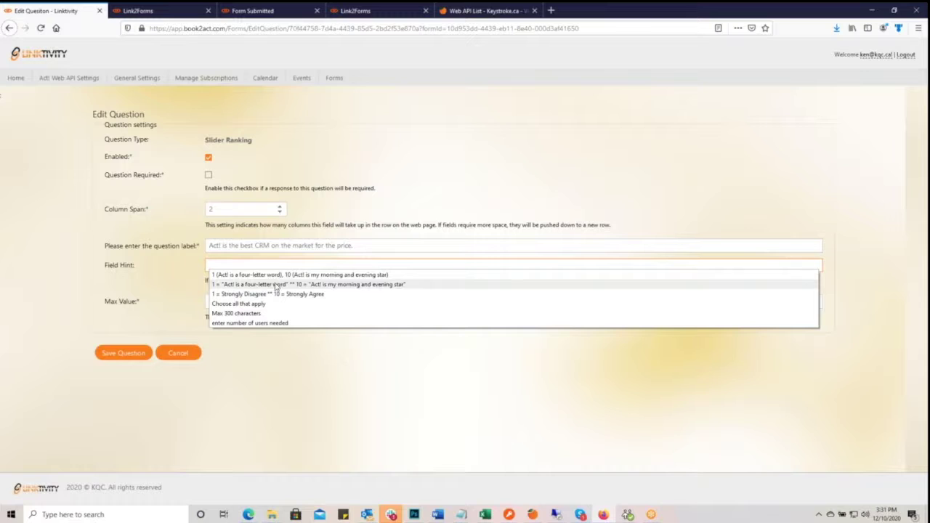
left_click(274, 275)
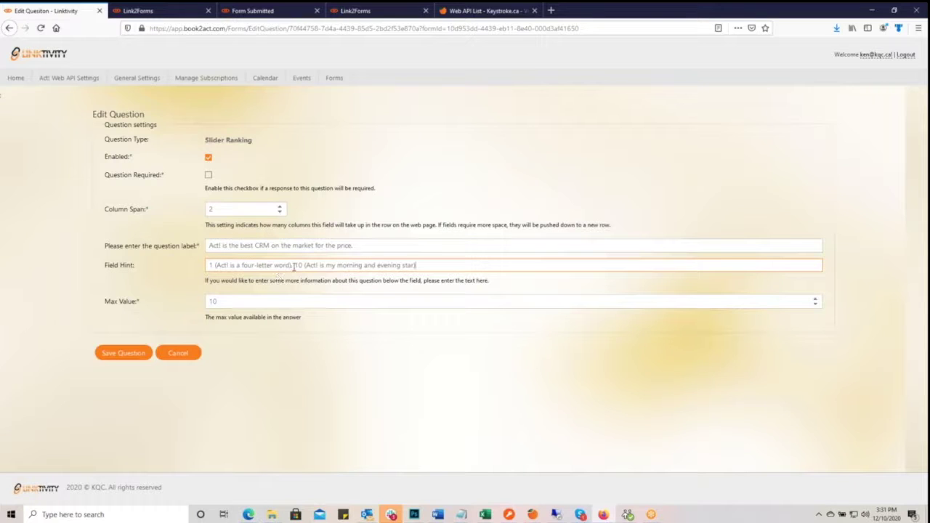
left_click(294, 266)
left_click(394, 276)
- Set the hint to '1 = Strongly Disagree ** 10 = Strongly Agree', mark it required, and save
left_click_drag(432, 266, 132, 285)
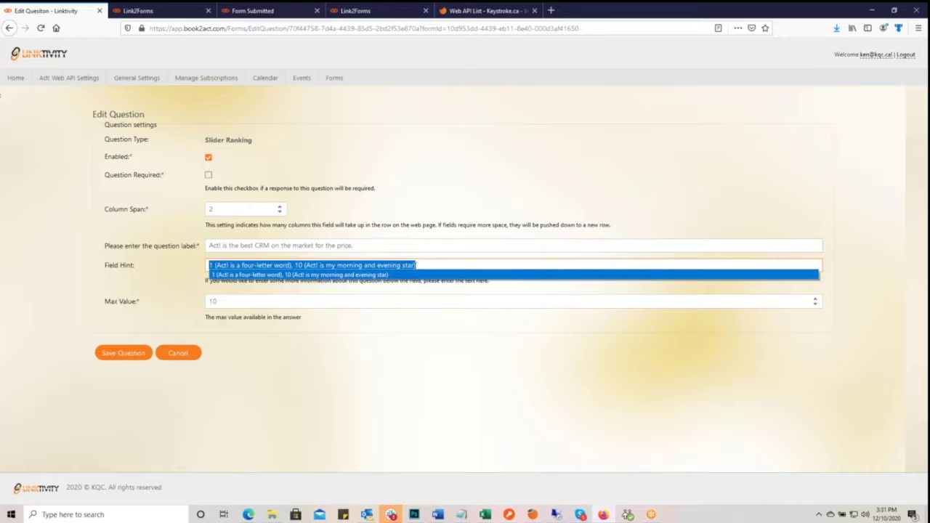
left_click(426, 266)
left_click_drag(410, 266, 174, 263)
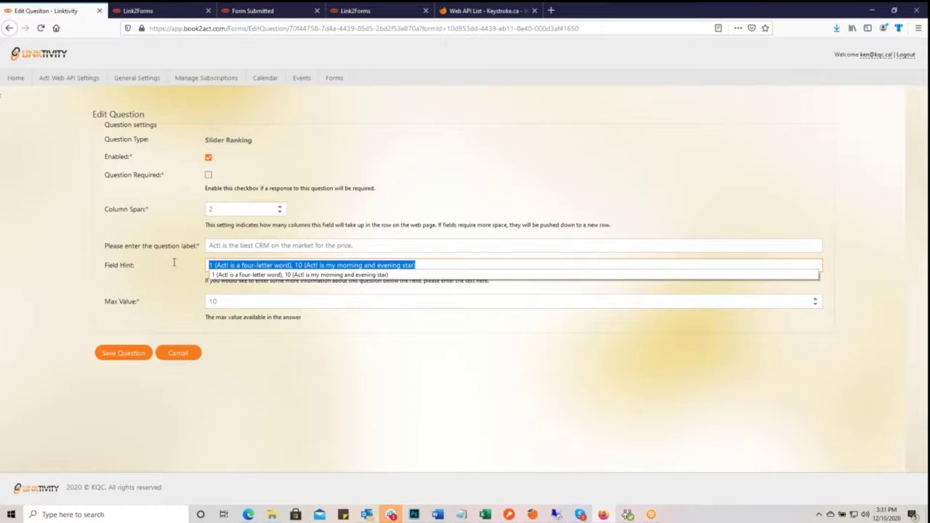
type("1")
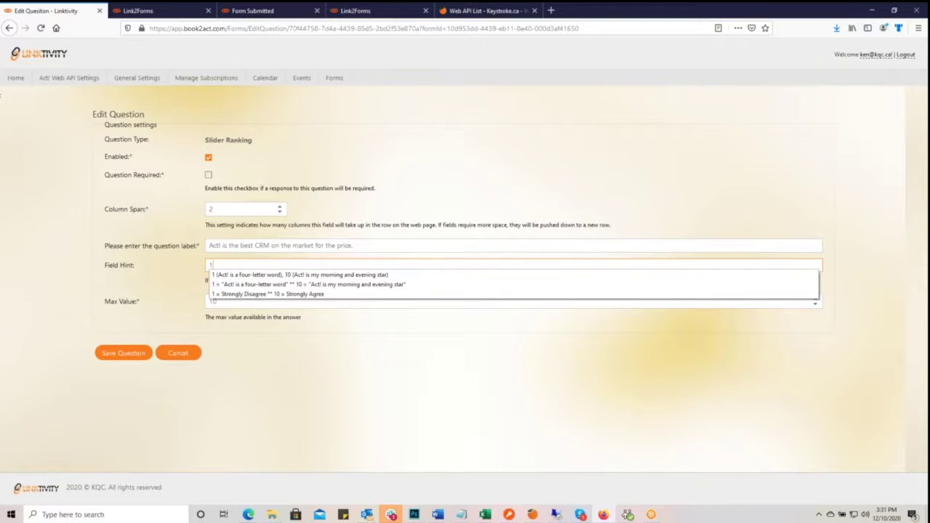
left_click(231, 293)
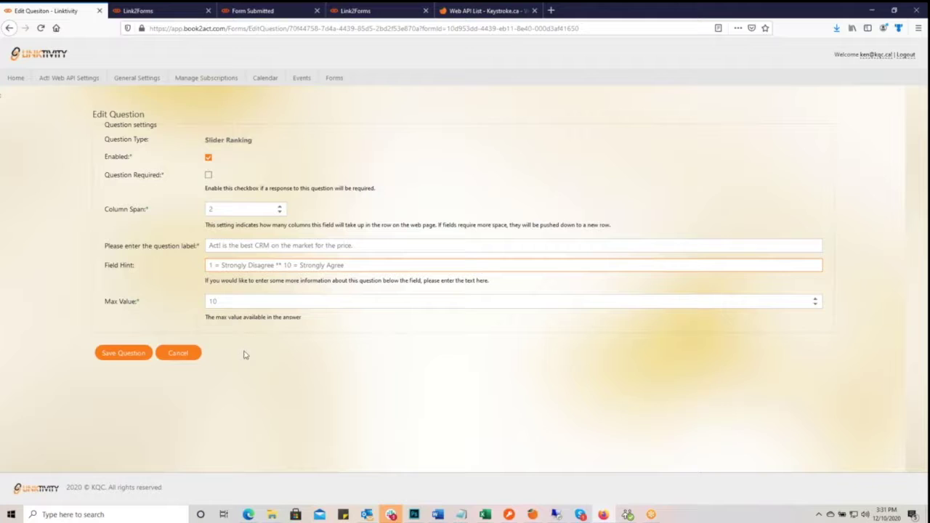
left_click(208, 175)
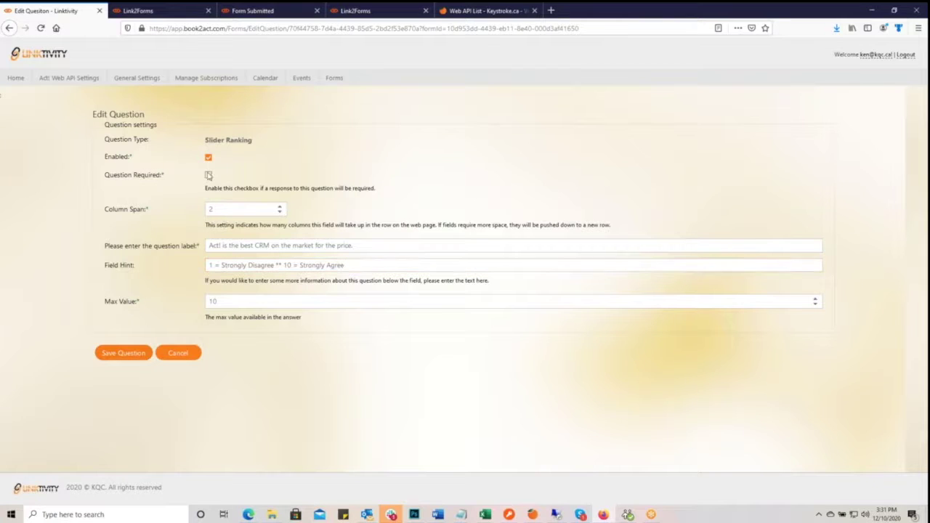
left_click(138, 354)
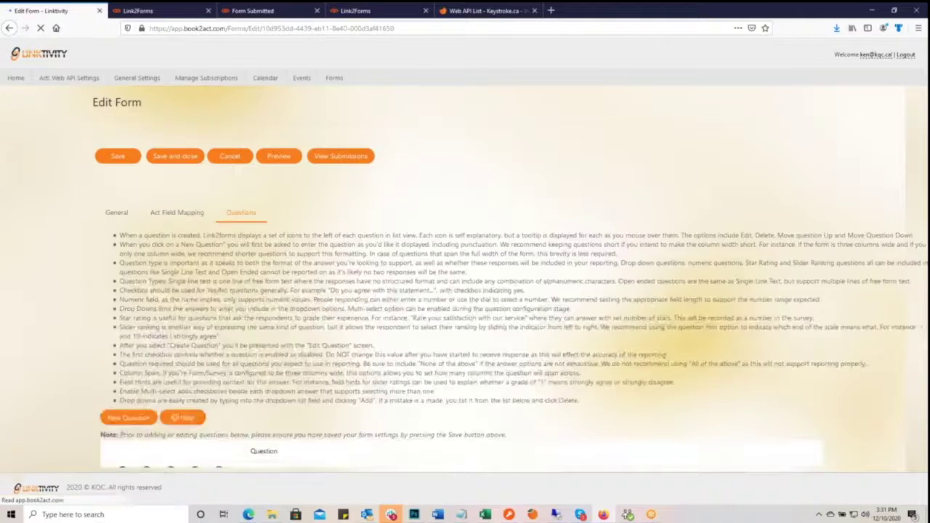
- Save the Quote Request form settings and open its preview
left_click(114, 158)
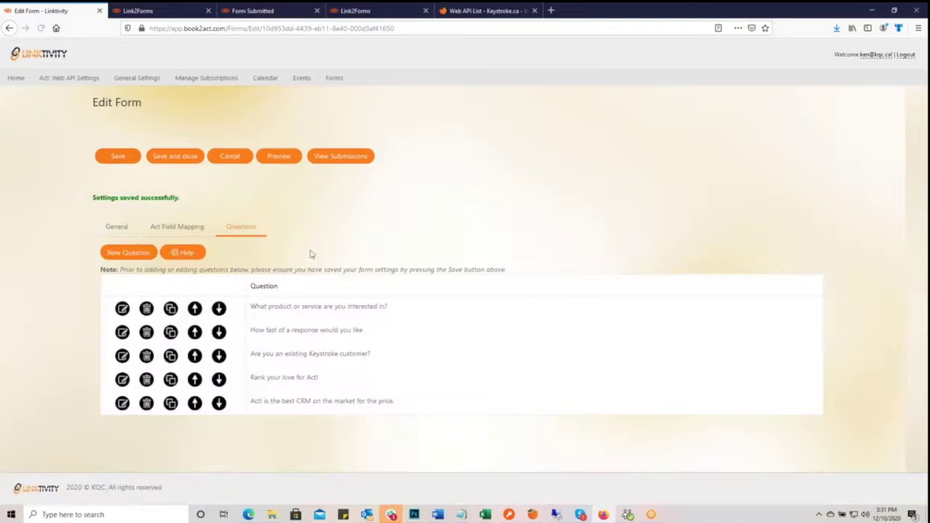
left_click(280, 159)
- View the Link2Forms preview down to the star rating, slider and Submit button
left_click(277, 158)
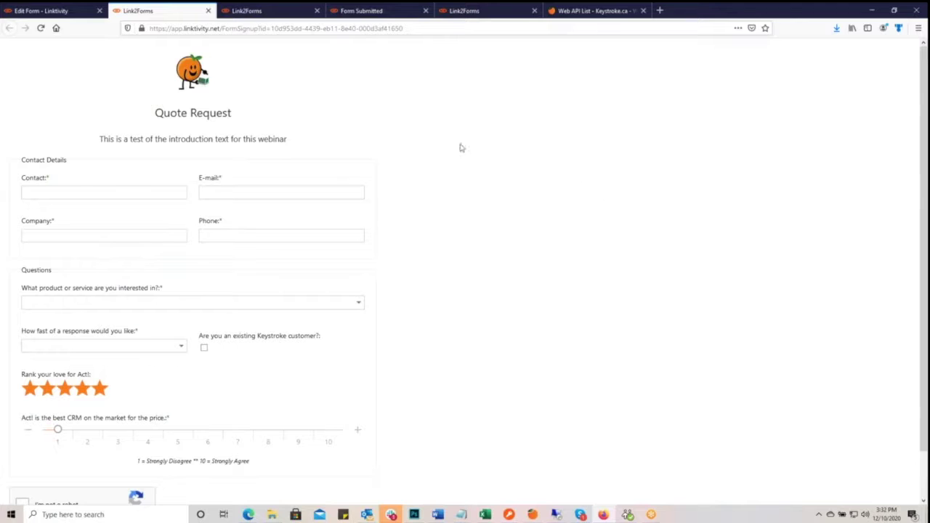
scroll(388, 272, "down", 2)
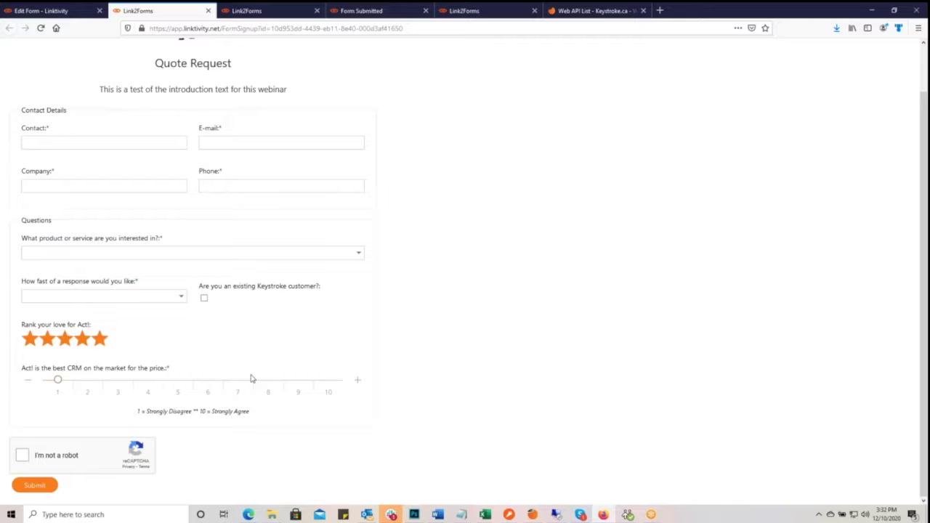
- Switch back to the Edit Form tab listing the Quote Request questions
left_click(45, 11)
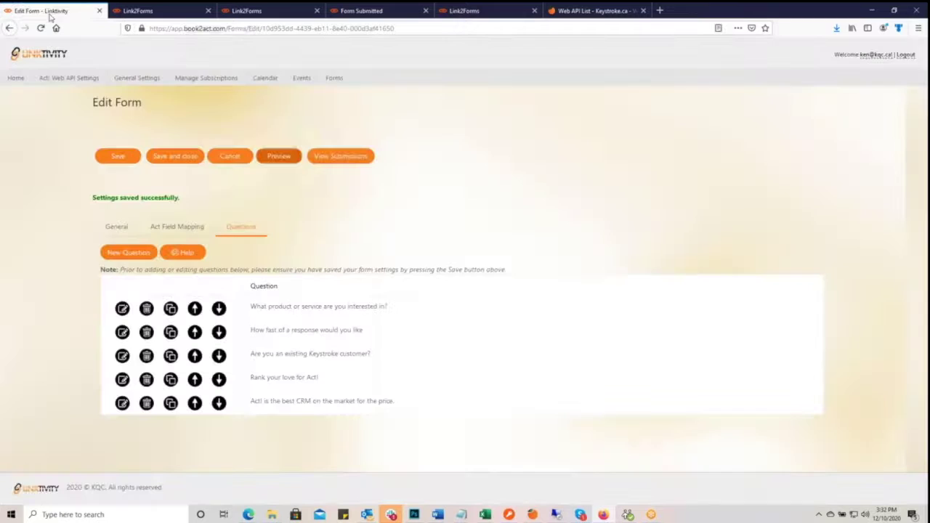
- Create an Open Ended question labelled 'General Comments' and select its Column Span value
left_click(128, 252)
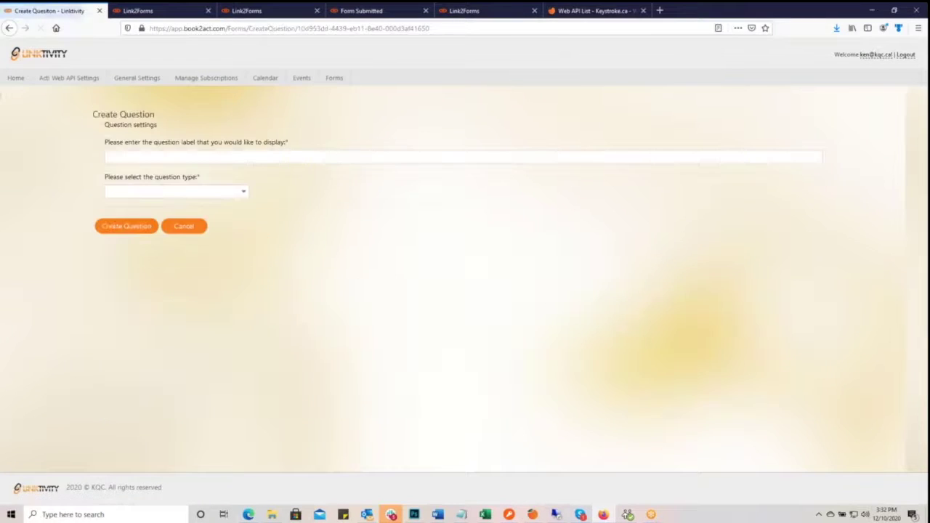
left_click(122, 158)
type("General Comments")
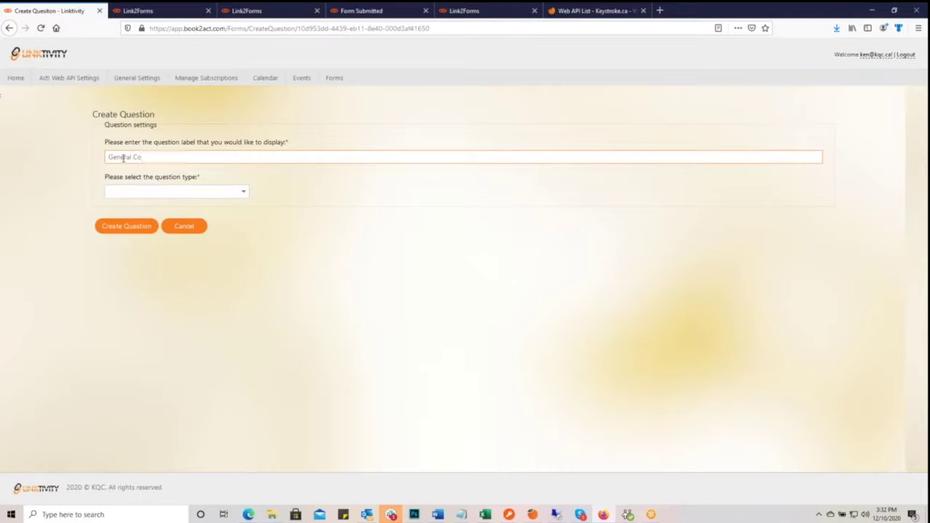
left_click(245, 191)
left_click(200, 225)
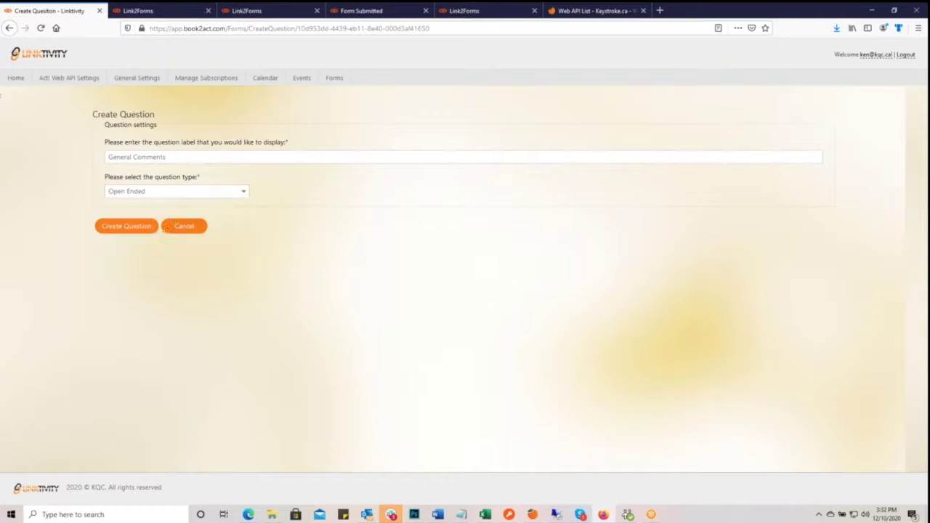
left_click(136, 230)
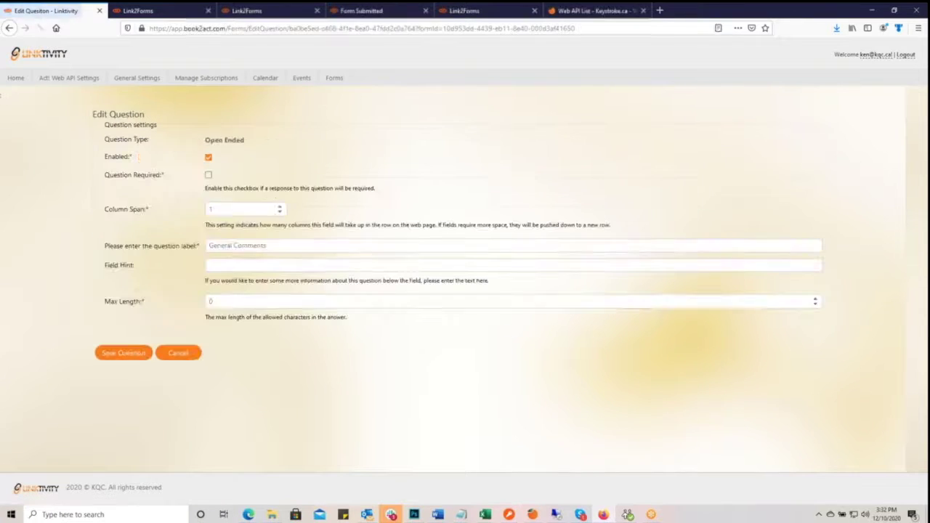
double_click(267, 207)
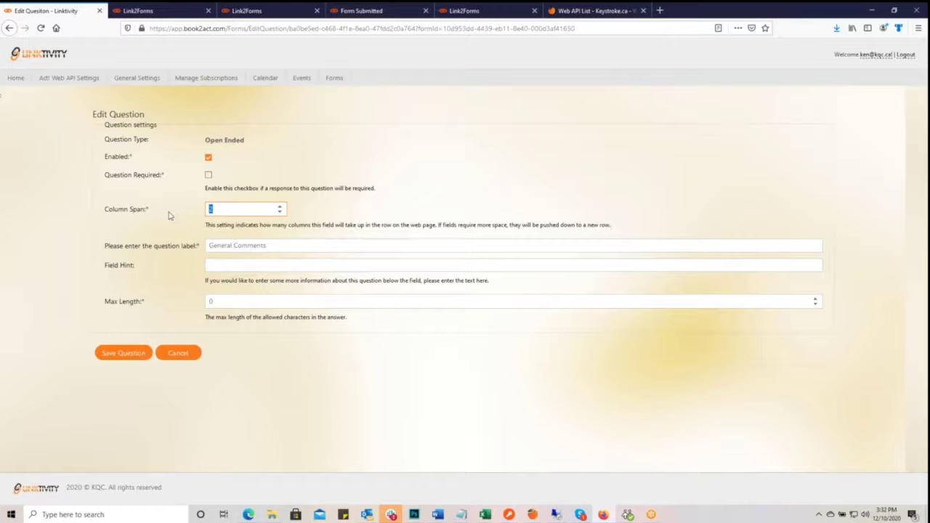
- Save the General Comments question and the form, then reload the live form to check the new box
left_click(122, 354)
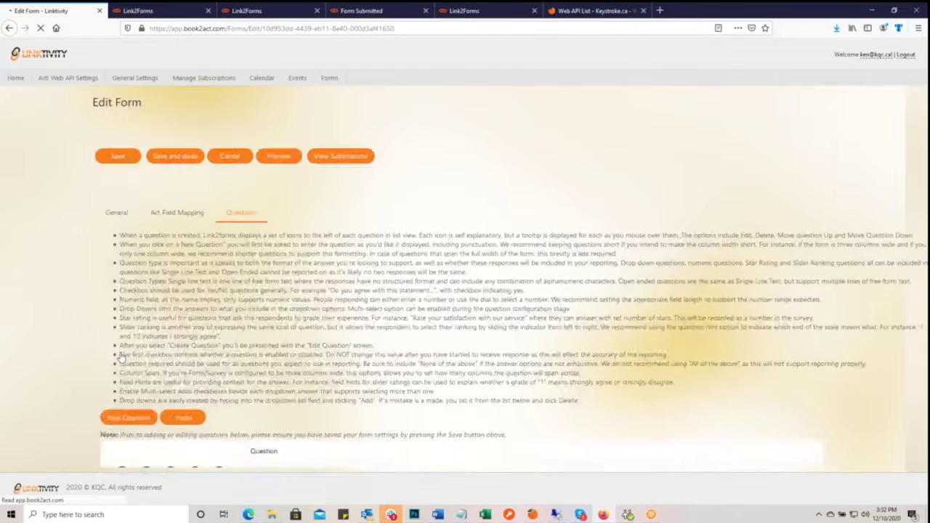
left_click(128, 158)
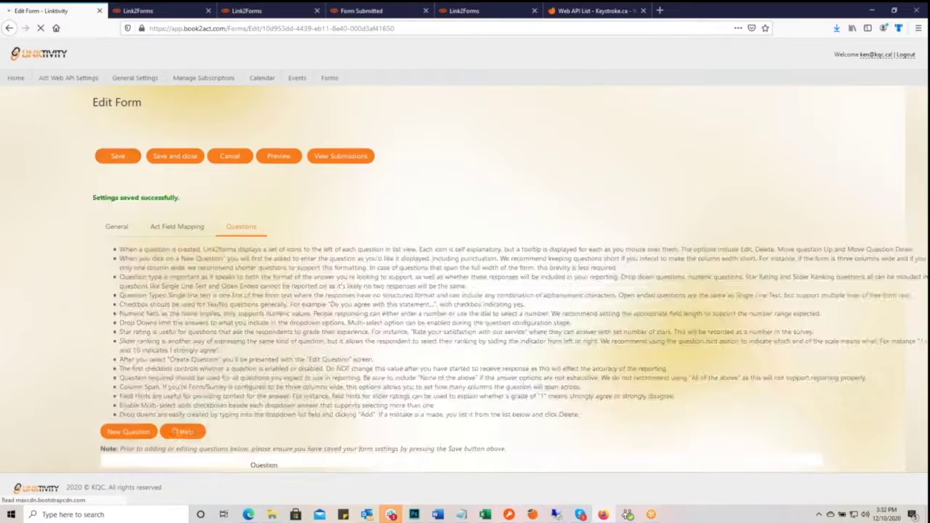
left_click(149, 11)
left_click(41, 28)
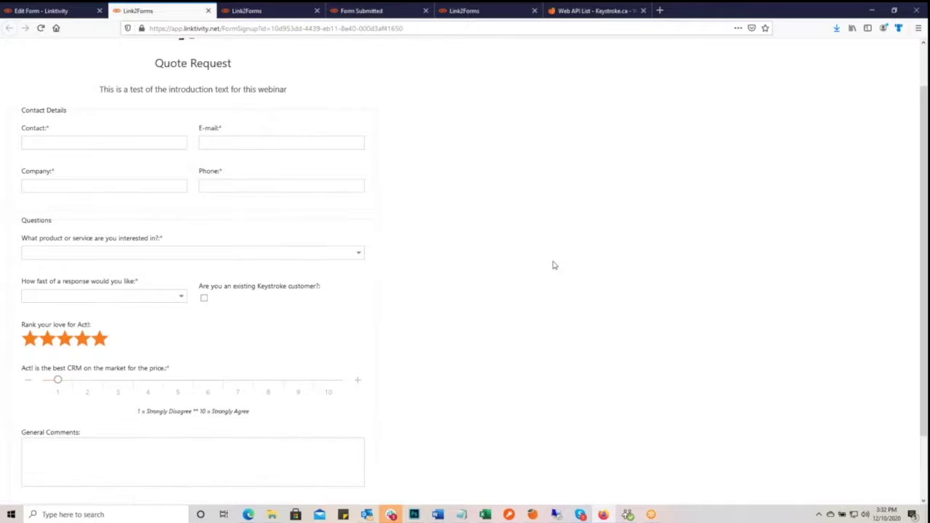
scroll(554, 264, "down", 2)
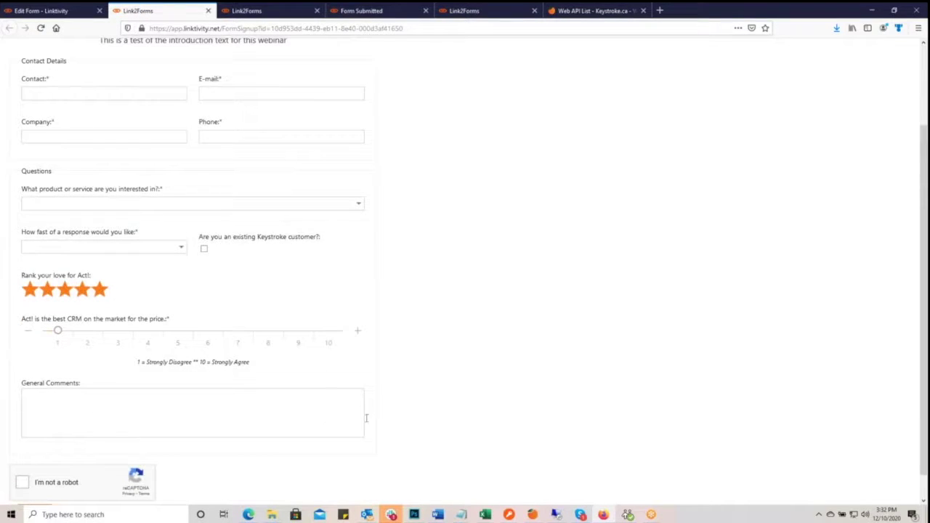
scroll(359, 407, "up", 4)
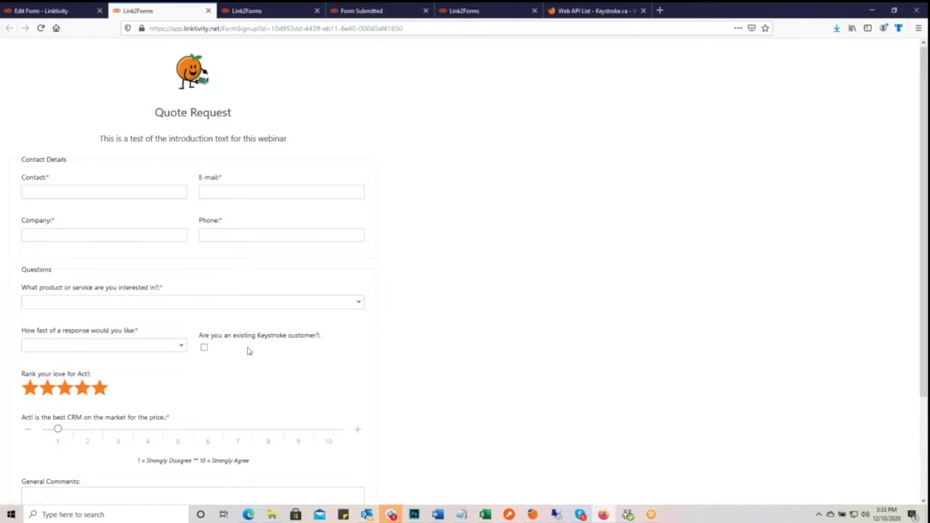
- Move 'Rank your love for Act!' up one place, save, and check the reloaded live form
left_click(50, 18)
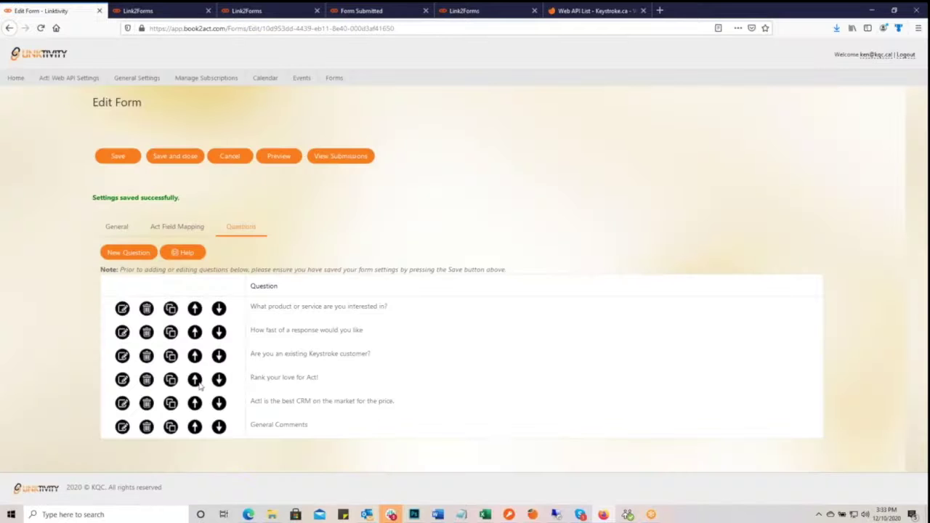
left_click(195, 379)
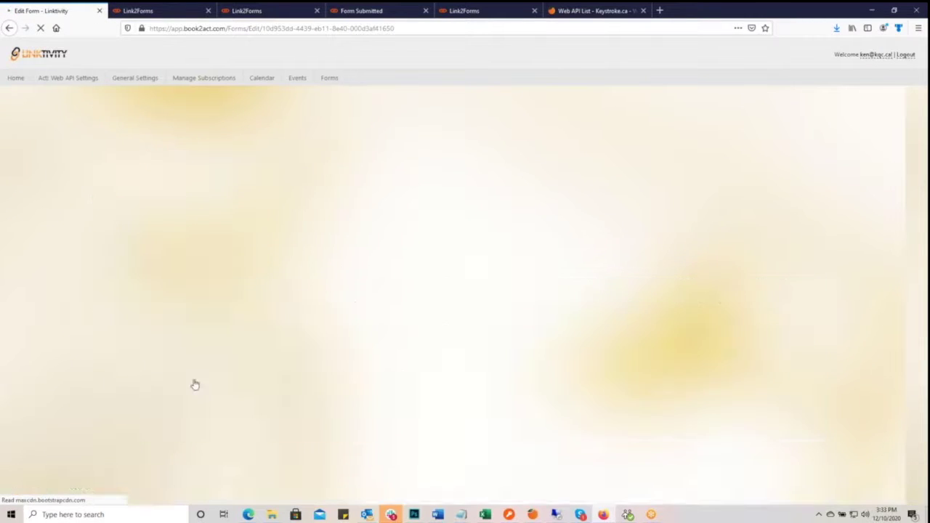
left_click(115, 155)
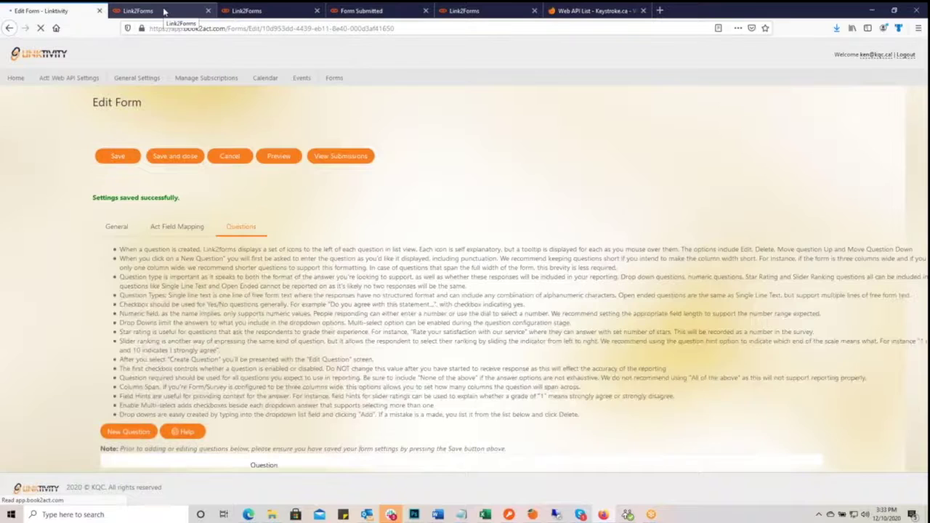
left_click(164, 11)
left_click(40, 28)
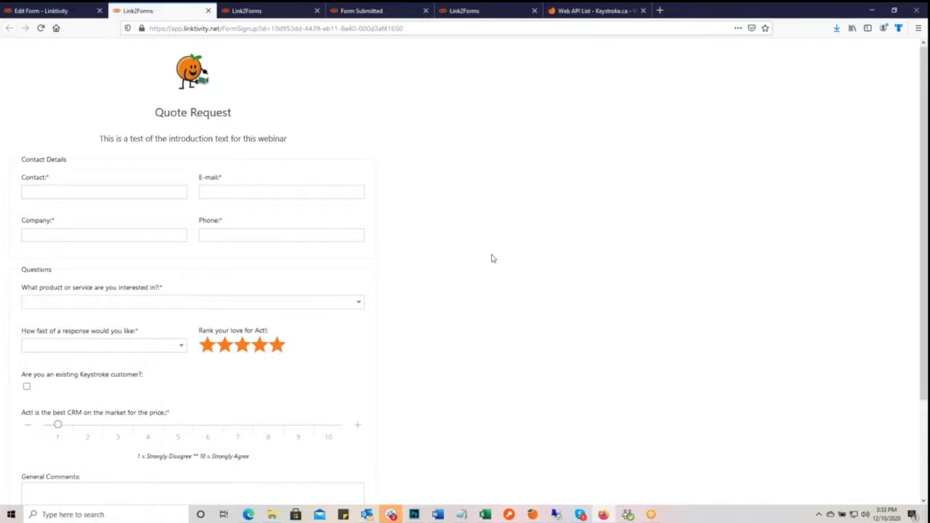
scroll(492, 326, "down", 3)
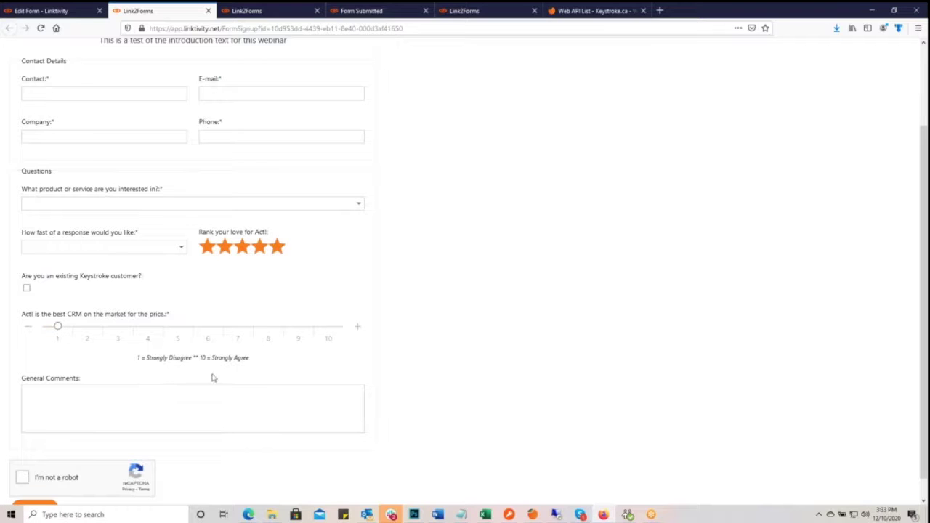
left_click(56, 12)
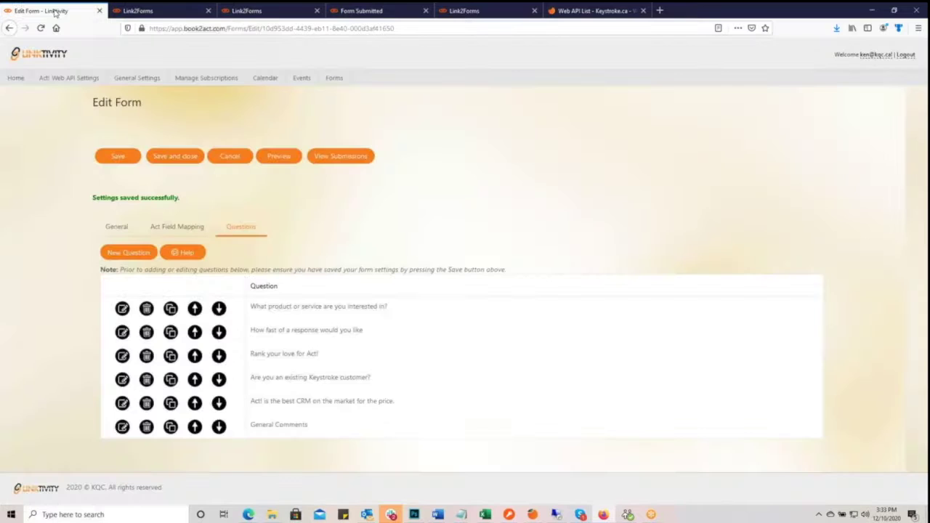
- Create an Empty Space item labelled 'Spacer' with a column span of 2 and save it
left_click(129, 258)
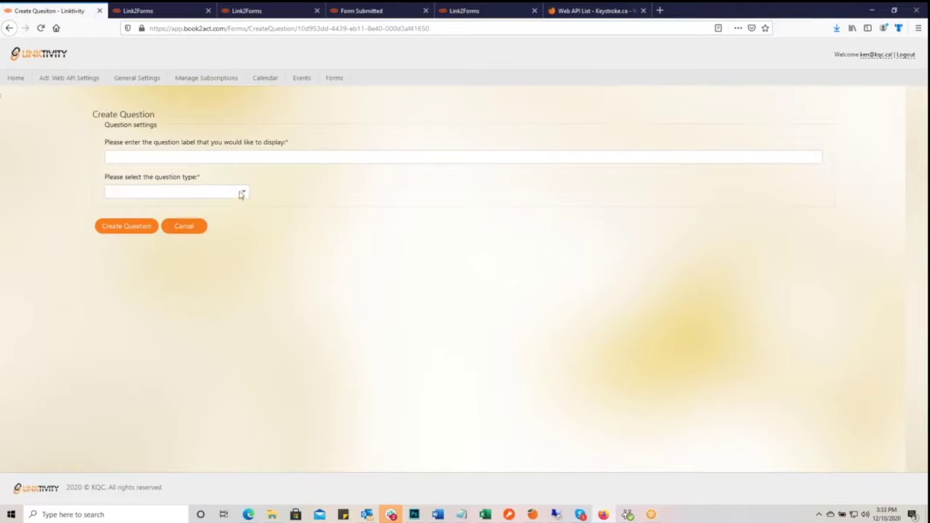
left_click(241, 191)
scroll(181, 252, "down", 2)
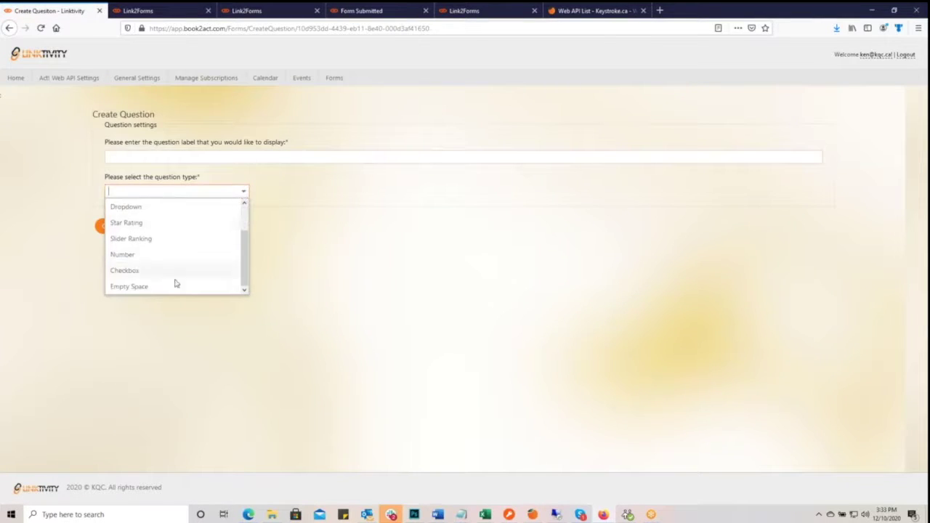
left_click(174, 288)
left_click(125, 158)
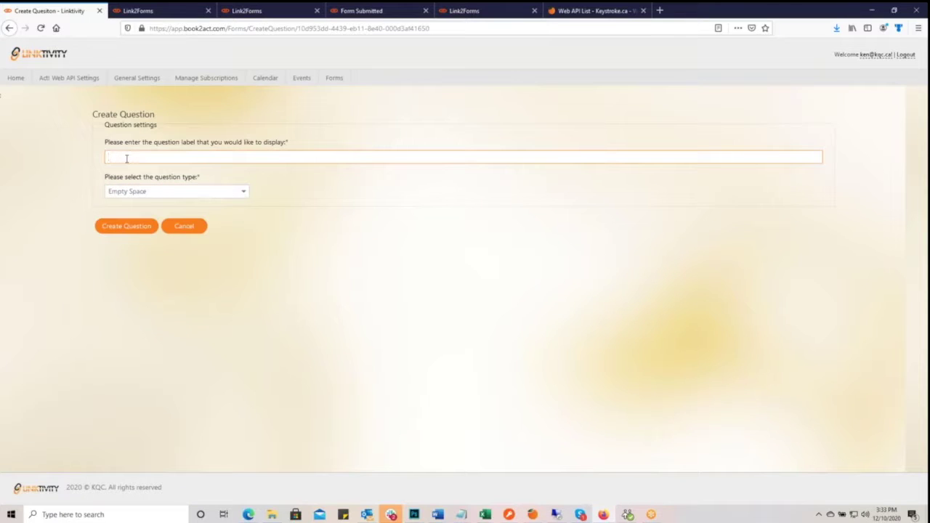
type("Spacer")
left_click(133, 167)
left_click(135, 227)
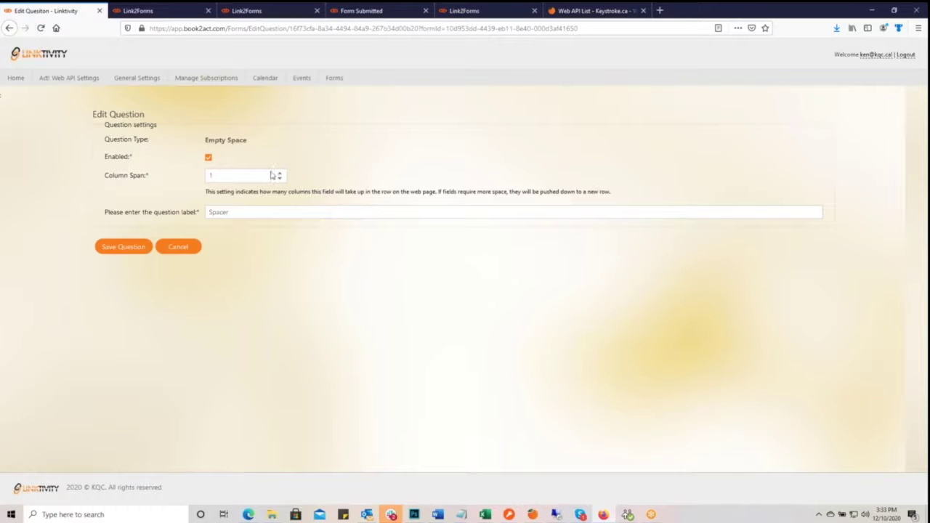
left_click(280, 174)
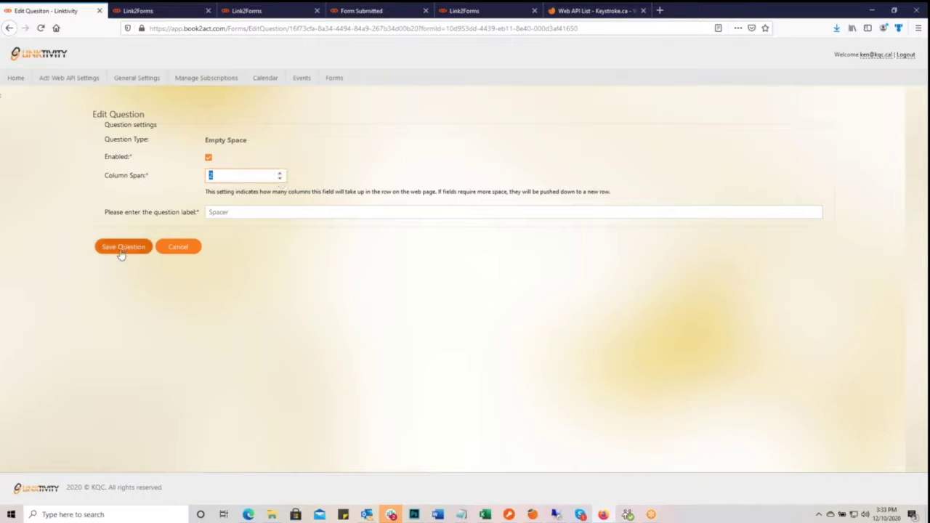
left_click(122, 247)
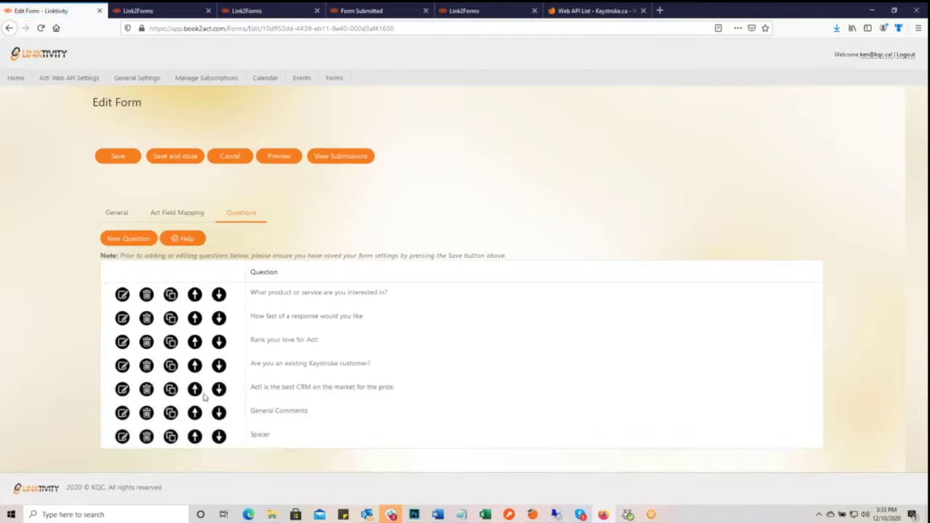
- Move Spacer above General Comments, save, and check the response-speed dropdown on the reloaded form
left_click(195, 438)
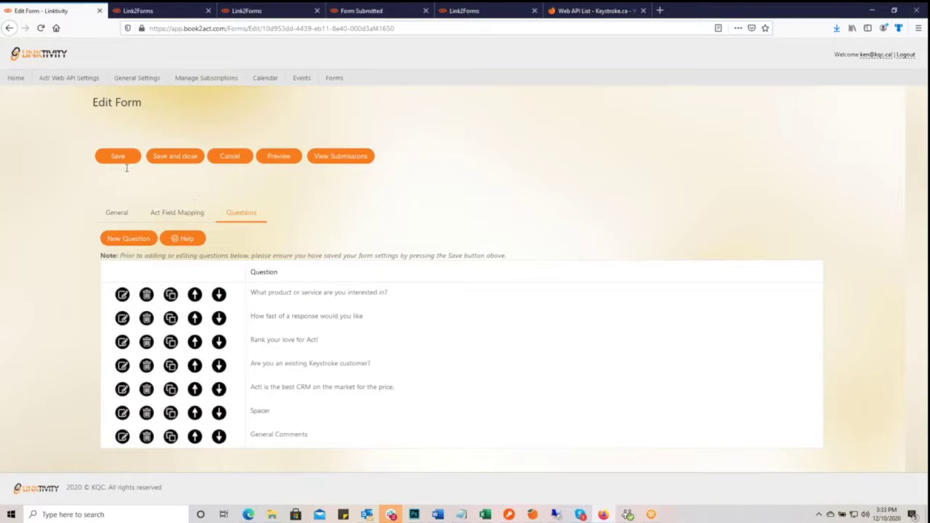
left_click(120, 157)
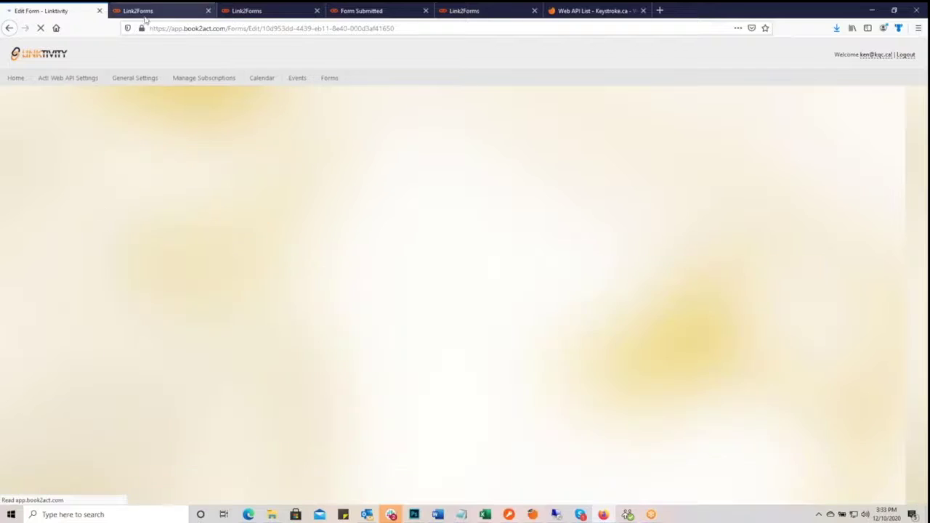
left_click(145, 12)
left_click(42, 29)
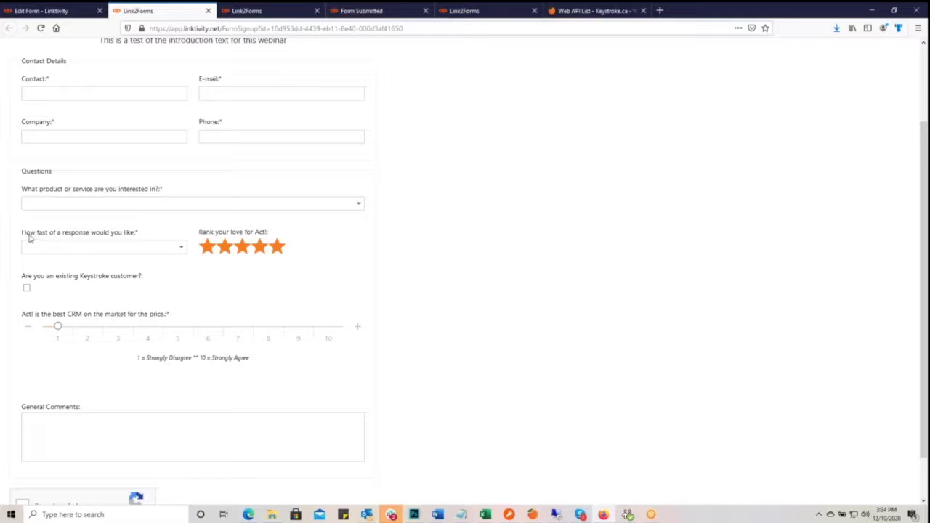
left_click(182, 248)
left_click(163, 226)
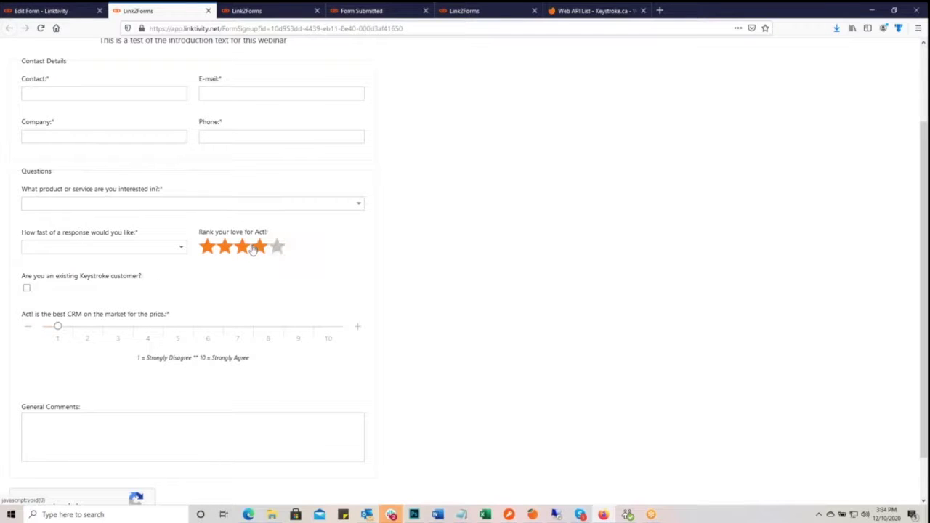
- Duplicate Spacer, move the copy above the existing-customer question, save, and view the live form
left_click(67, 11)
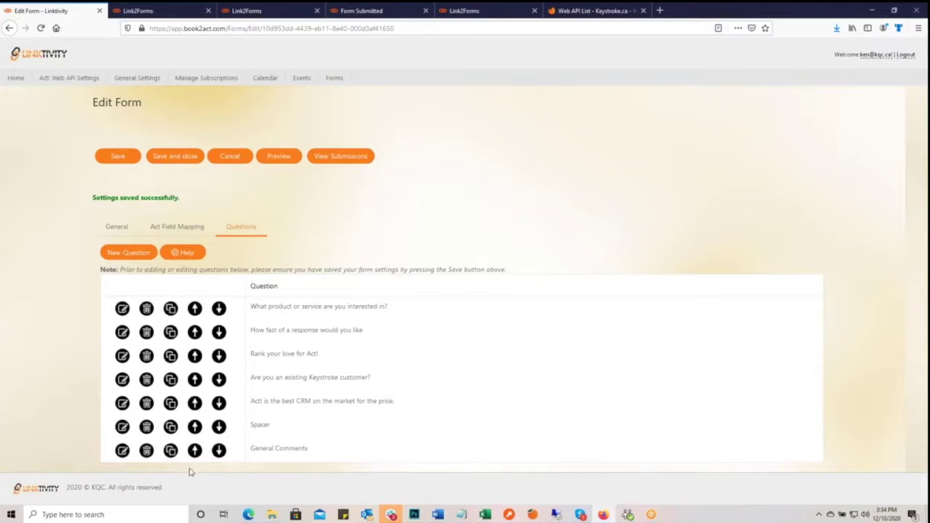
left_click(171, 431)
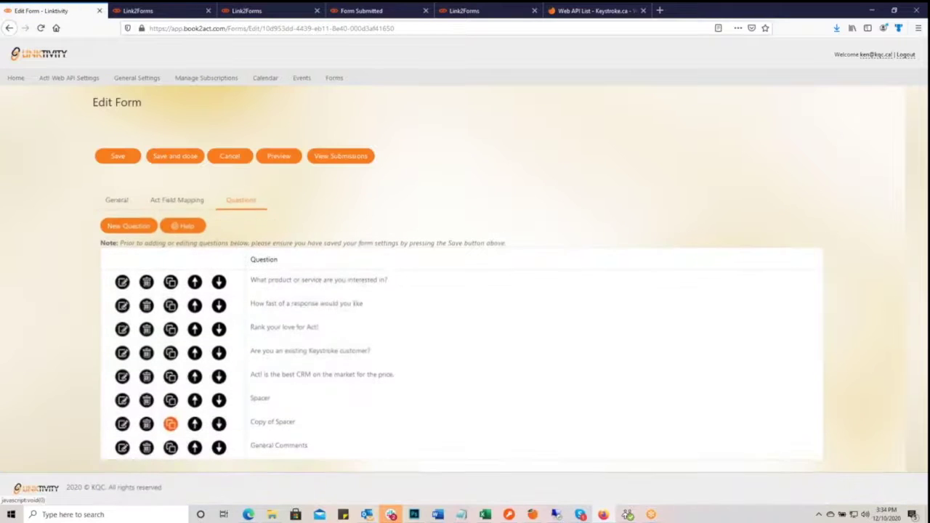
left_click(195, 425)
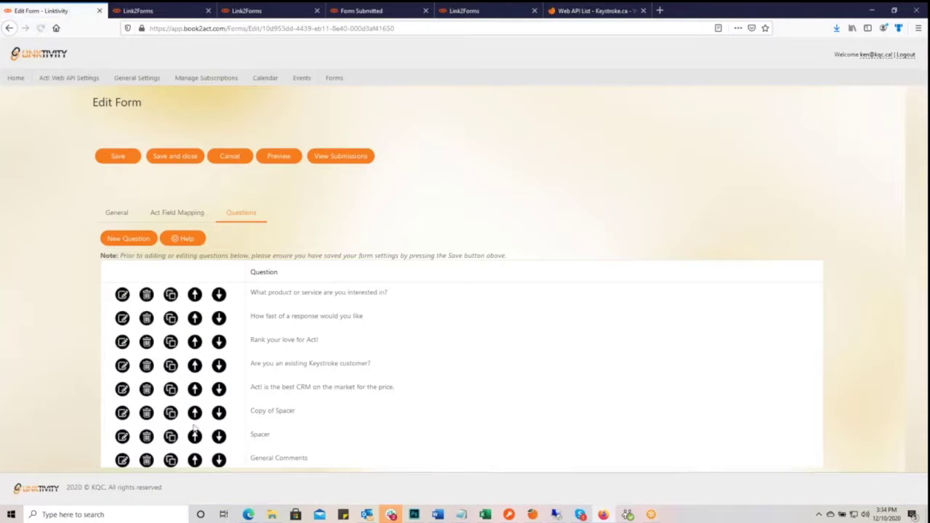
left_click(195, 413)
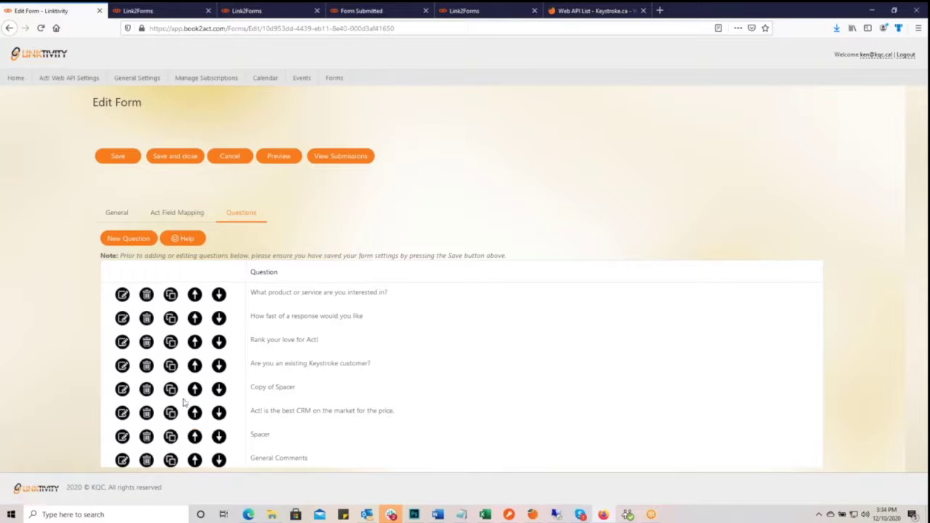
left_click(194, 390)
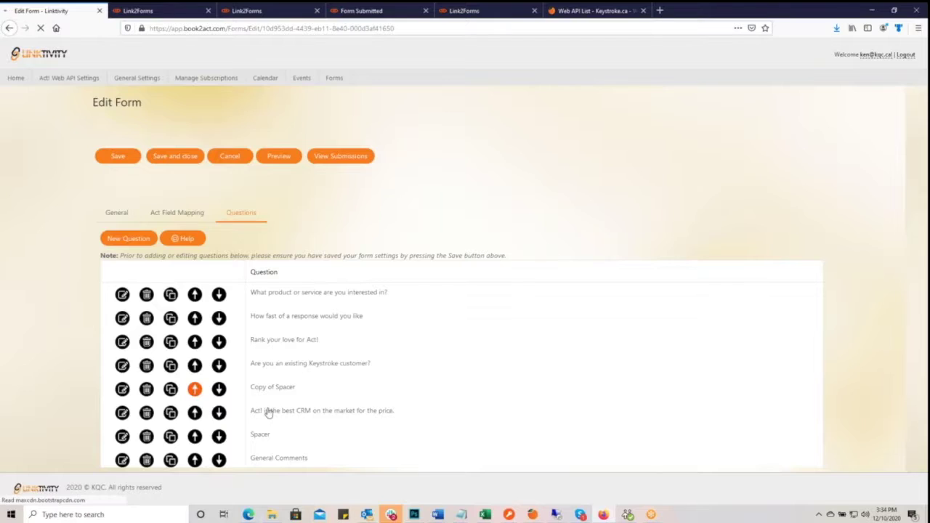
left_click(120, 158)
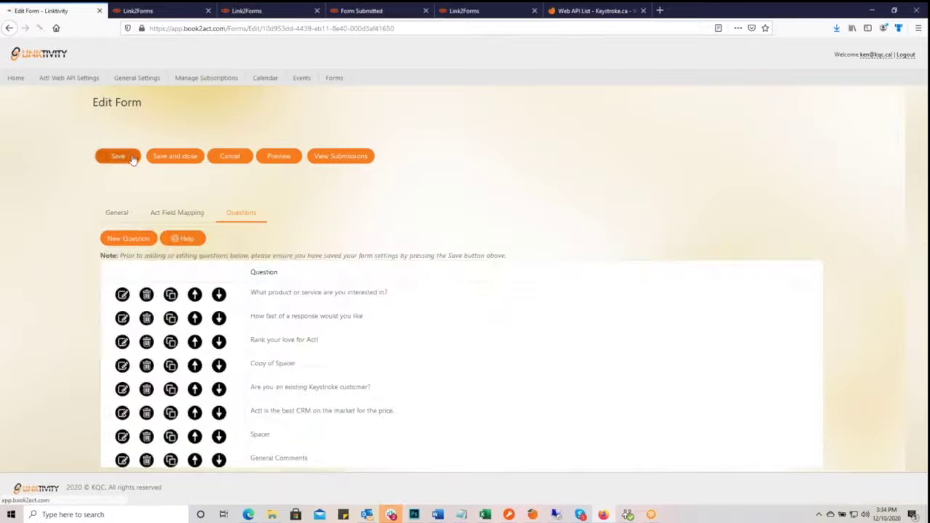
left_click(177, 11)
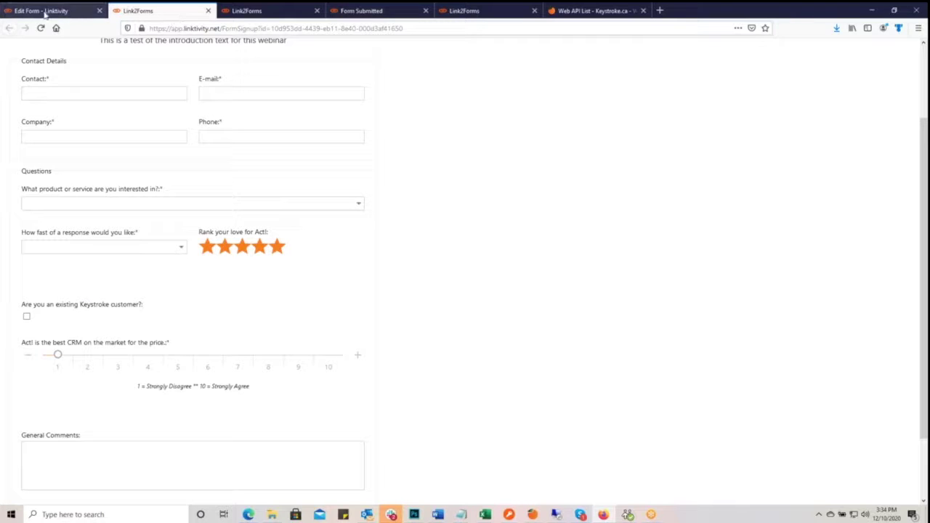
- Move Copy of Spacer above 'Rank your love for Act!', save, and review the reloaded live form
left_click(65, 12)
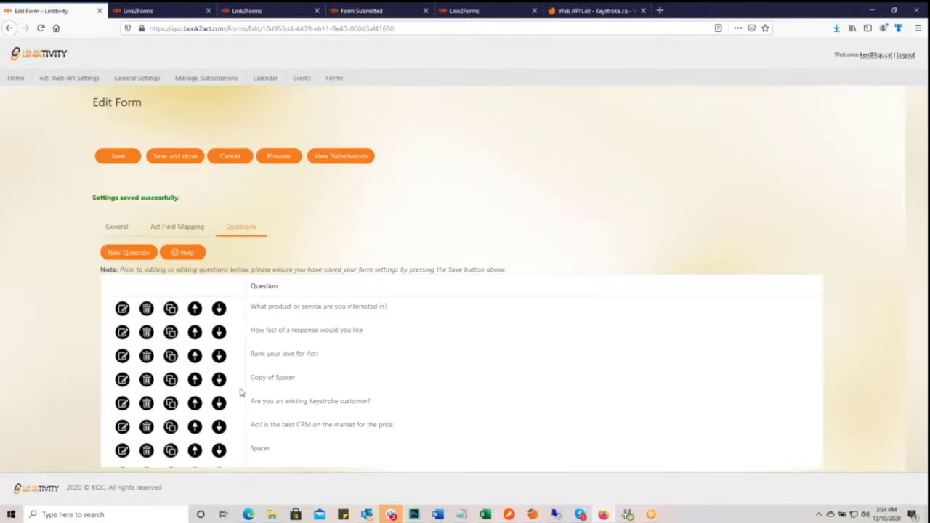
left_click(197, 380)
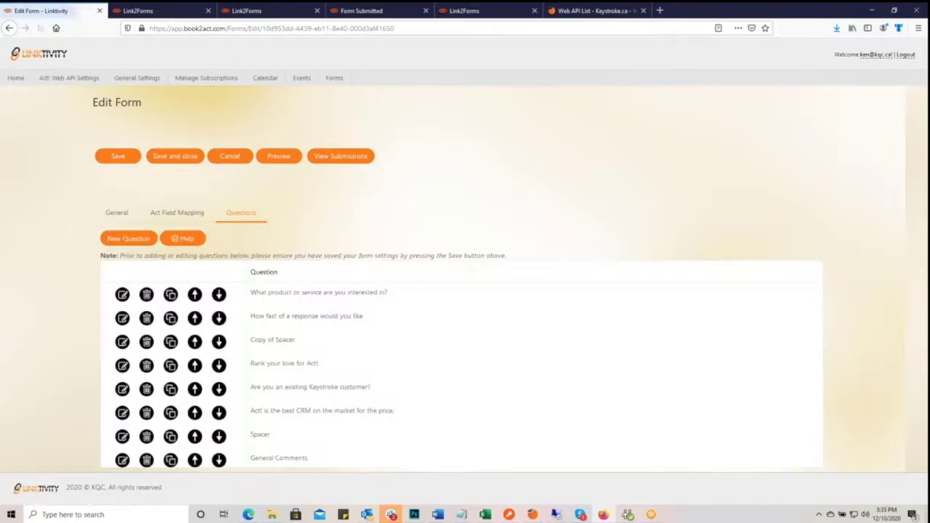
left_click(115, 157)
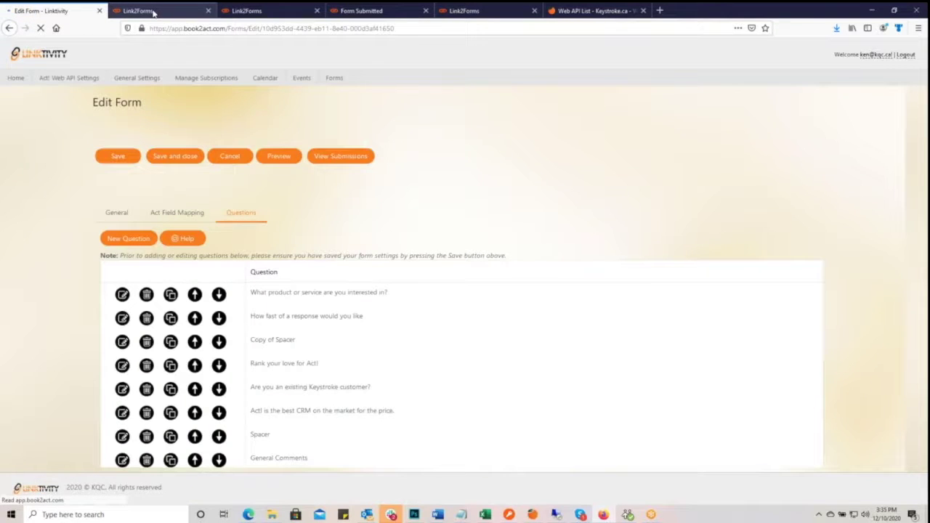
left_click(153, 12)
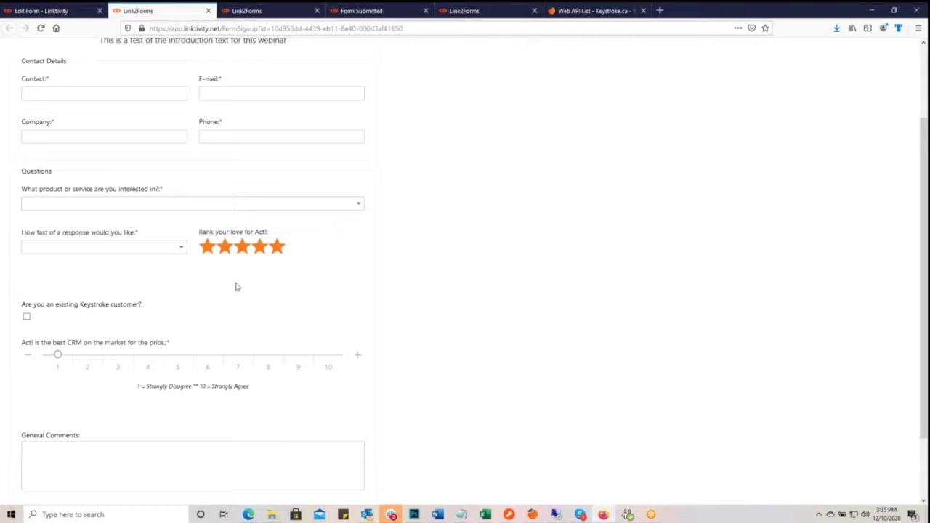
left_click(40, 28)
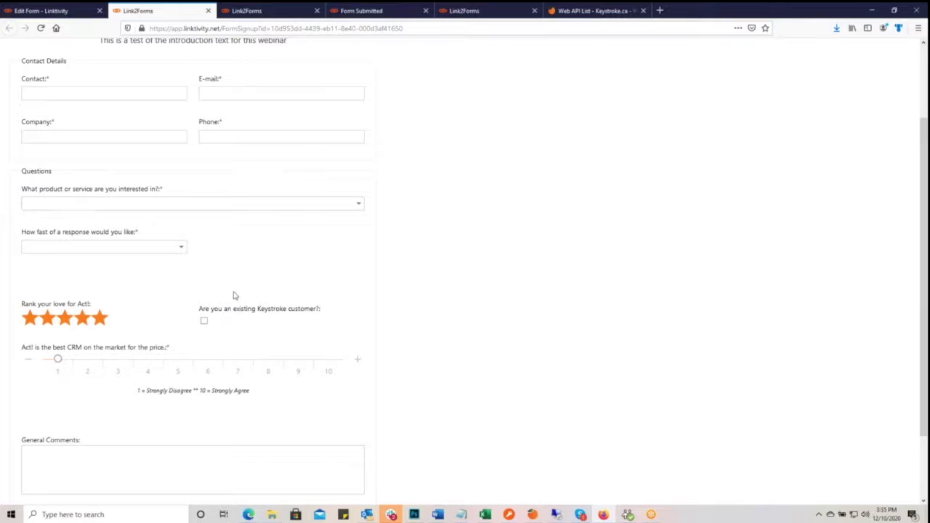
left_click(44, 10)
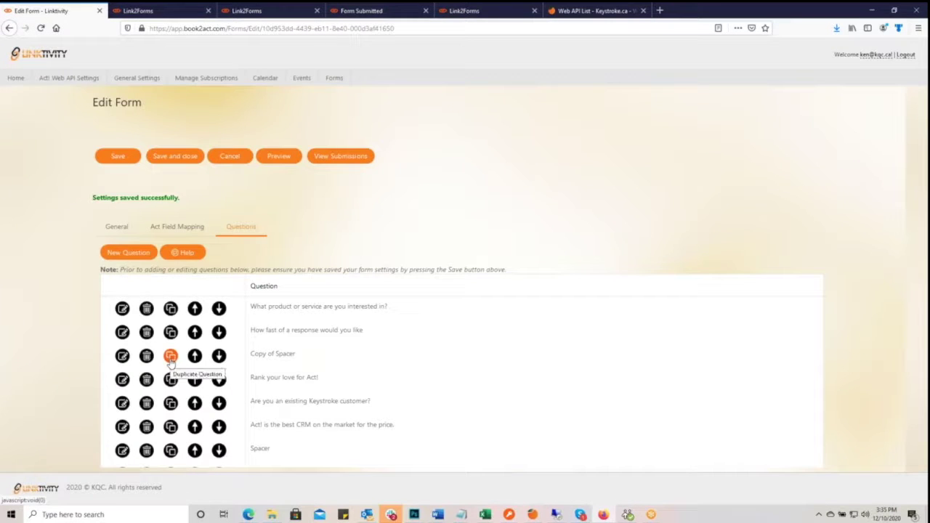
- Change Copy of Spacer's column span to 1, save it, and review the reloaded live form
left_click(122, 356)
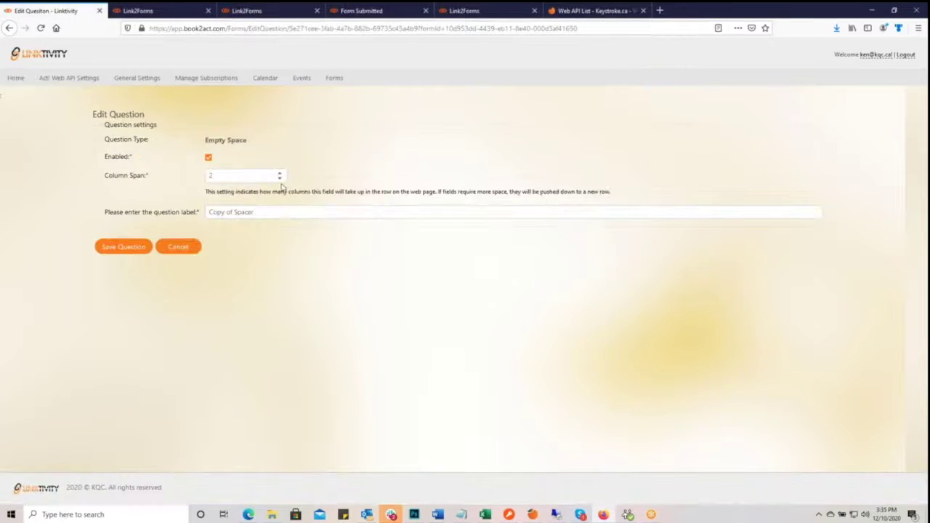
left_click(279, 178)
left_click(143, 248)
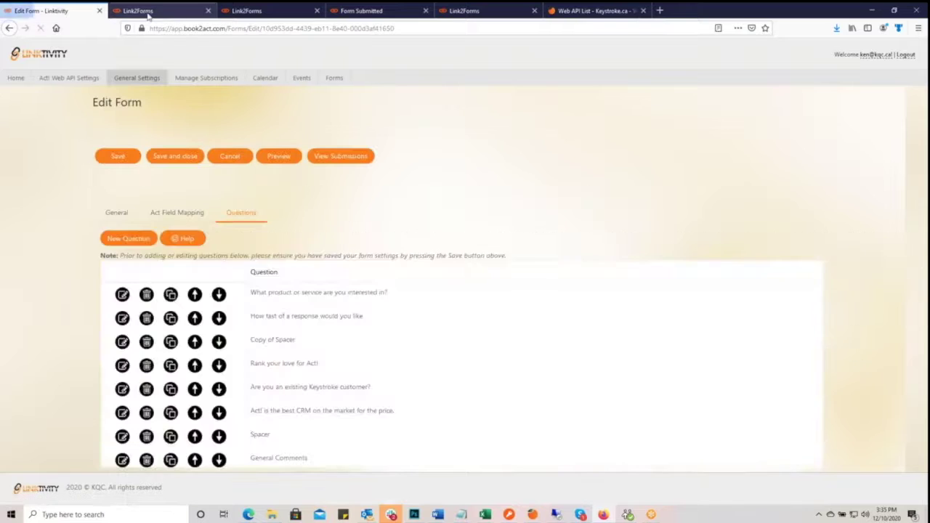
left_click(149, 12)
left_click(41, 28)
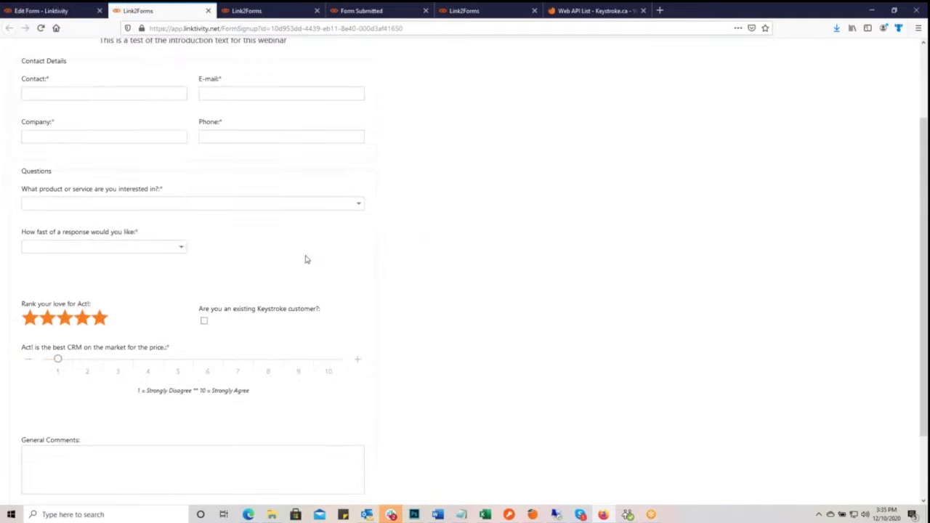
left_click(42, 15)
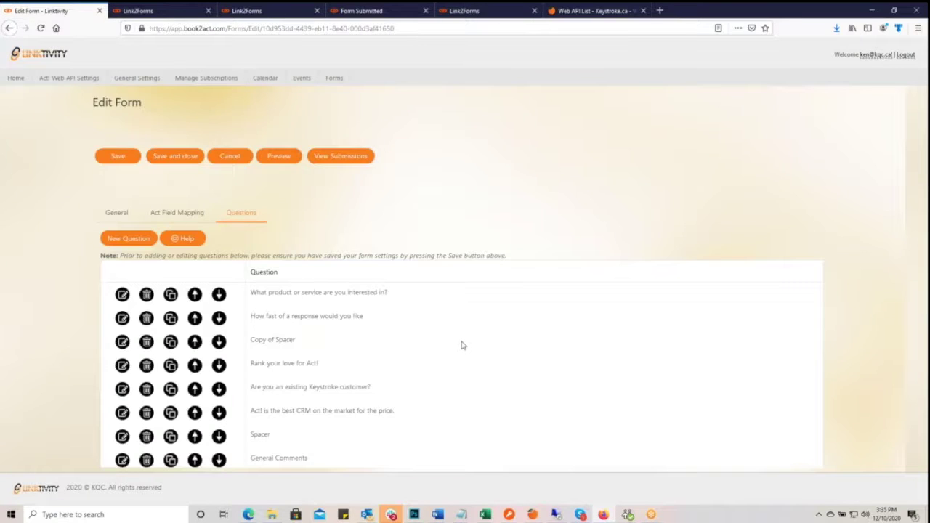
scroll(468, 361, "down", 1)
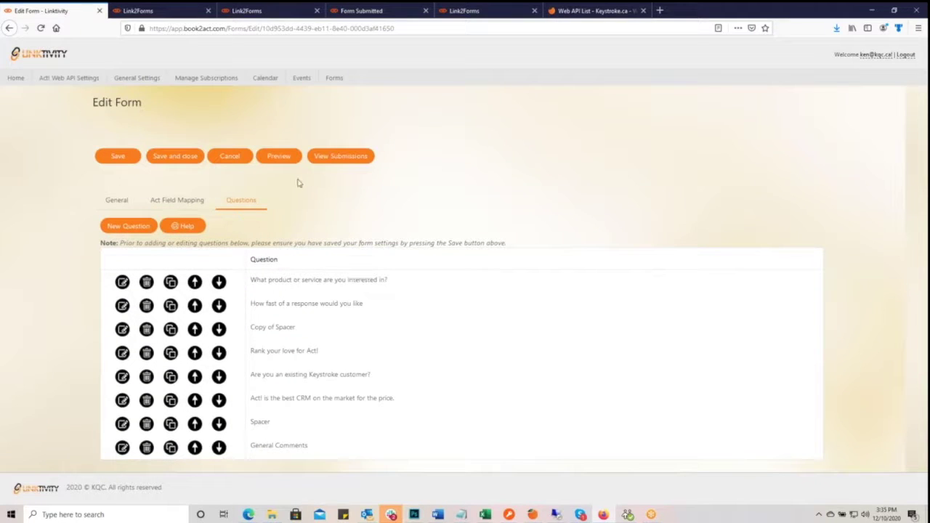
- Go from the Keystroke.ca Web API list to the keystroke.ca home page and scroll down it
left_click(556, 11)
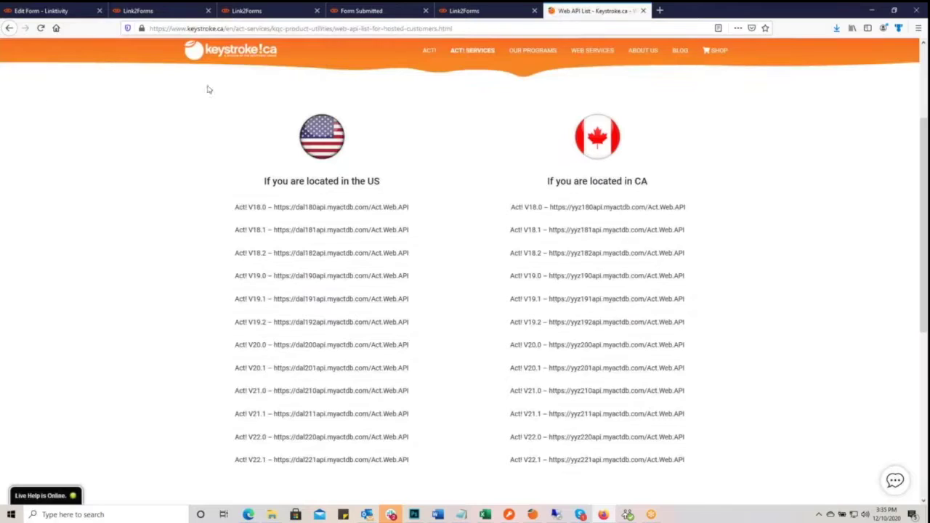
left_click(204, 64)
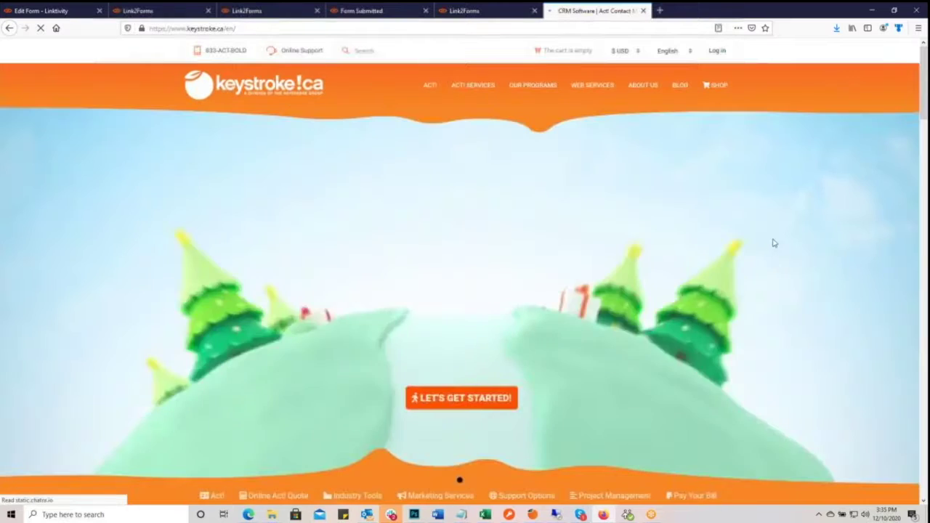
scroll(777, 242, "down", 10)
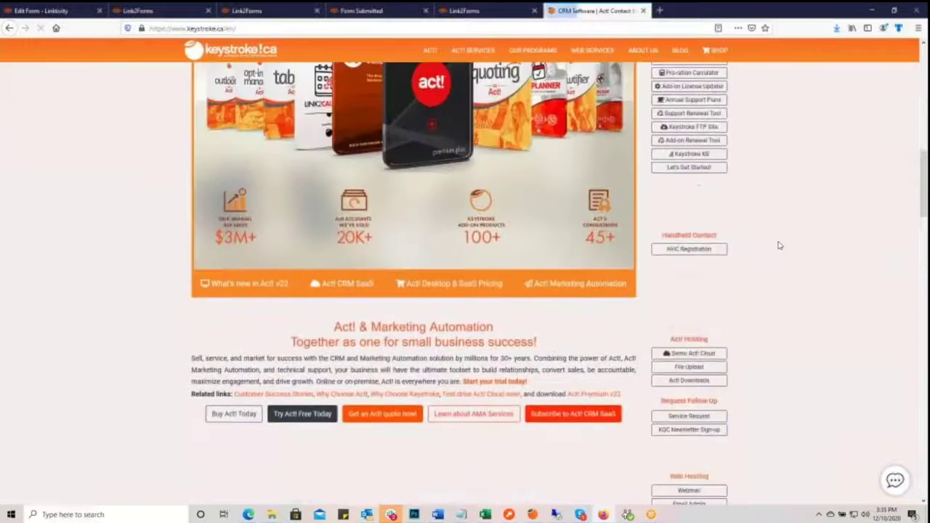
scroll(777, 245, "down", 3)
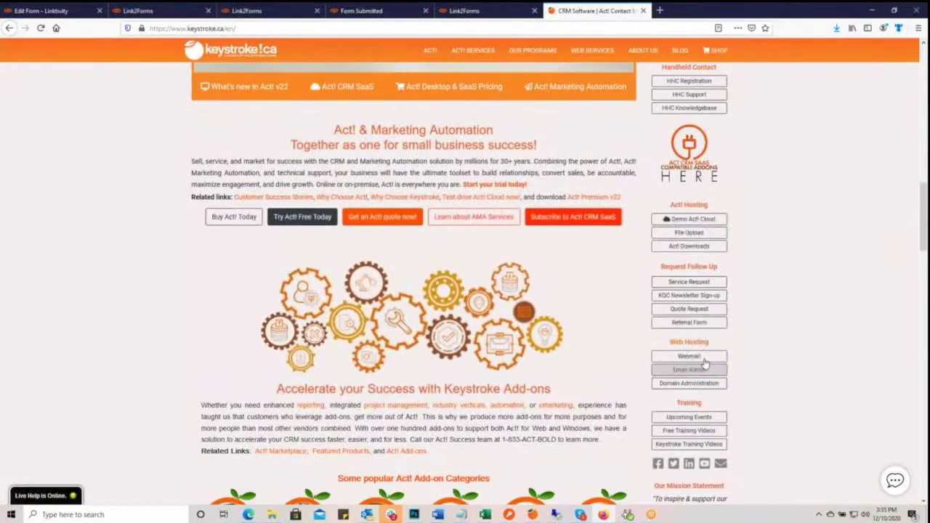
- Scroll through the Quote Request popup on Keystroke.ca, then return to the Edit Form - Linktivity tab
left_click(695, 313)
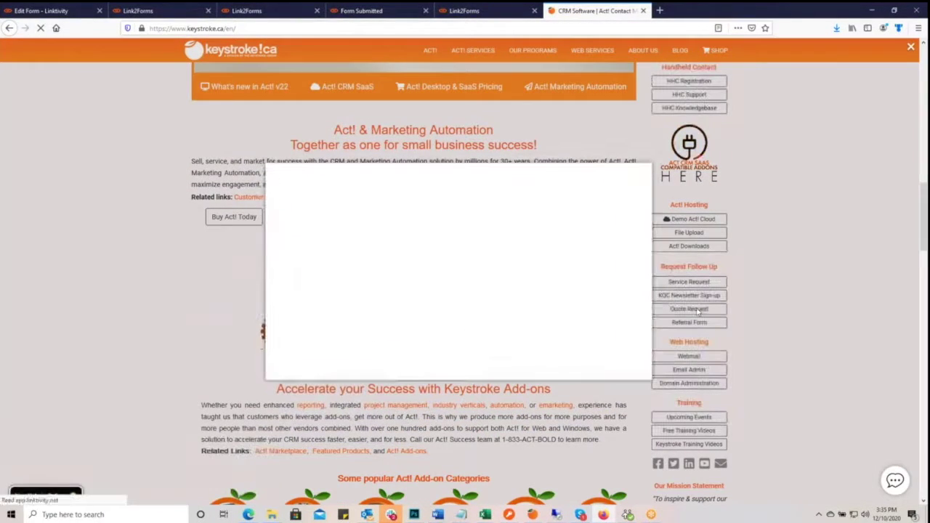
scroll(591, 283, "down", 6)
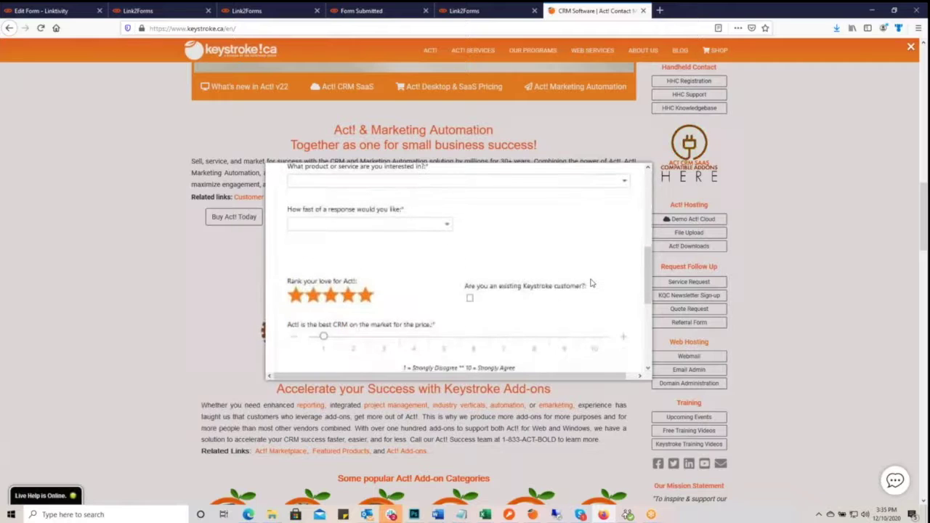
scroll(591, 283, "down", 4)
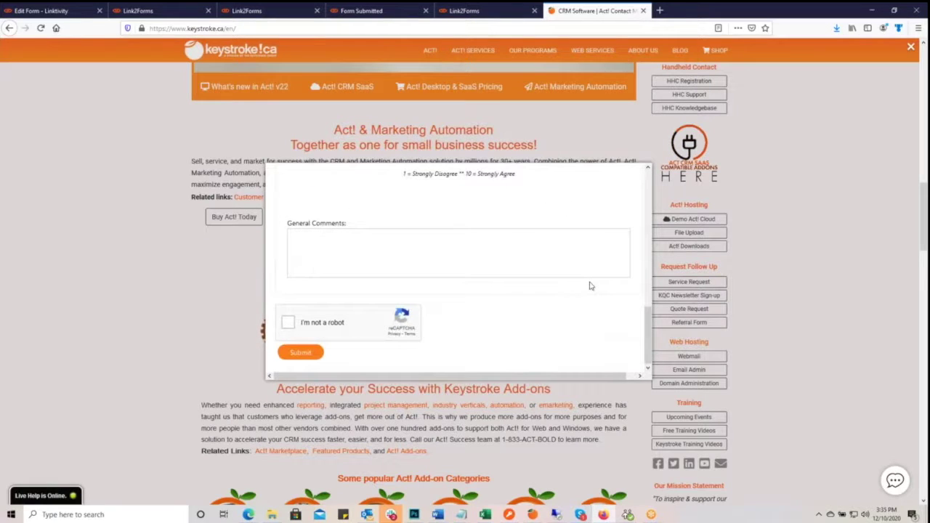
scroll(590, 284, "up", 1)
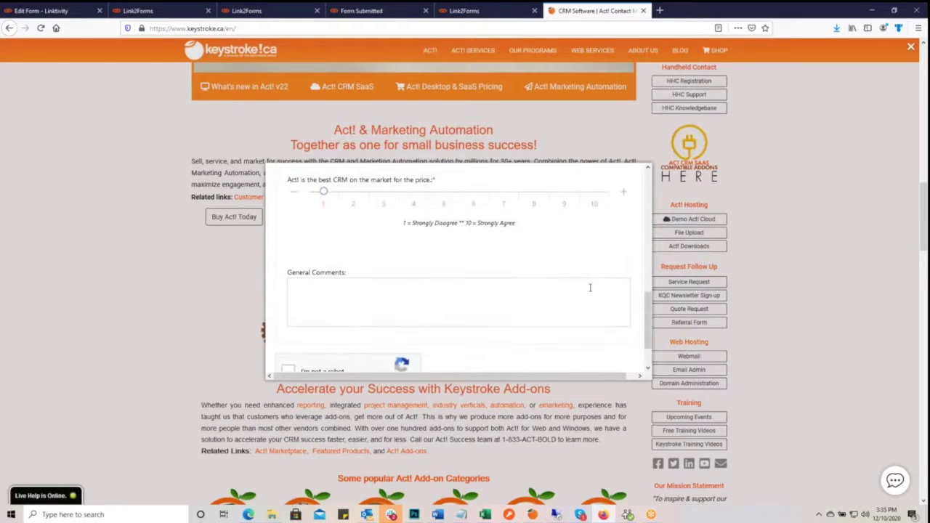
scroll(592, 340, "down", 1)
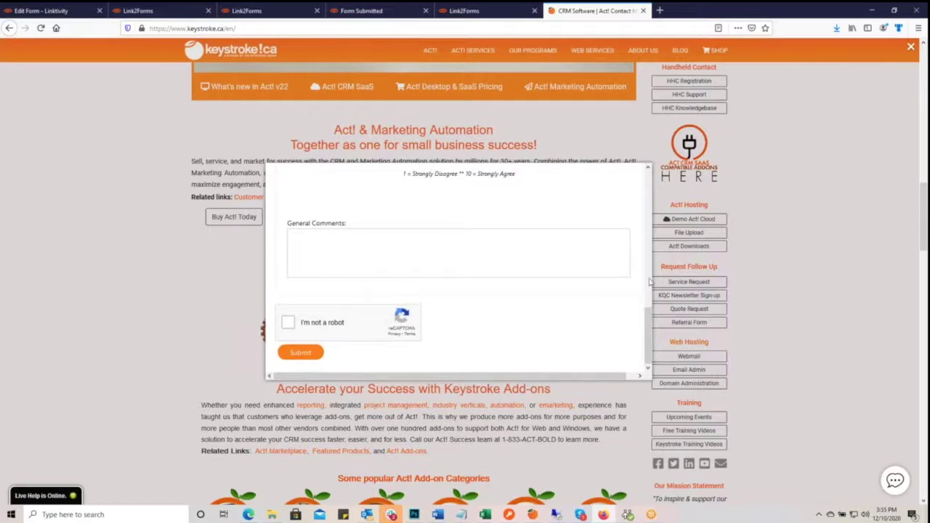
scroll(640, 283, "up", 10)
scroll(639, 283, "down", 8)
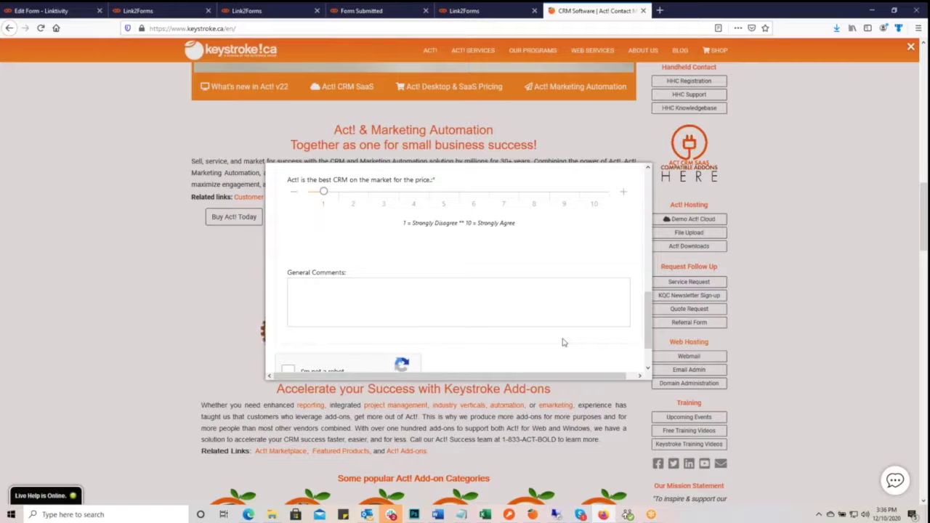
left_click(45, 11)
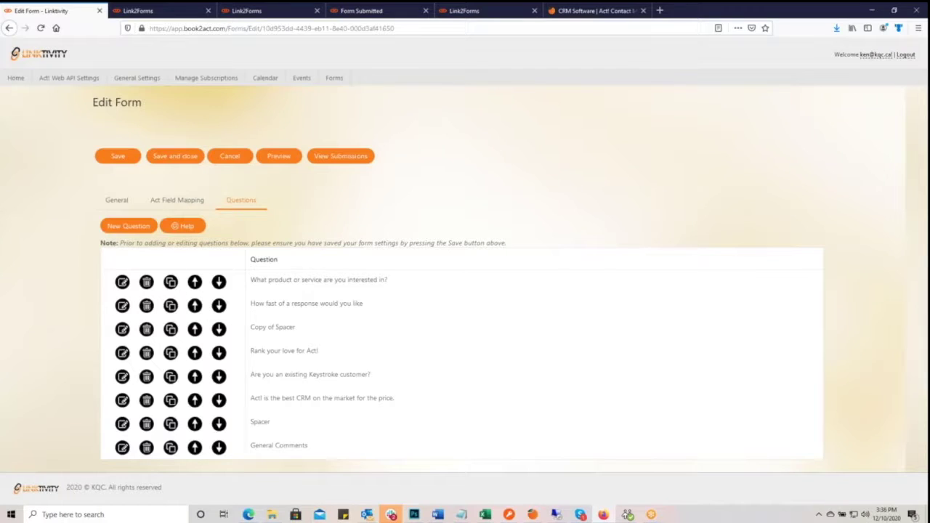
- In the form's general settings, lower the form width from 800 to 783 pixels and save
left_click(116, 201)
scroll(517, 345, "down", 3)
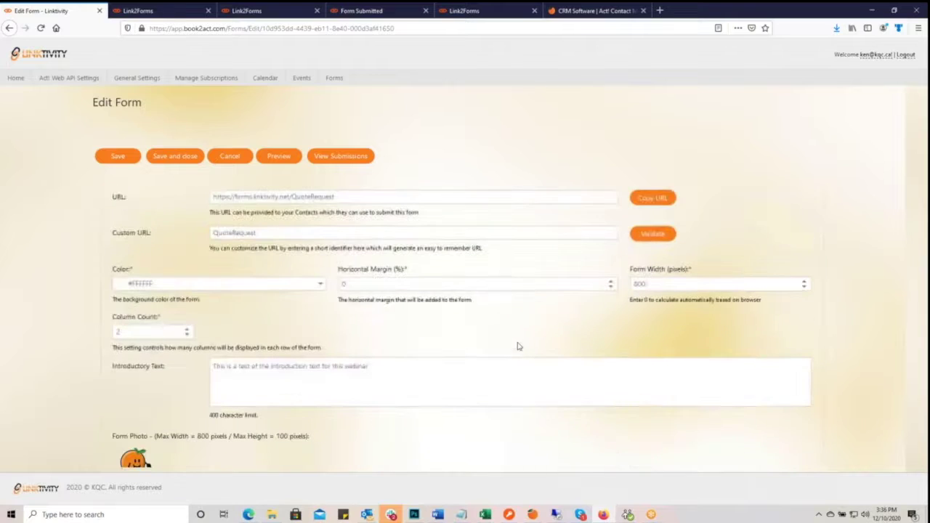
left_click(805, 288)
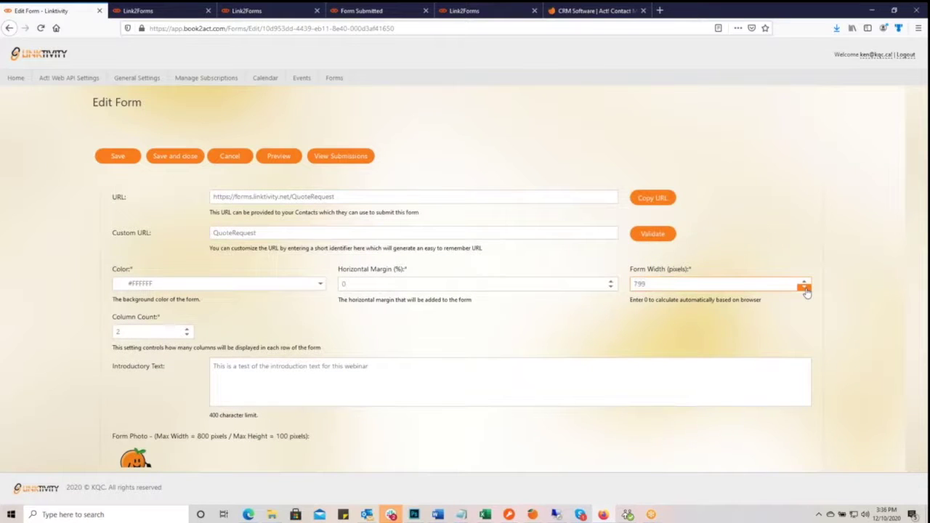
left_click(805, 289)
left_click(805, 289)
left_click(805, 289)
left_click(804, 289)
left_click(118, 157)
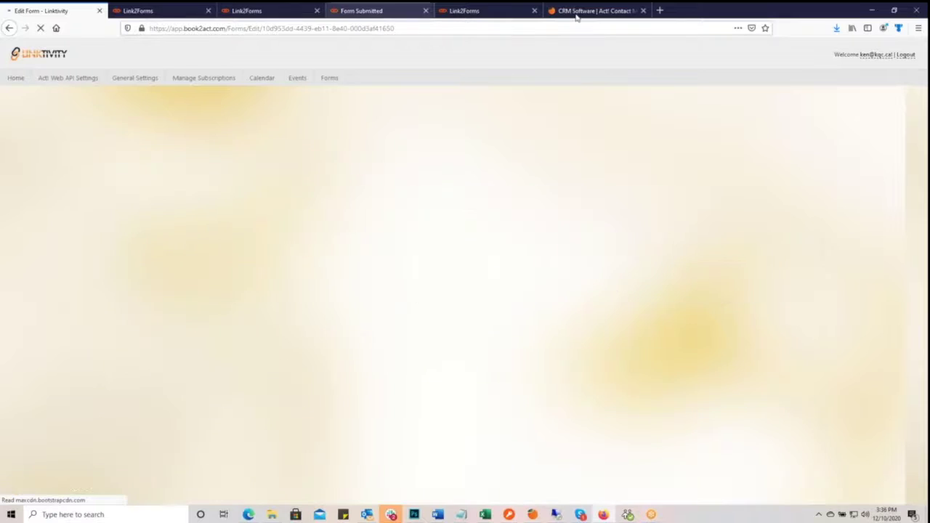
- Back on the Keystroke home page, dismiss the old survey popup and reload the page
left_click(578, 11)
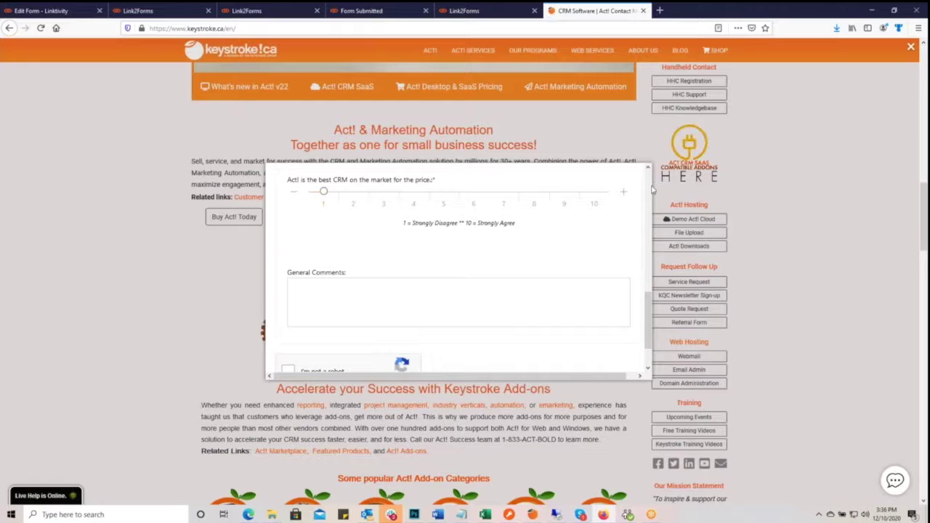
left_click(826, 187)
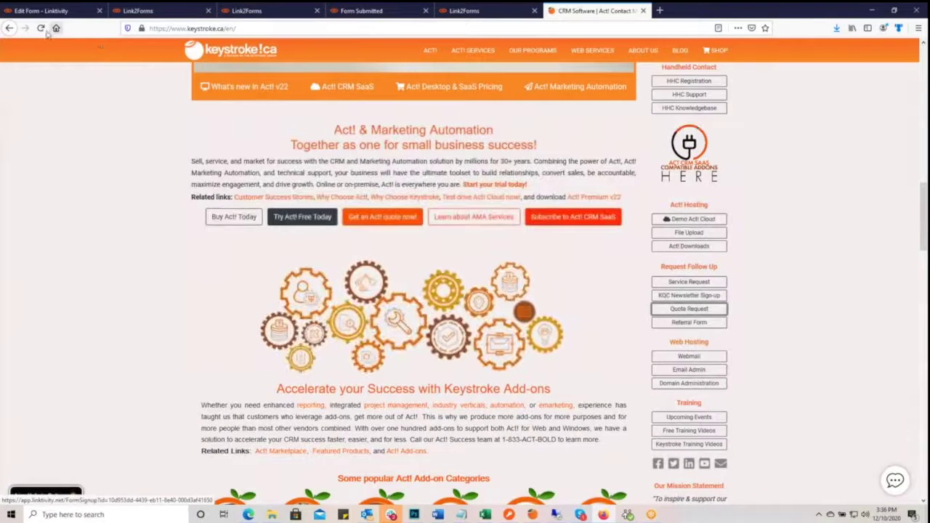
left_click(56, 28)
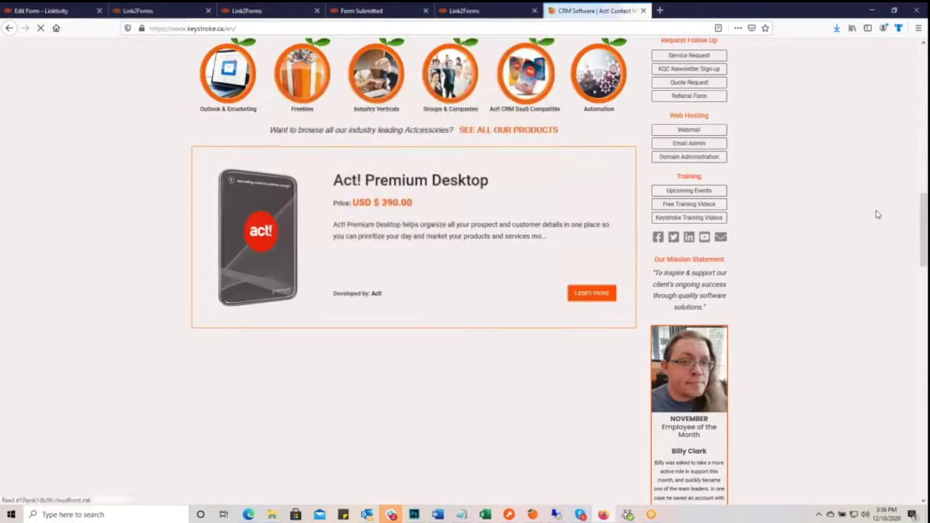
scroll(802, 157, "up", 5)
- Scroll through the refreshed Quote Request popup, close it, and return to the Linktivity editor
left_click(691, 263)
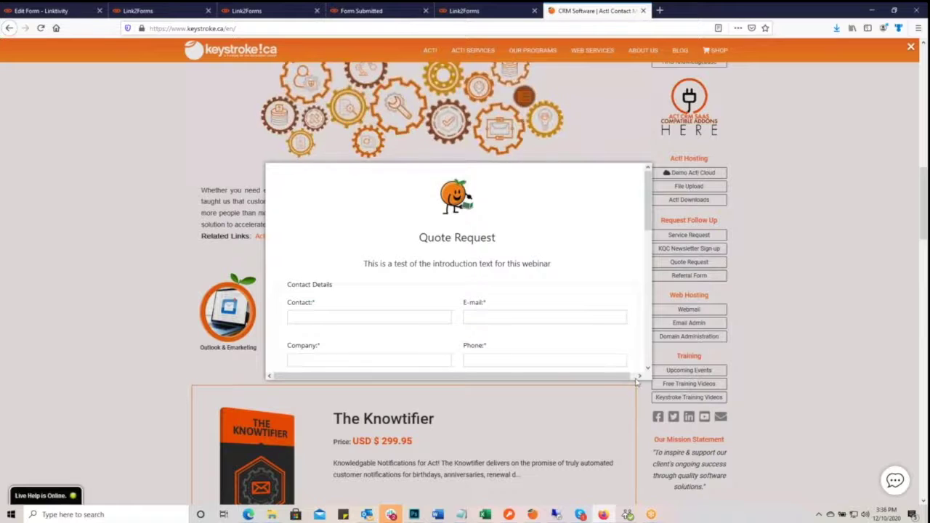
scroll(607, 332, "down", 5)
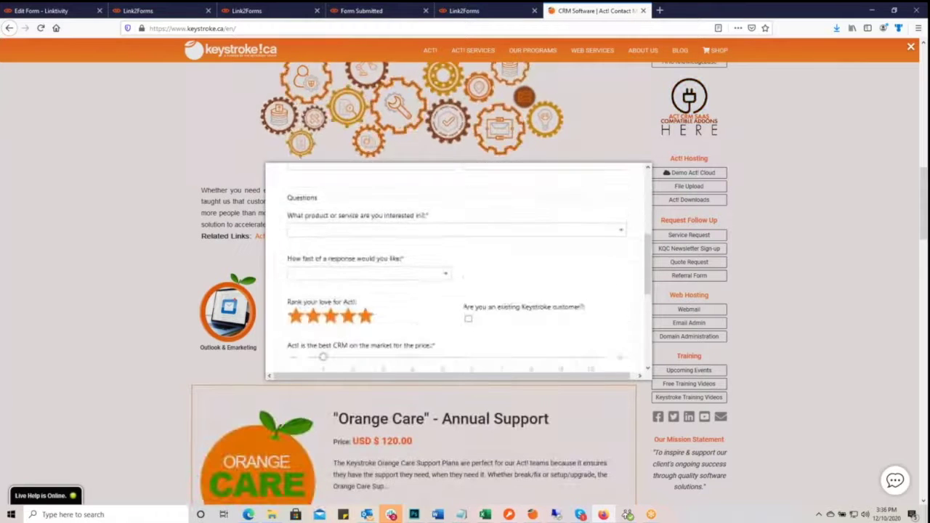
scroll(606, 332, "up", 1)
scroll(607, 333, "down", 4)
scroll(607, 332, "up", 6)
scroll(607, 332, "up", 3)
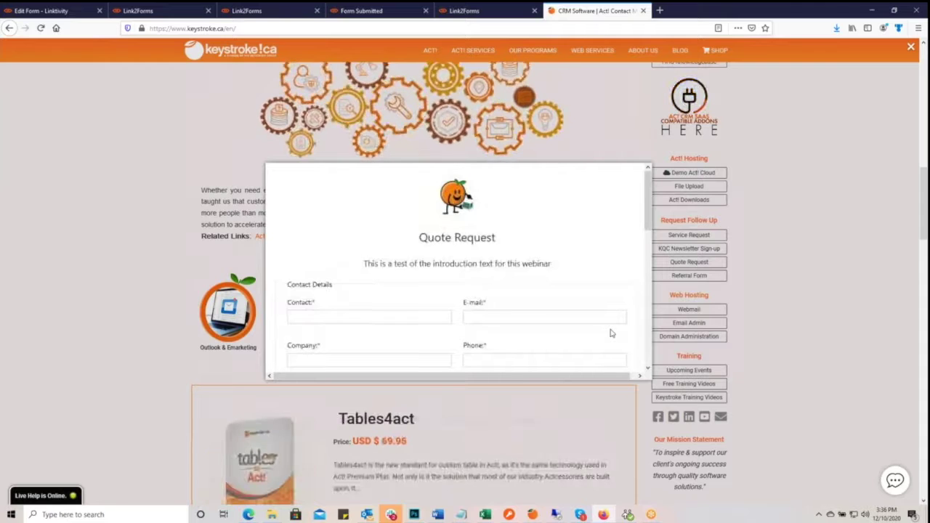
left_click(875, 296)
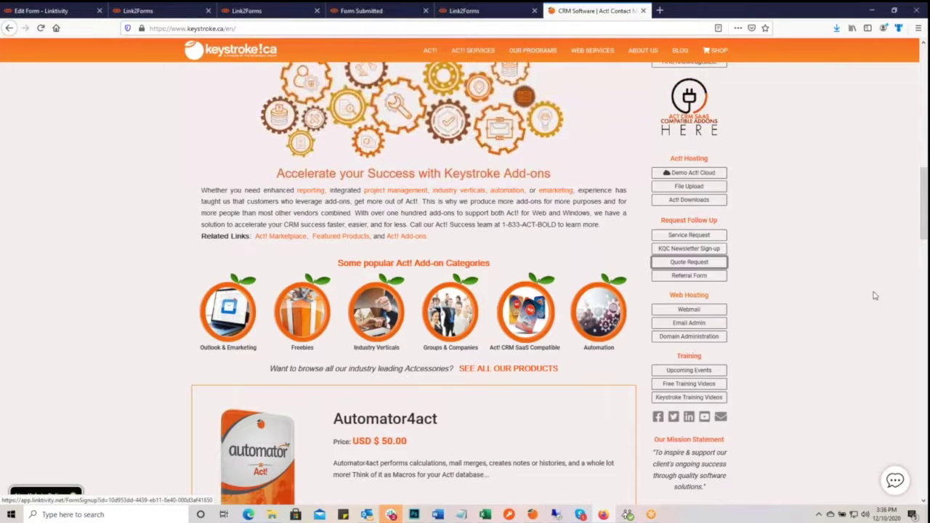
left_click(29, 12)
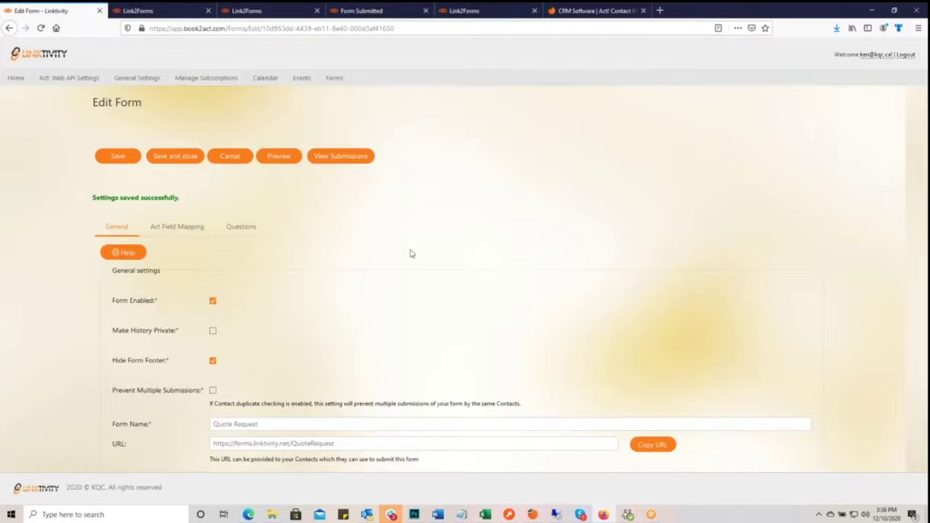
- Save and close the Quote Request form, then open Keystroke KOPA Nominations and review its questions
left_click(175, 156)
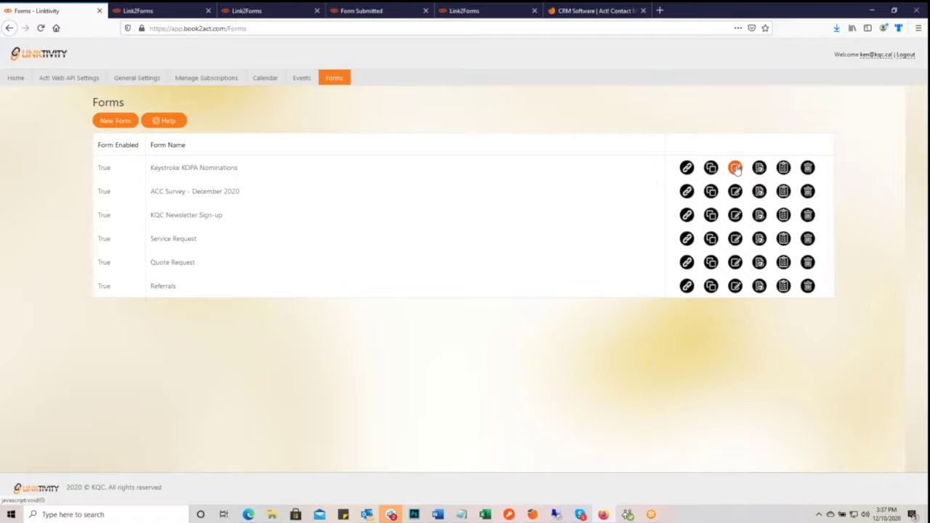
left_click(735, 168)
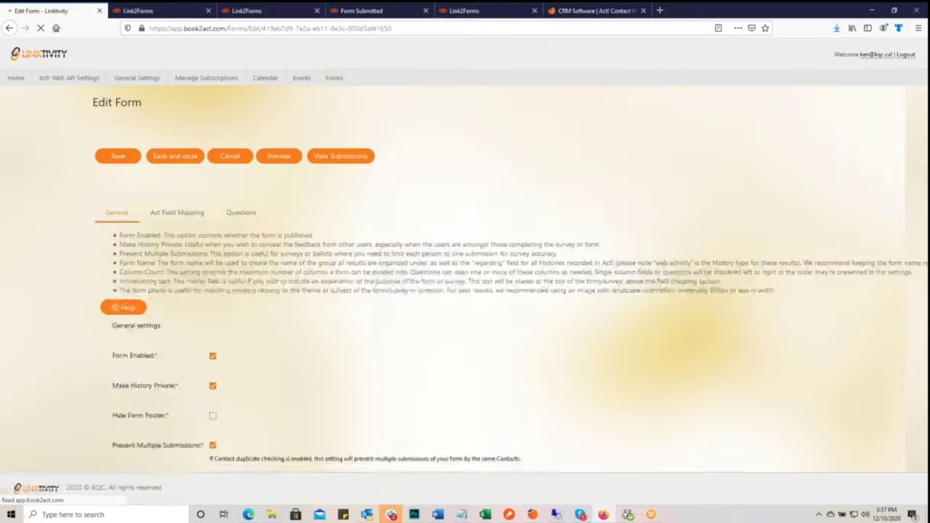
scroll(442, 314, "down", 5)
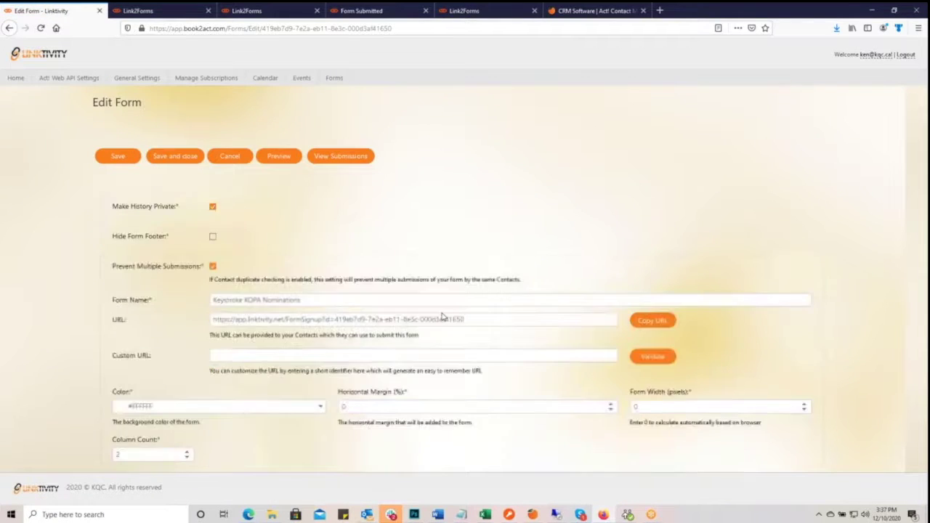
scroll(439, 315, "up", 5)
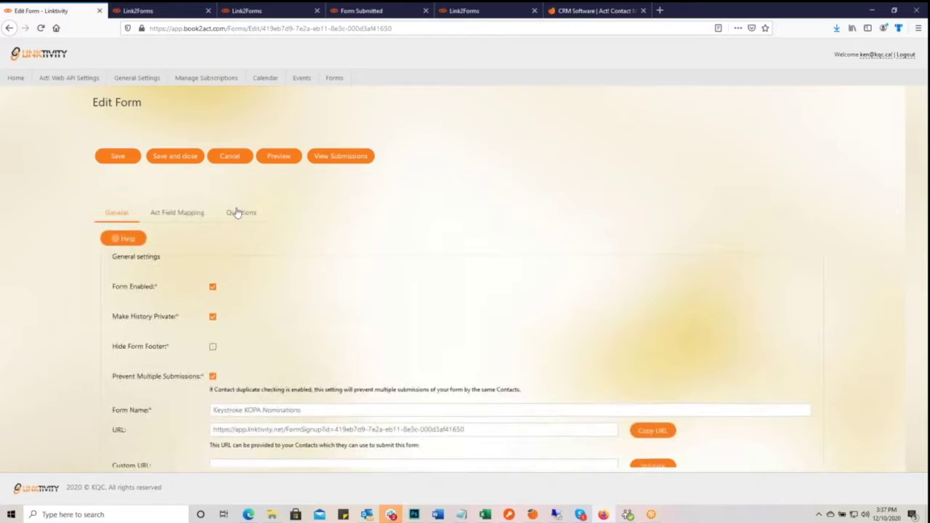
left_click(241, 213)
scroll(399, 259, "down", 1)
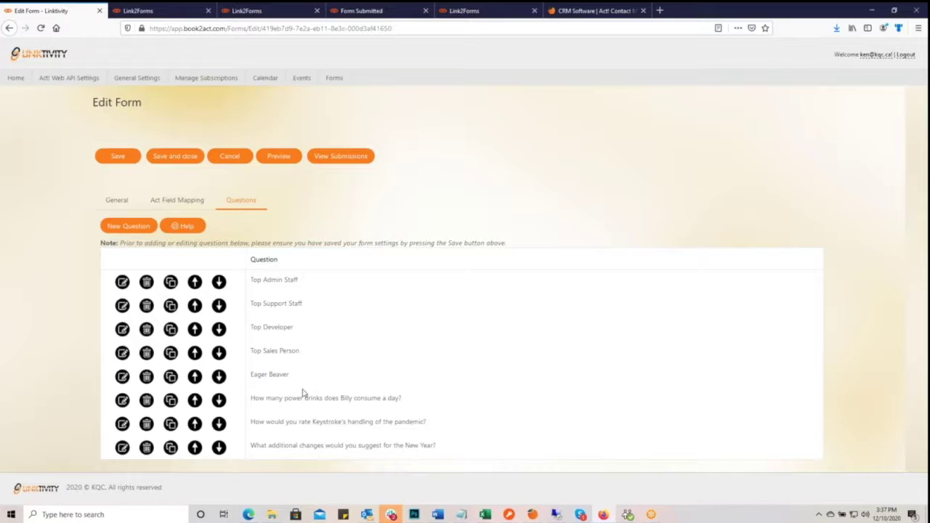
scroll(386, 301, "up", 1)
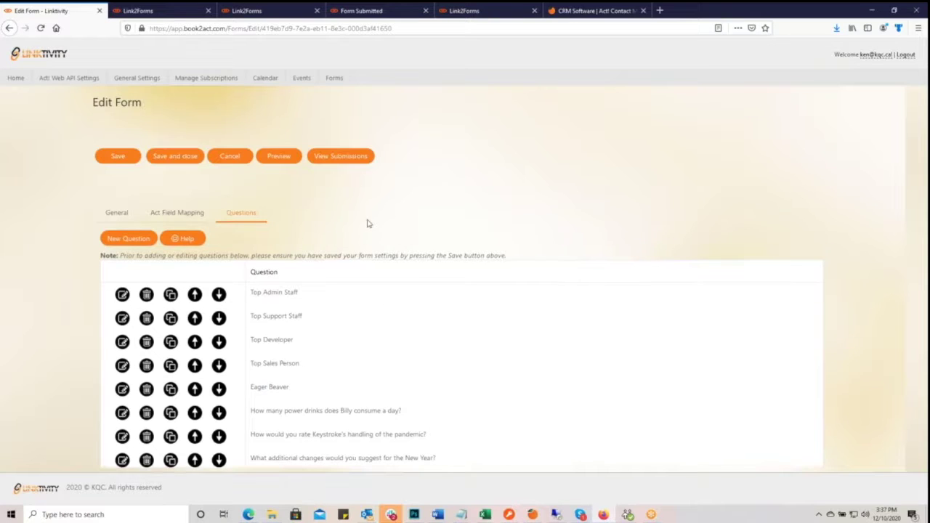
- Preview the KOPA Nominations form, then open its submissions report
left_click(282, 156)
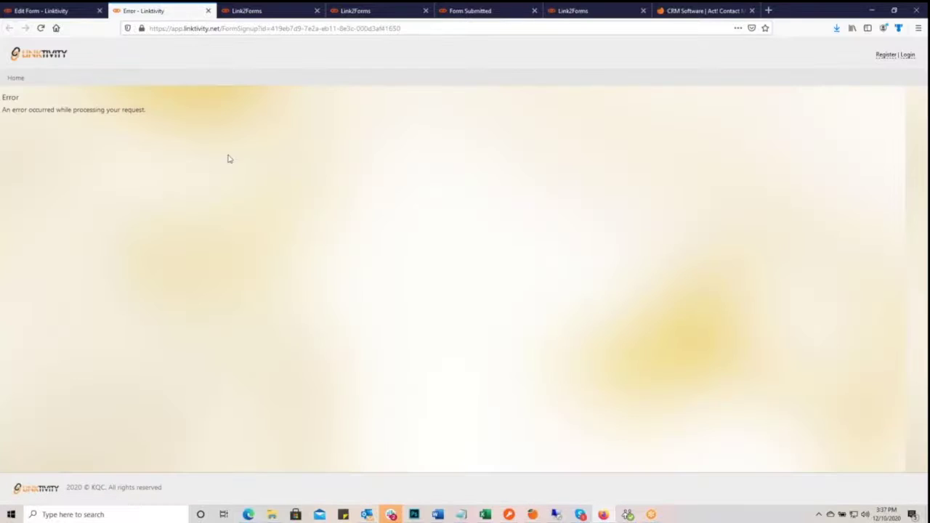
left_click(21, 12)
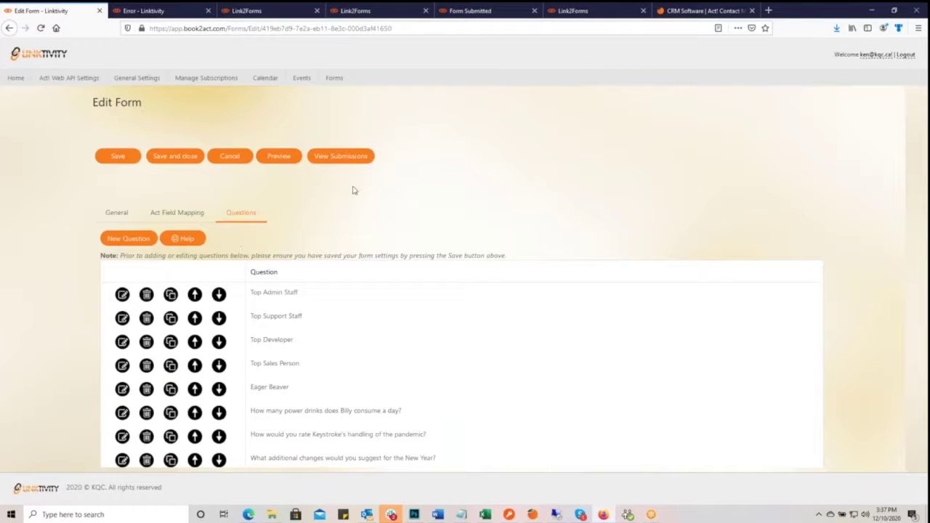
left_click(336, 161)
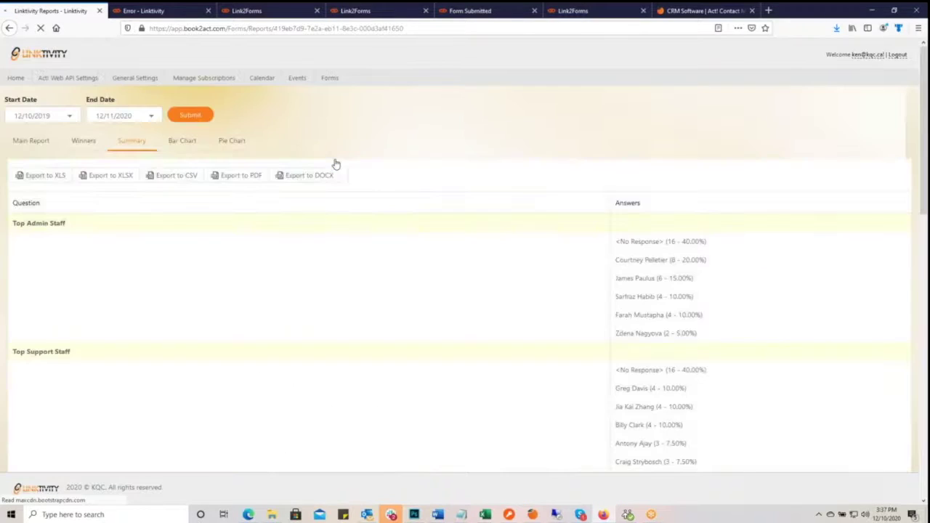
- Open the Main Report table and scroll through each submission's country, date and answers
left_click(32, 141)
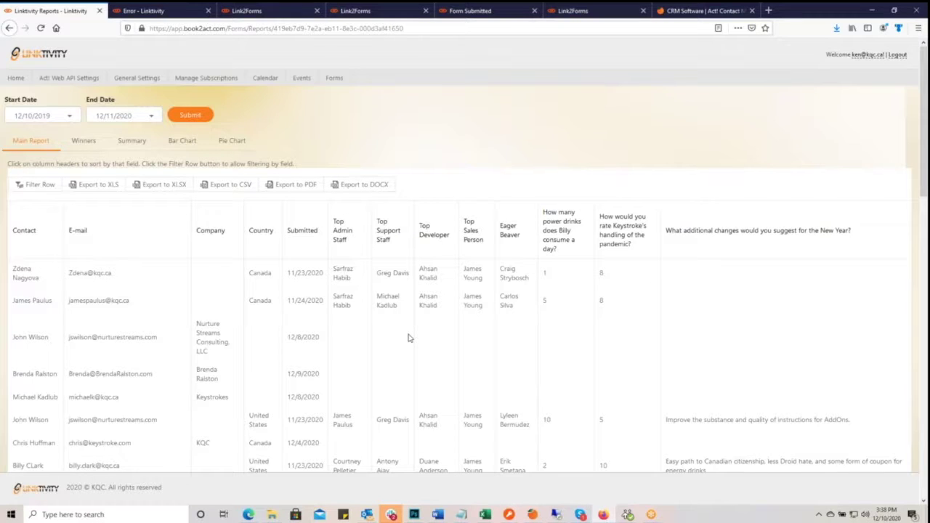
scroll(414, 334, "down", 5)
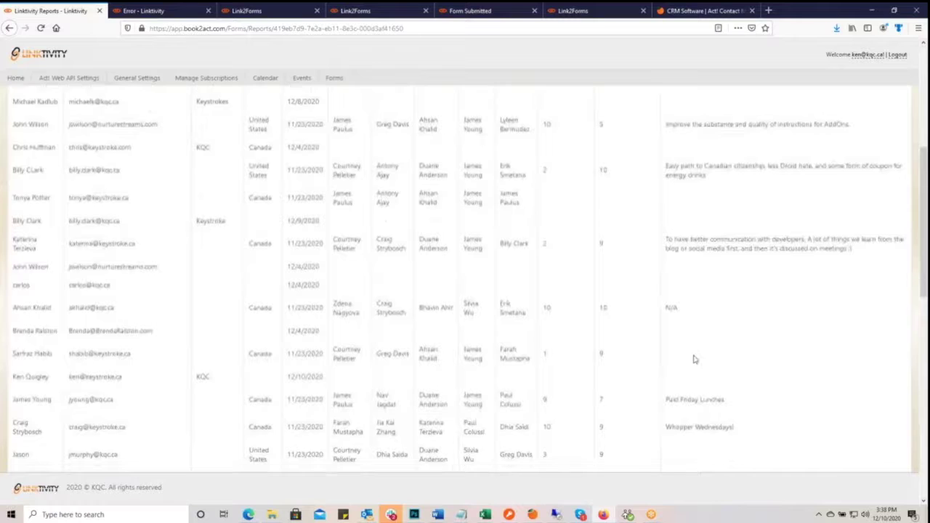
scroll(694, 359, "down", 12)
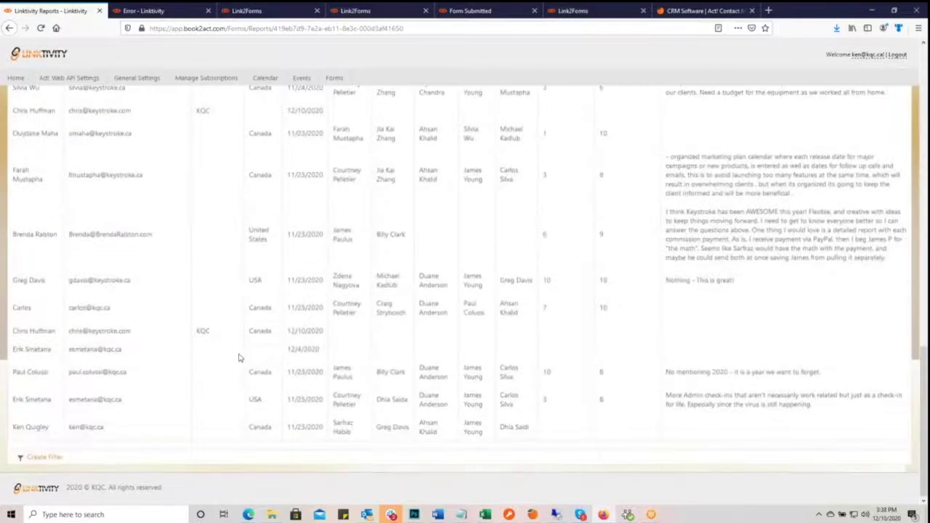
scroll(240, 354, "up", 17)
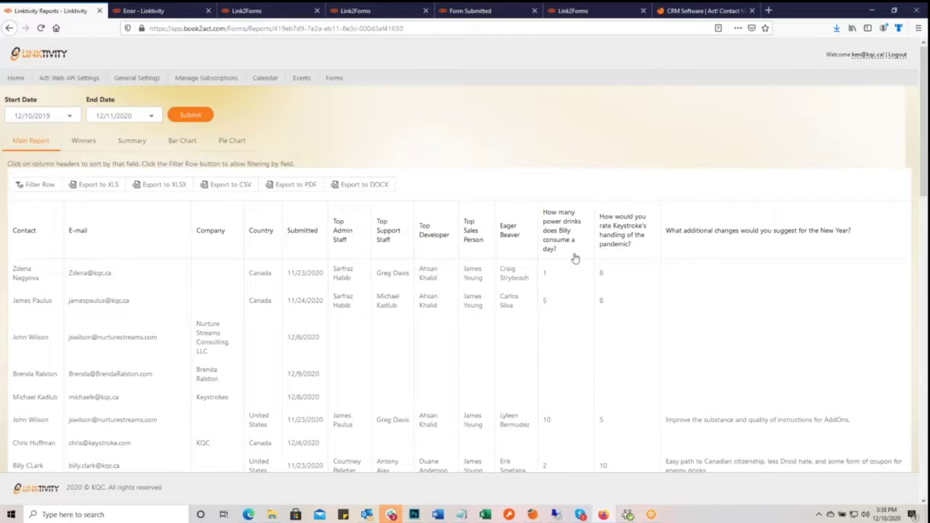
- Filter the power-drinks column to answers of 10, then switch to the Winners summary
left_click(31, 188)
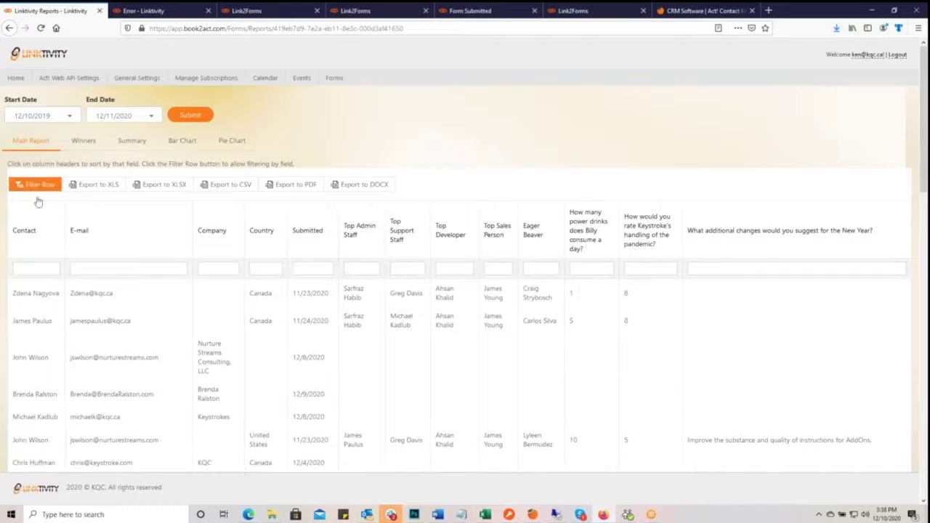
left_click(586, 270)
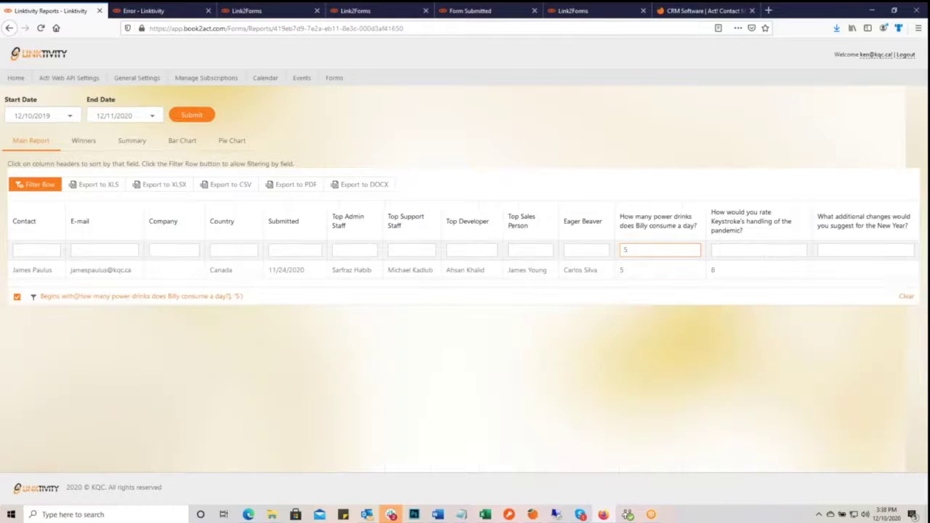
left_click_drag(628, 249, 614, 257)
type("10")
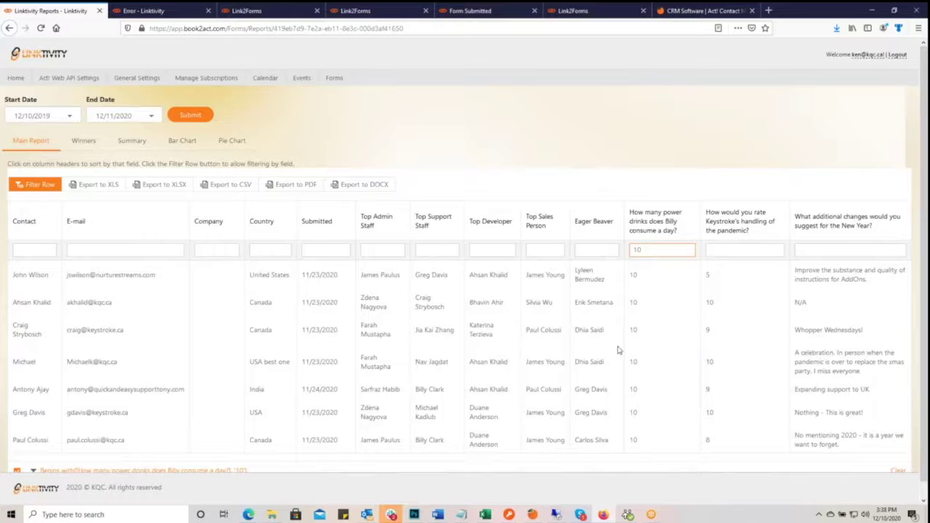
scroll(616, 349, "down", 1)
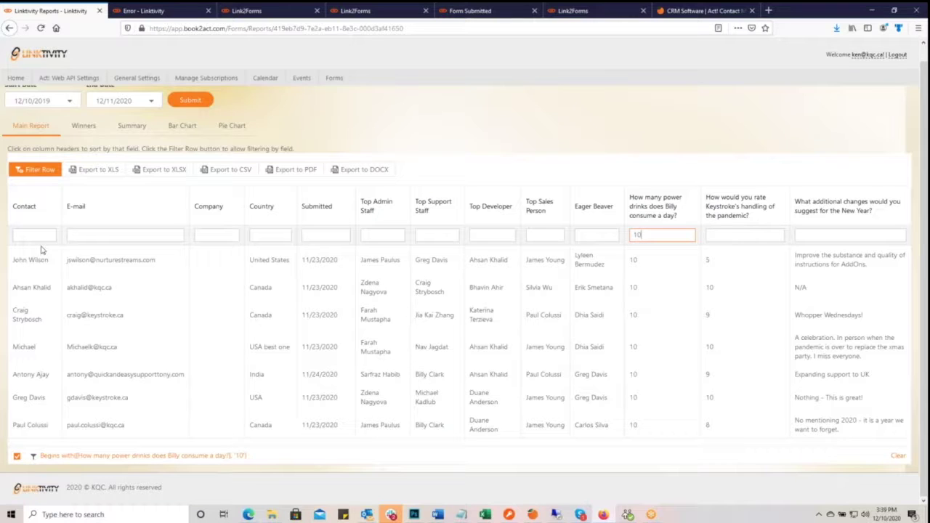
left_click(85, 127)
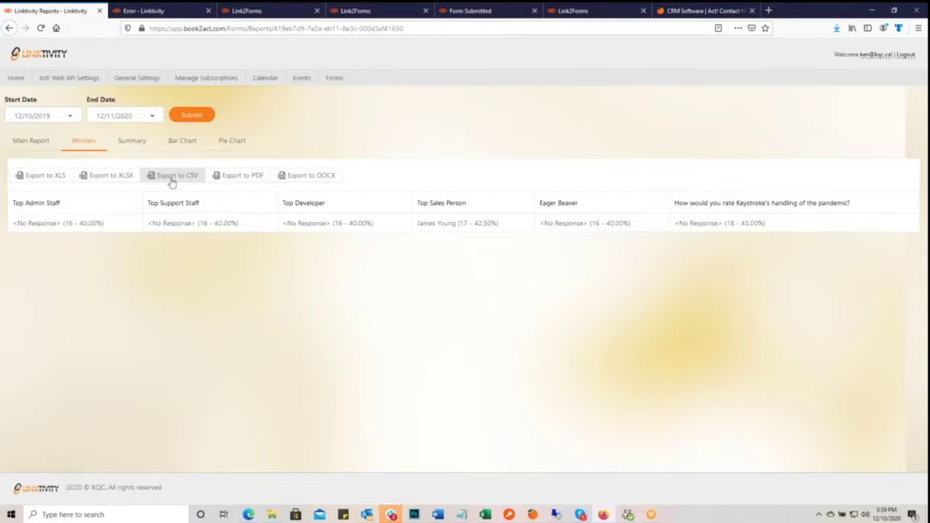
left_click(135, 143)
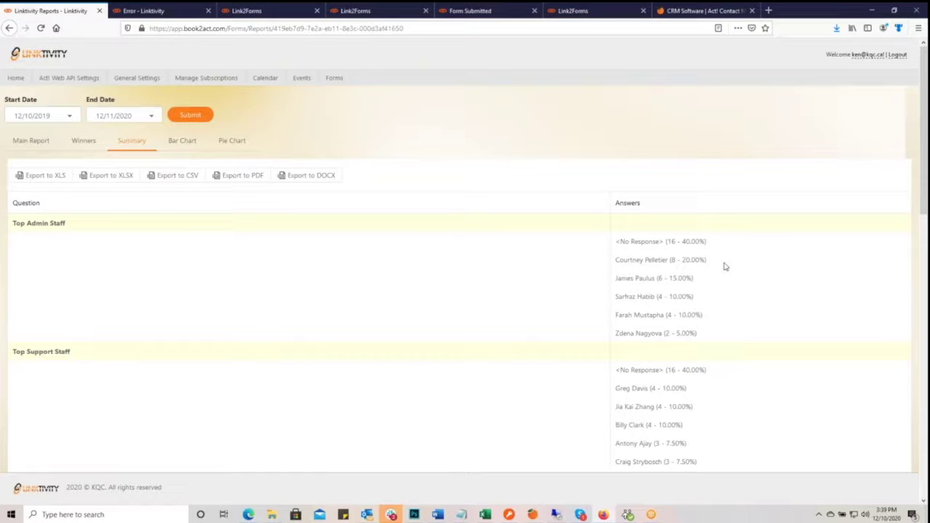
scroll(692, 272, "down", 1)
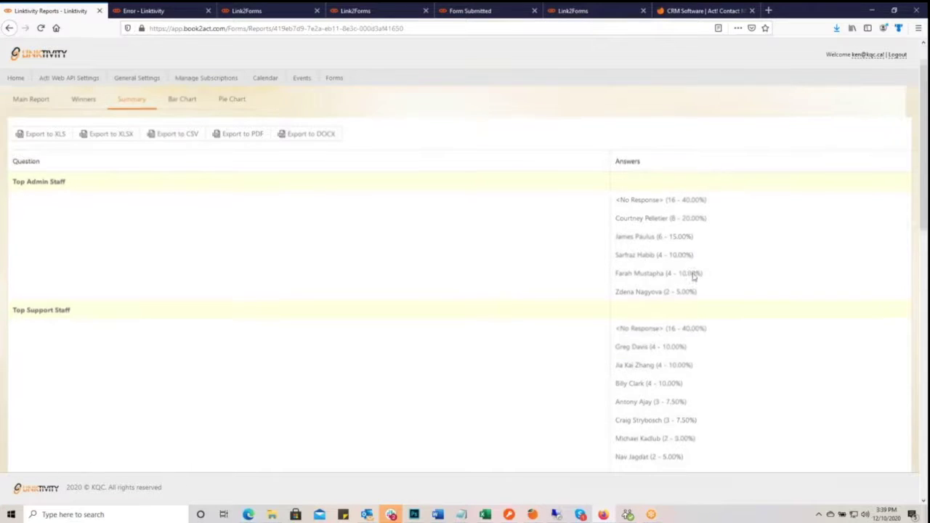
scroll(689, 331, "down", 2)
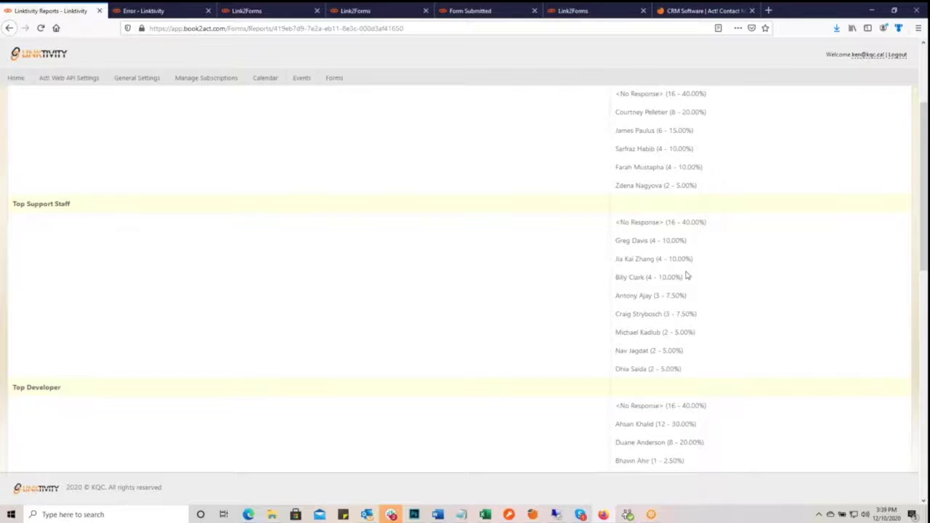
scroll(687, 276, "up", 2)
scroll(689, 337, "down", 9)
scroll(689, 337, "down", 5)
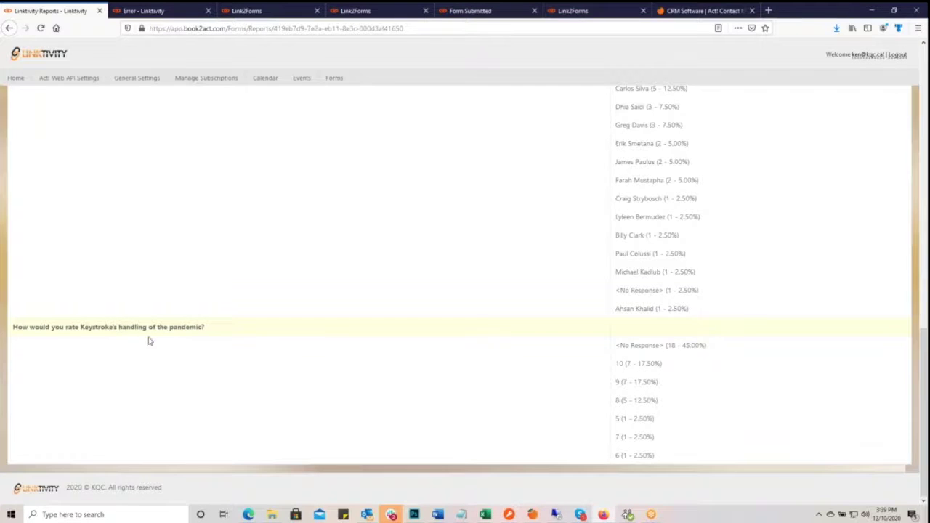
scroll(289, 354, "up", 3)
scroll(288, 354, "up", 10)
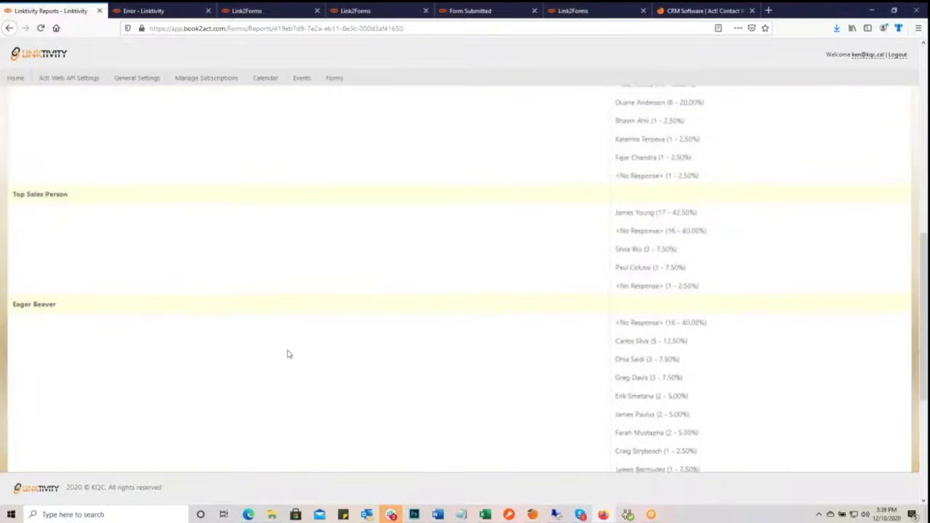
scroll(287, 353, "down", 13)
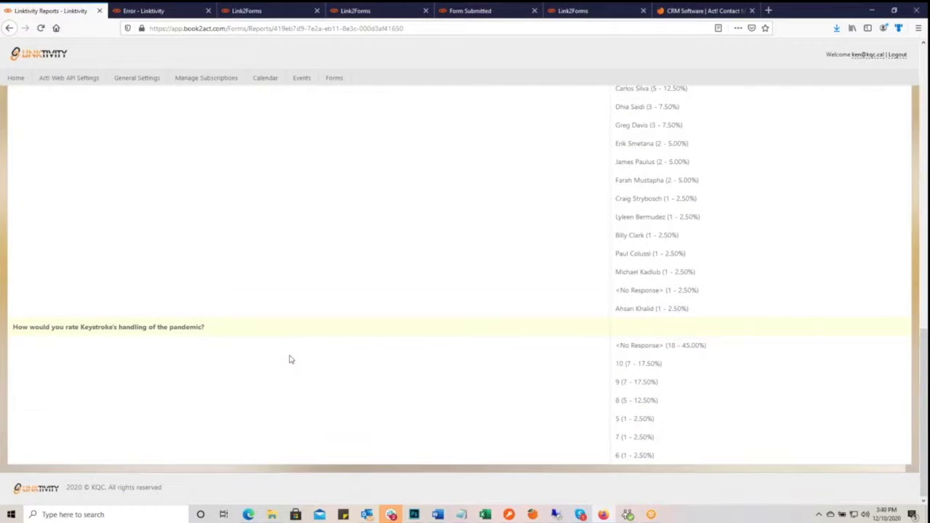
scroll(290, 356, "up", 13)
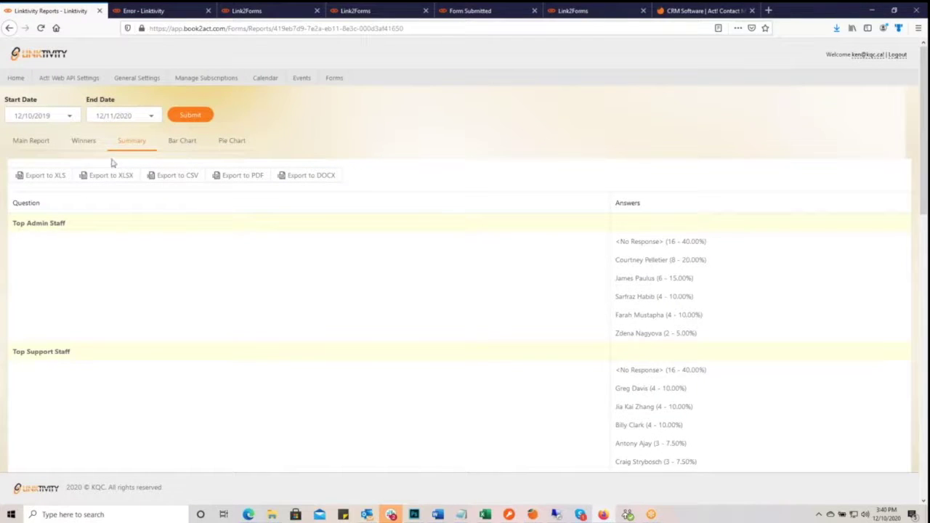
- Switch the report to bar charts and page forward to Top Developer, then back to Top Support Staff
left_click(186, 146)
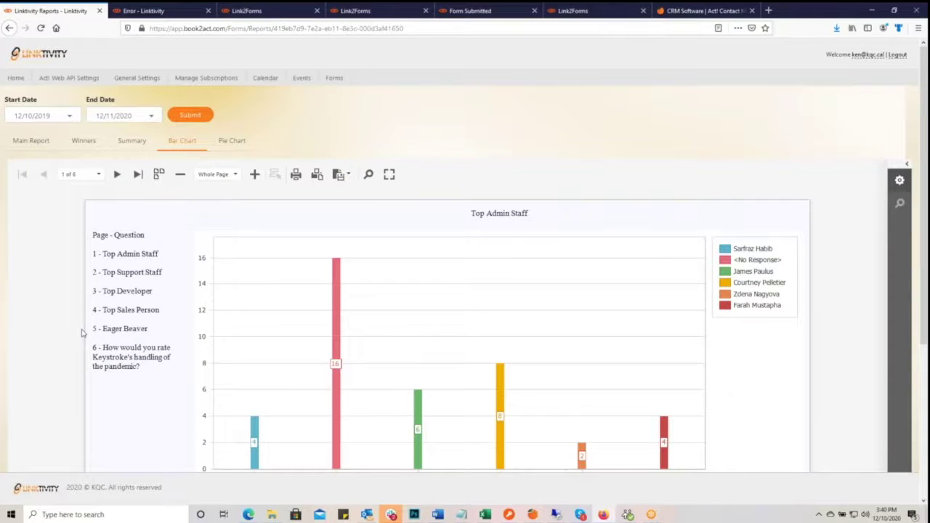
scroll(83, 332, "down", 2)
scroll(82, 332, "up", 2)
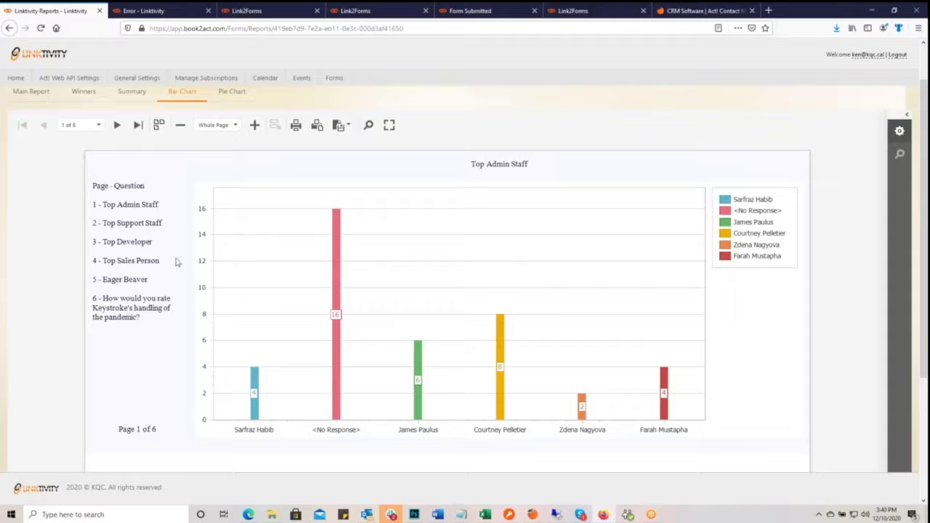
left_click(116, 125)
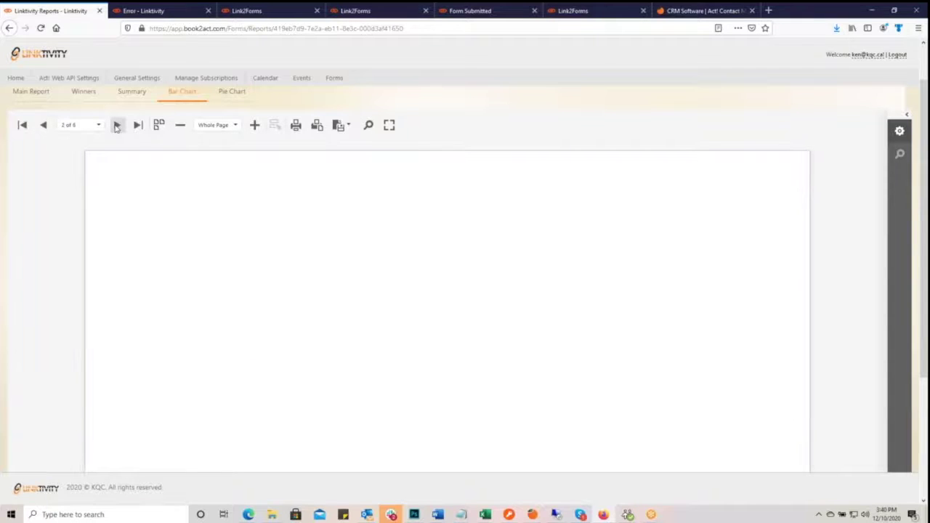
left_click(117, 125)
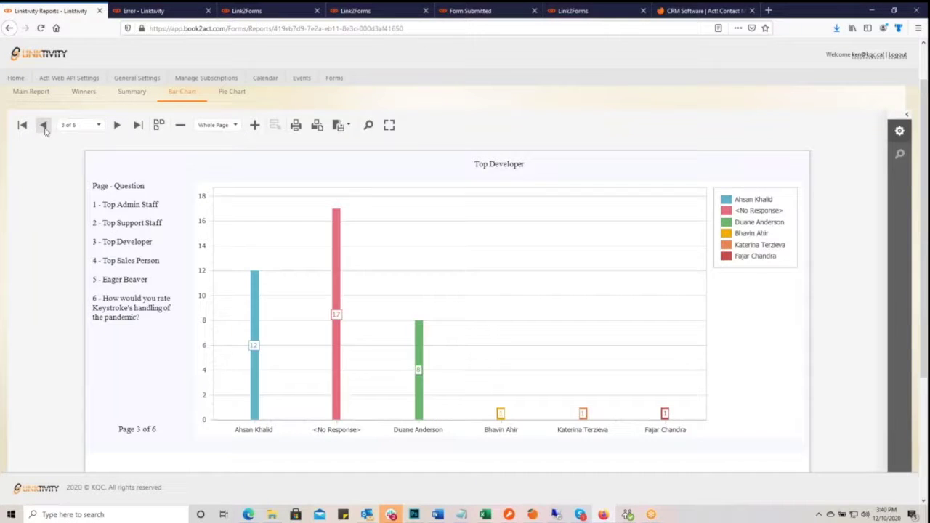
left_click(43, 125)
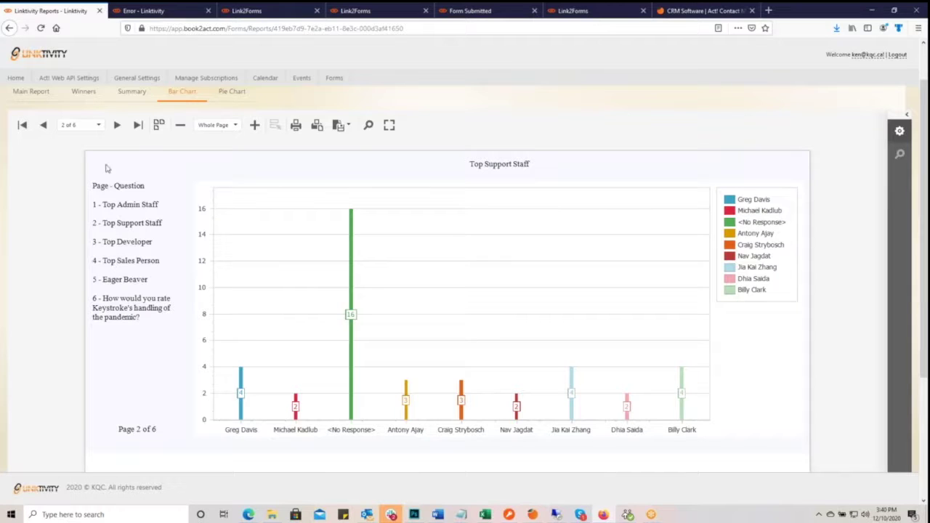
- Use the page list to jump to the Eager Beaver chart, then the pandemic-rating chart on page 6
left_click(100, 127)
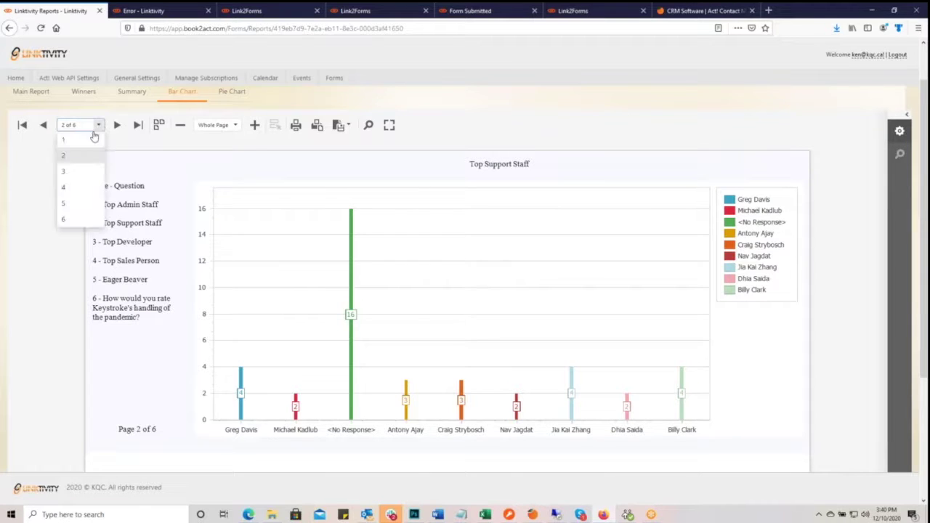
left_click(73, 208)
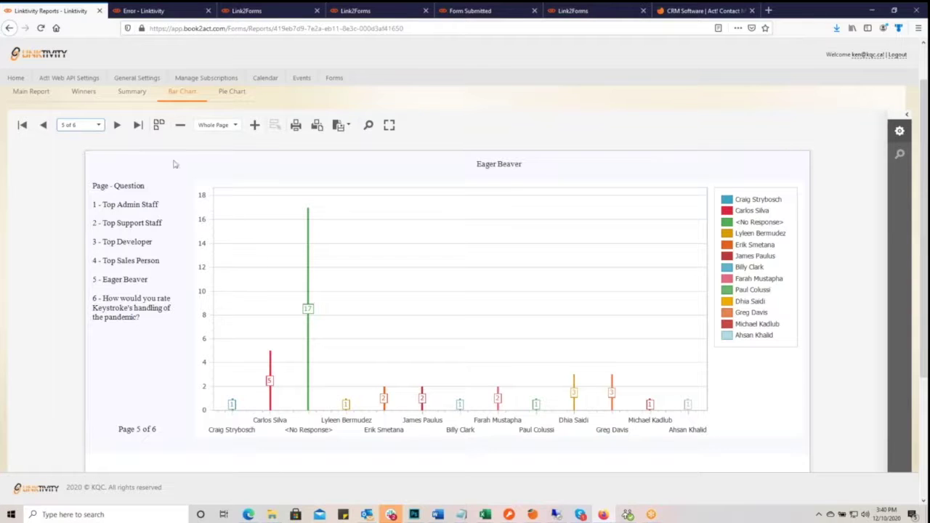
left_click(99, 125)
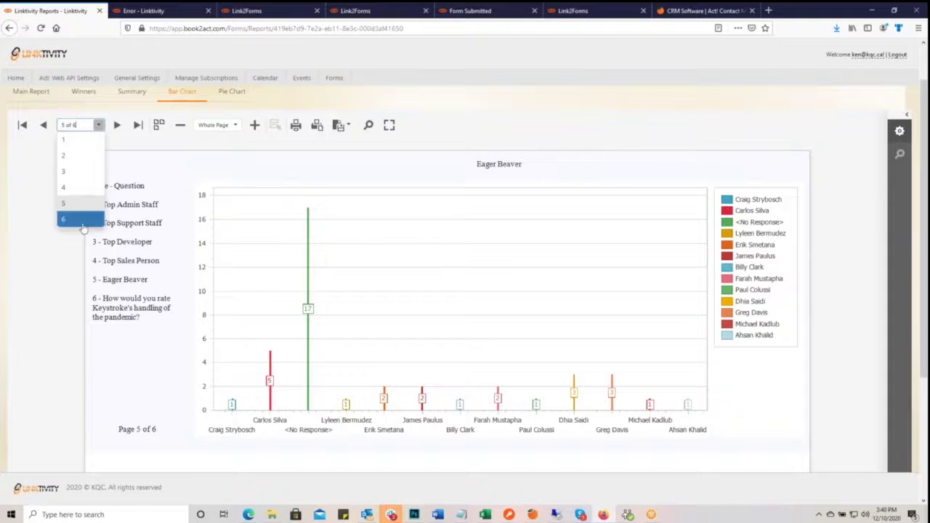
left_click(82, 221)
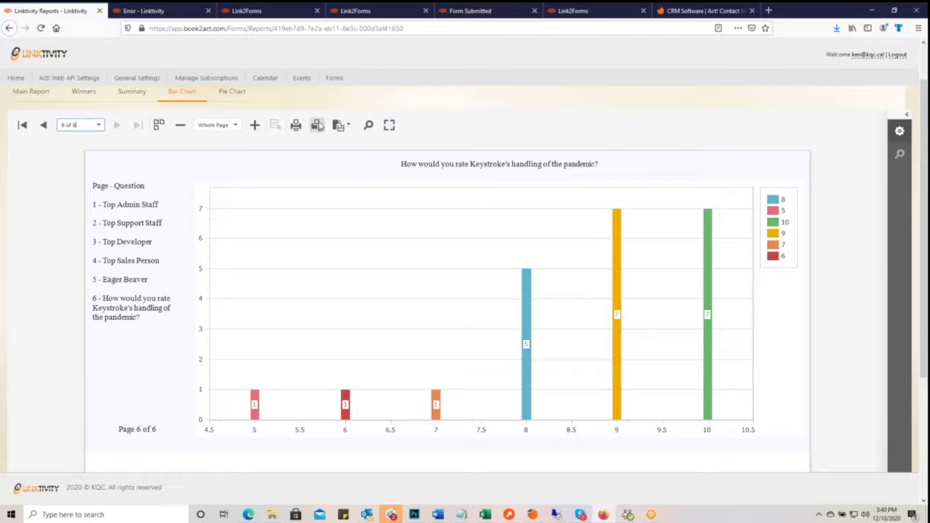
left_click(344, 127)
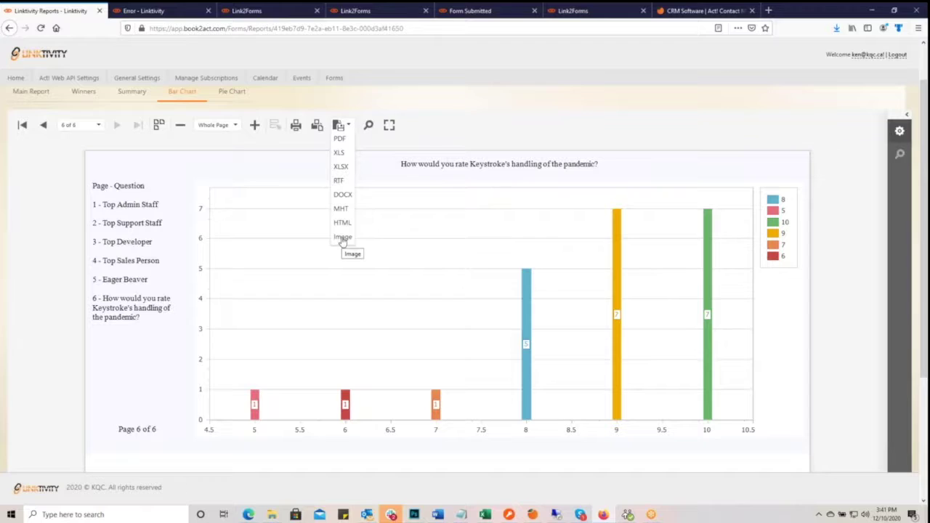
- Export the pandemic-rating chart as image XtraReportBar.png, open it in Photos, then show pie charts
left_click(342, 239)
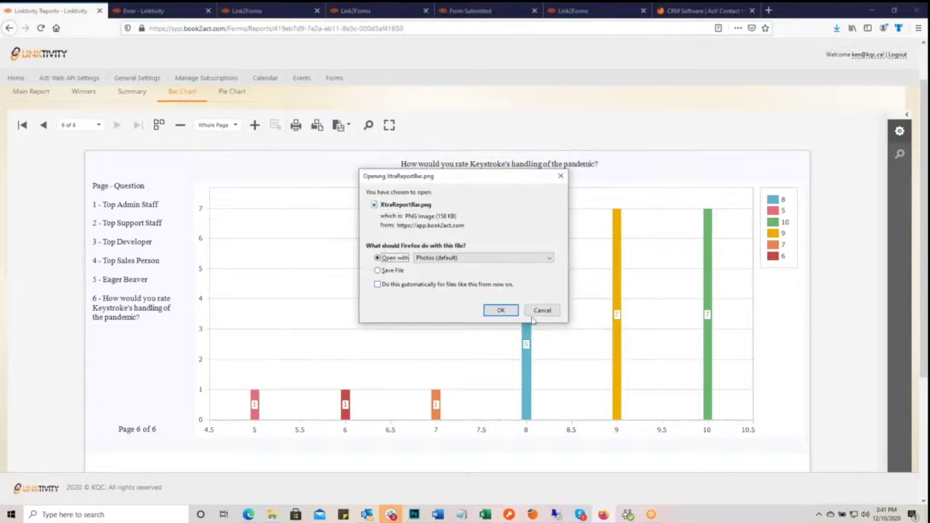
left_click(500, 311)
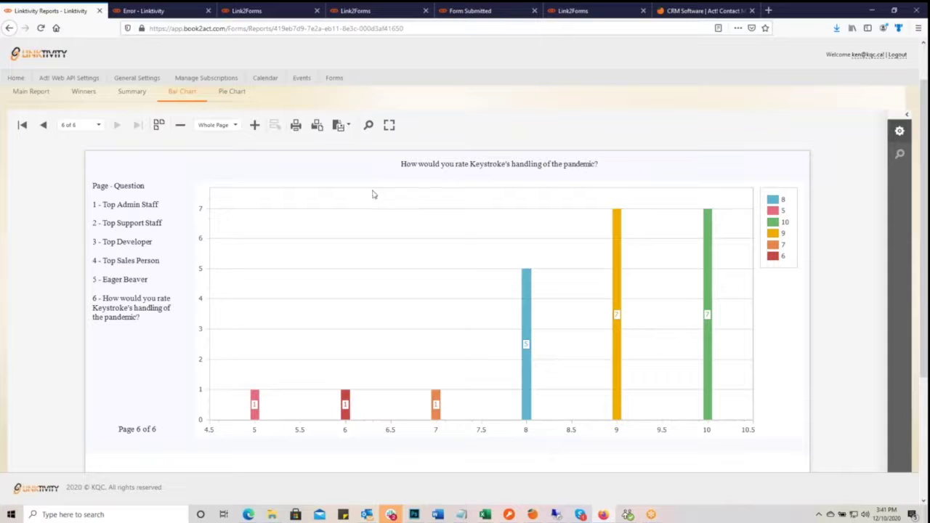
left_click(232, 92)
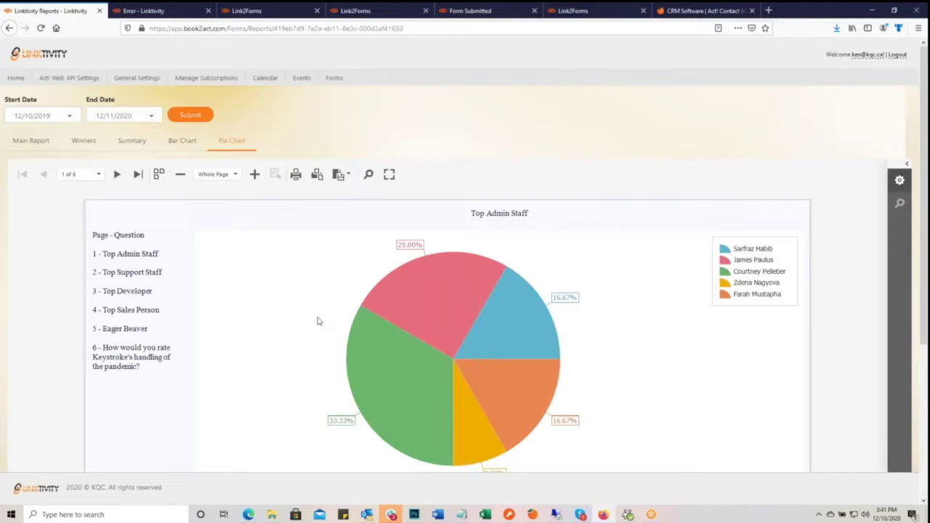
- Open and close the Start Date calendar, then go to the Forms list
left_click(70, 119)
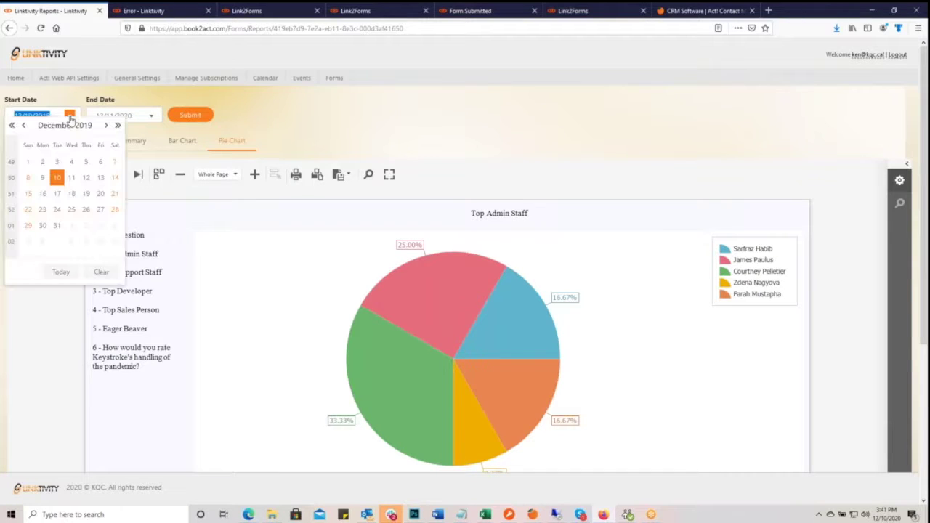
left_click(316, 131)
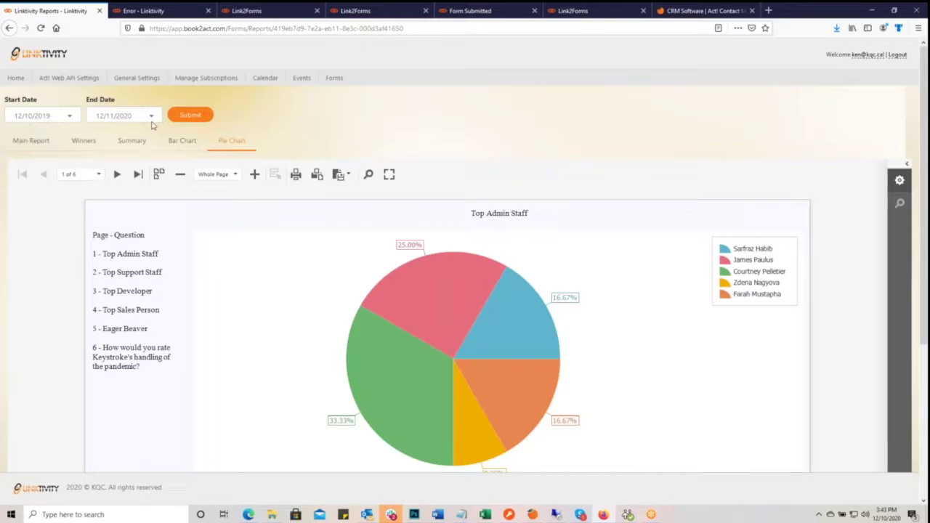
left_click(333, 79)
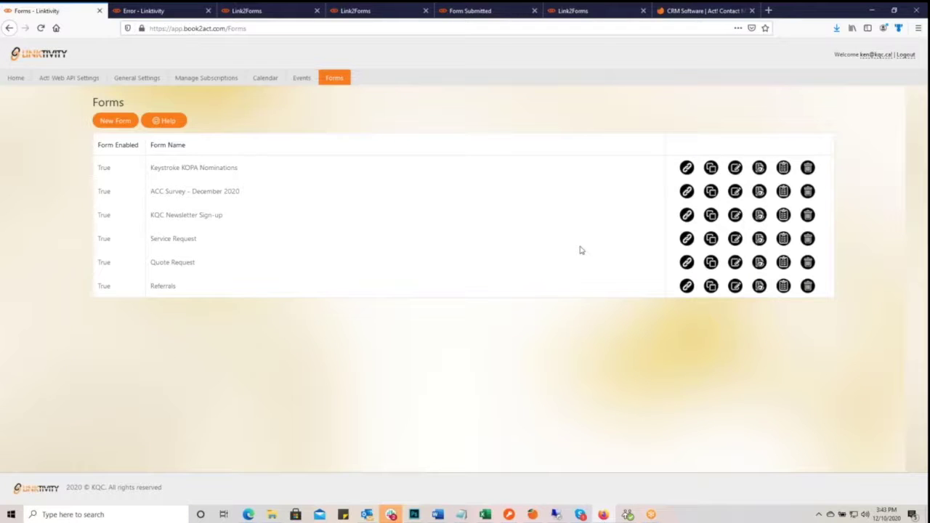
- Maximize the remote Act! session and inspect the three empty Quote Request groups under Linktivity Forms
left_click(555, 514)
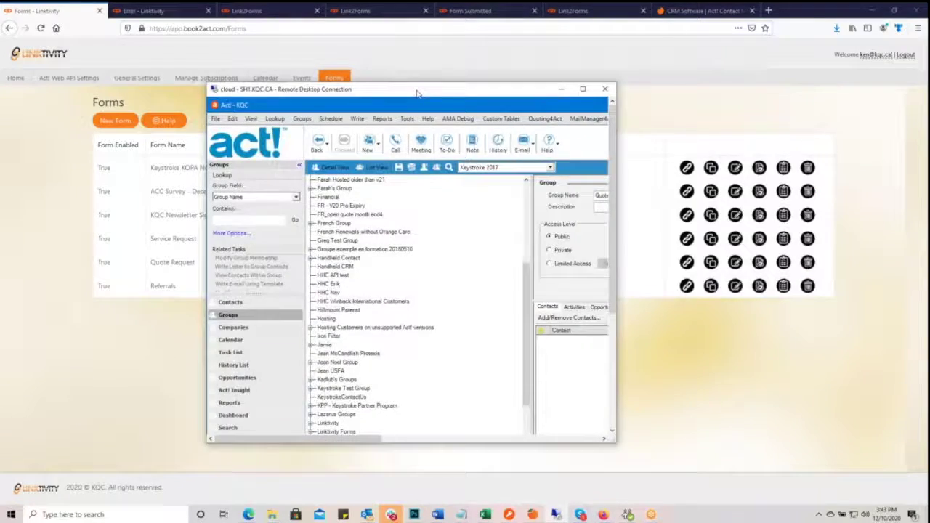
double_click(418, 93)
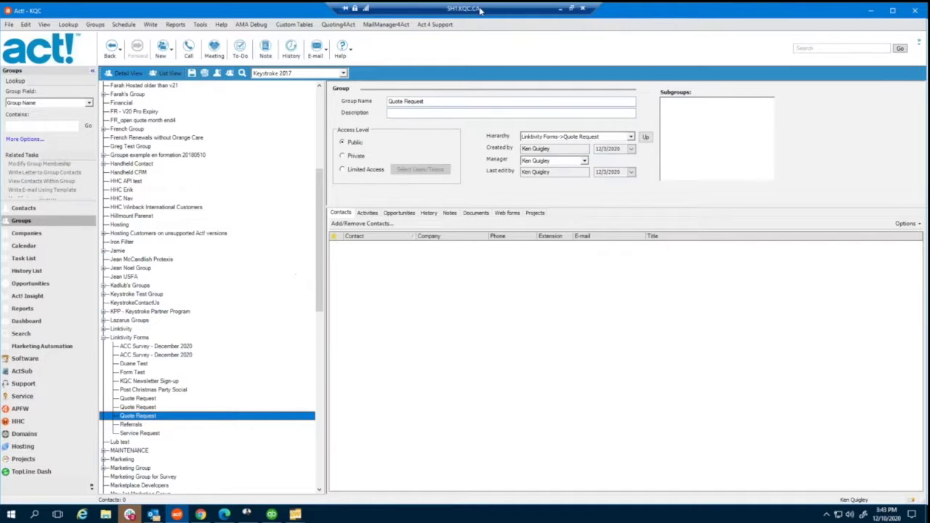
left_click(151, 407)
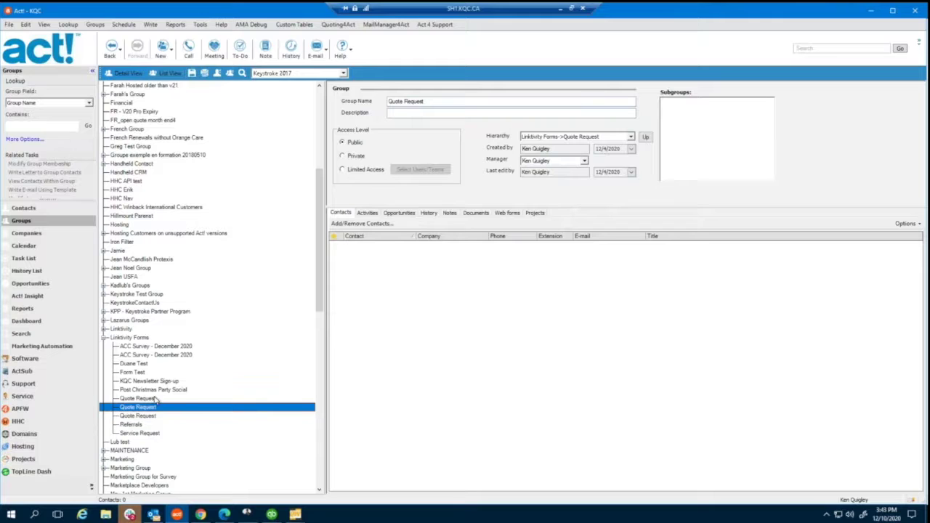
left_click(155, 399)
left_click(153, 417)
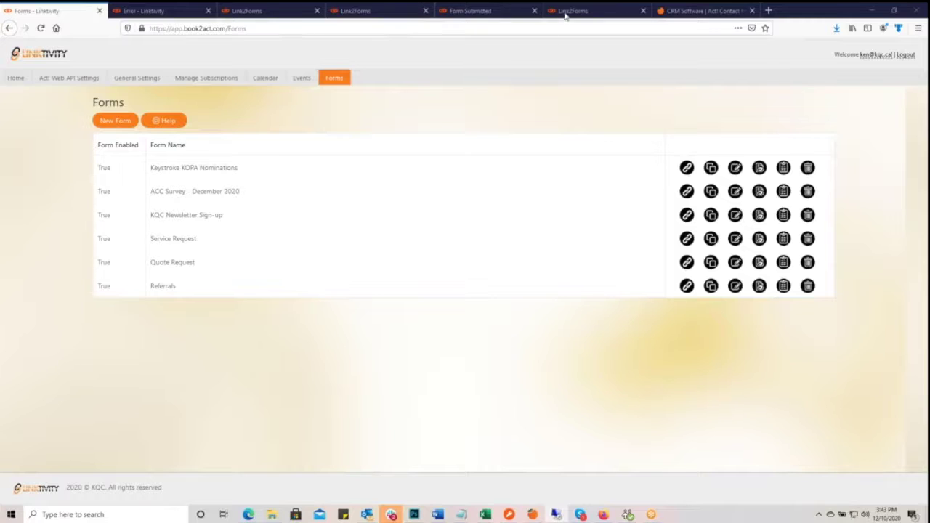
- Switch to the public Quote Request form page and reload it
left_click(372, 13)
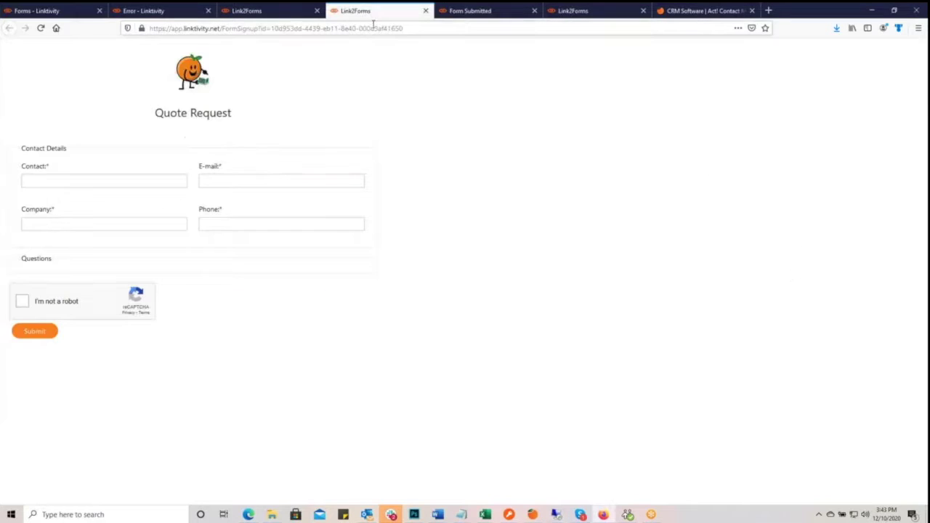
left_click(374, 27)
left_click(695, 371)
key("F5")
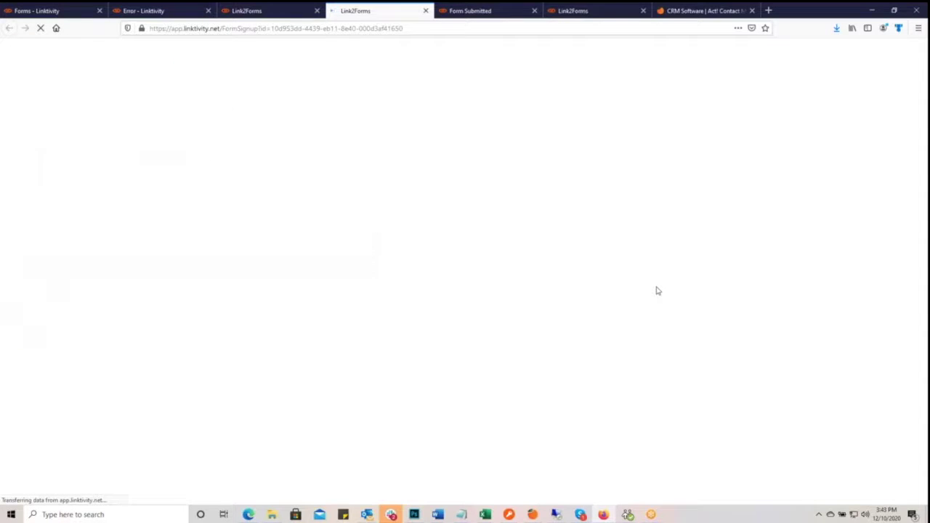
- Enter the contact's full name, e-mail address, company KQC and phone number
left_click(73, 193)
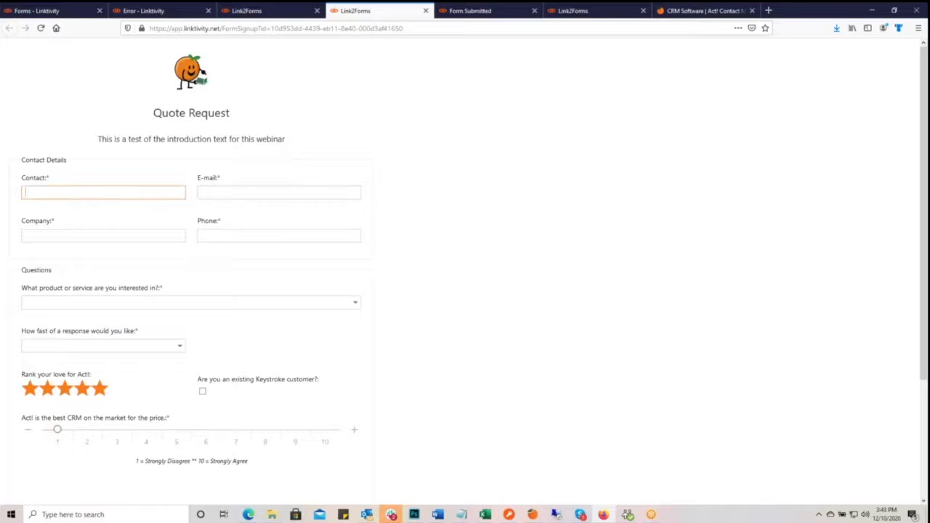
key("Tab")
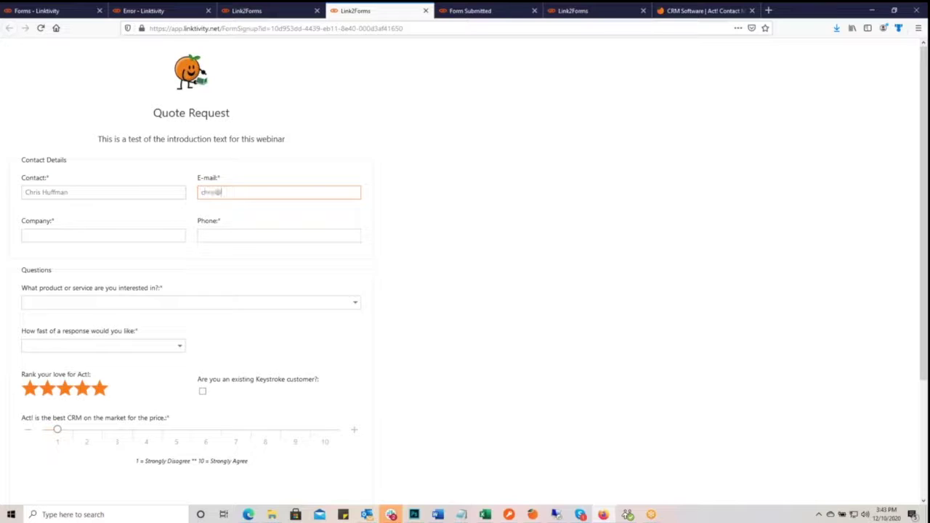
key("Tab")
type("keys")
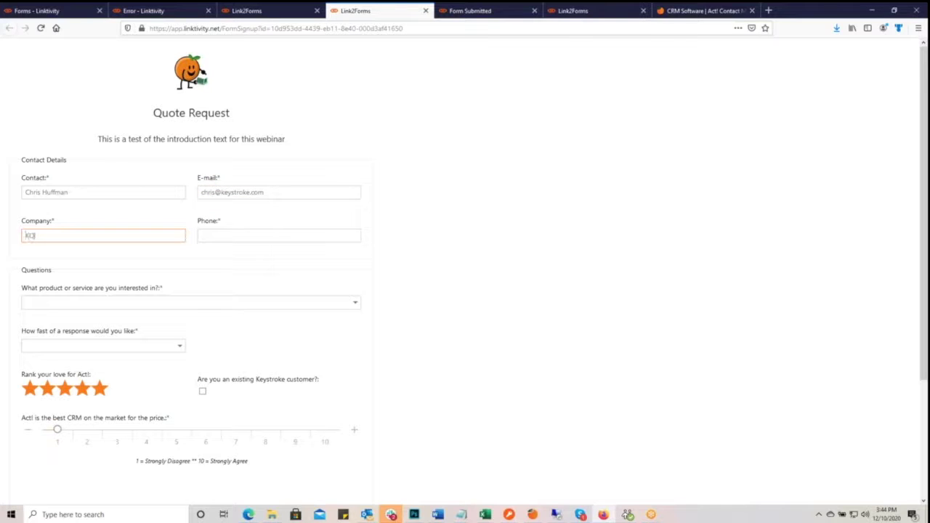
left_click(201, 235)
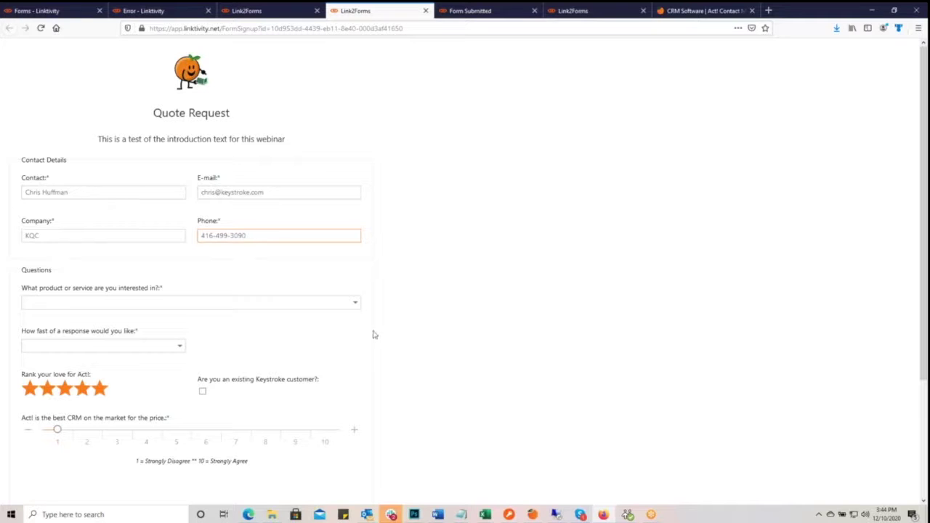
scroll(373, 332, "down", 2)
- Choose Act! CRM and Same Day response, rate five stars, and mark as existing customer
left_click(357, 204)
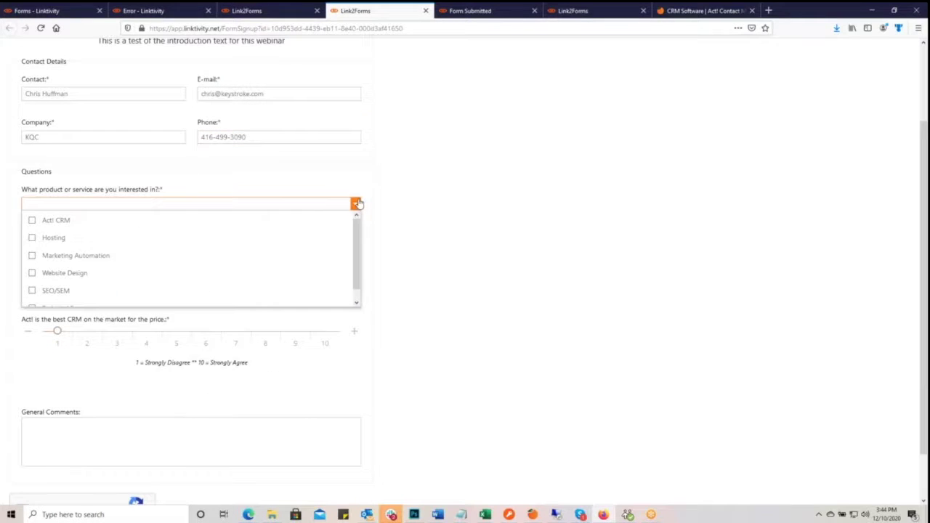
left_click(116, 222)
left_click(473, 239)
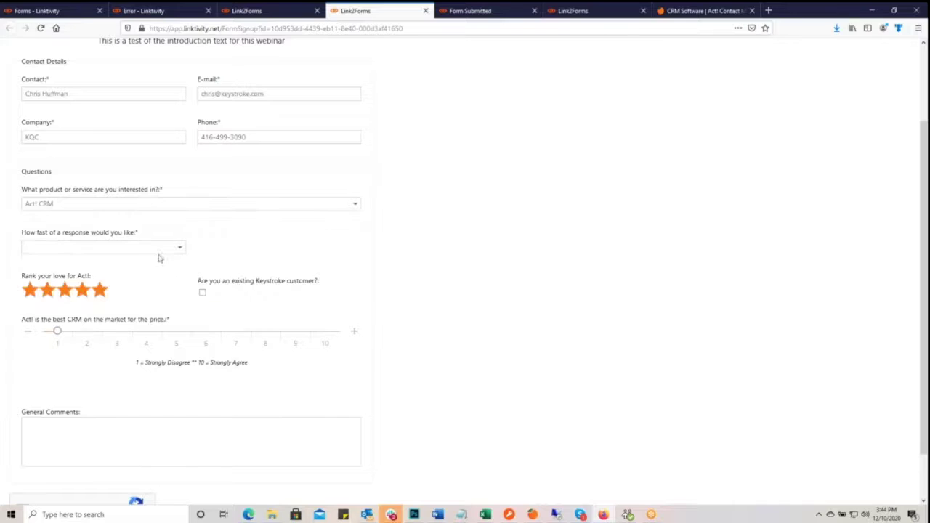
left_click(180, 247)
left_click(42, 263)
left_click(100, 294)
left_click(202, 293)
- Set the price rating to 10, comment 'Call me quick', and complete the reCAPTCHA
left_click_drag(58, 331, 344, 349)
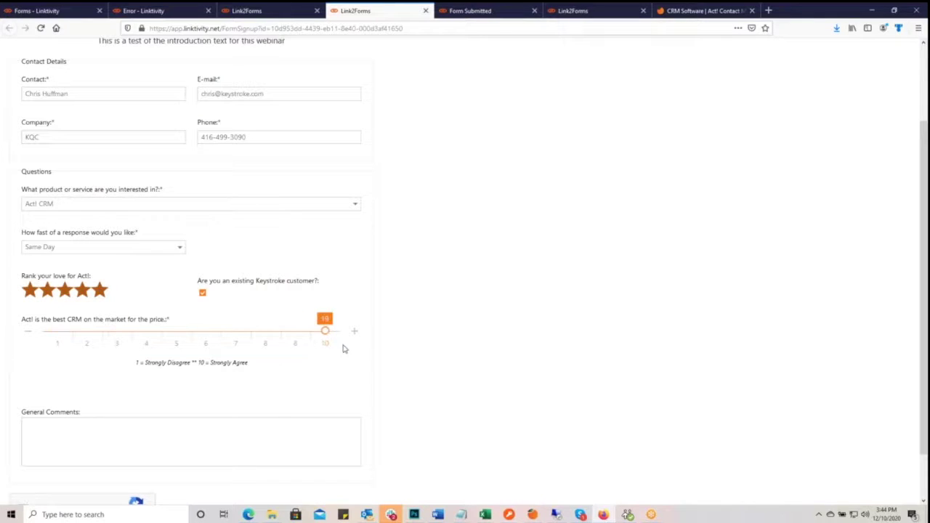
left_click(274, 337)
left_click_drag(215, 331, 325, 332)
left_click(84, 440)
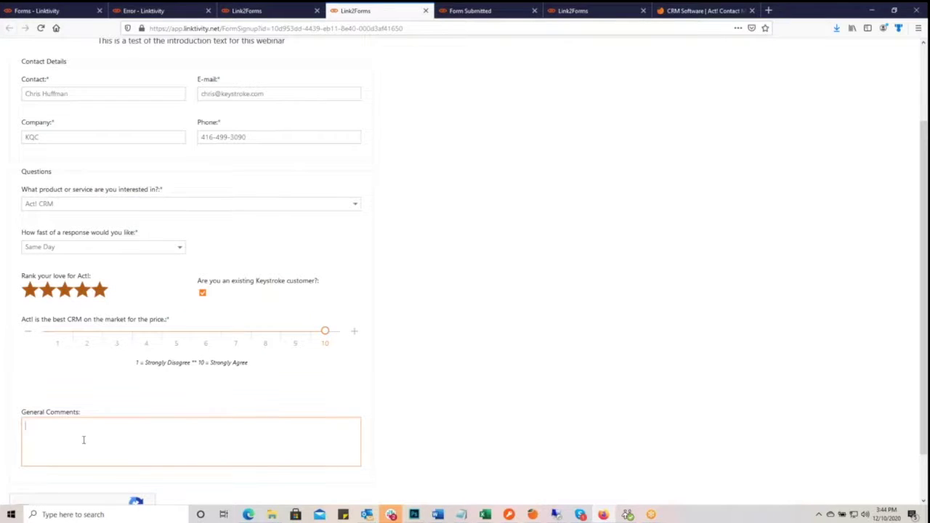
type("Cal me quick")
left_click(33, 426)
type("l")
scroll(112, 371, "down", 1)
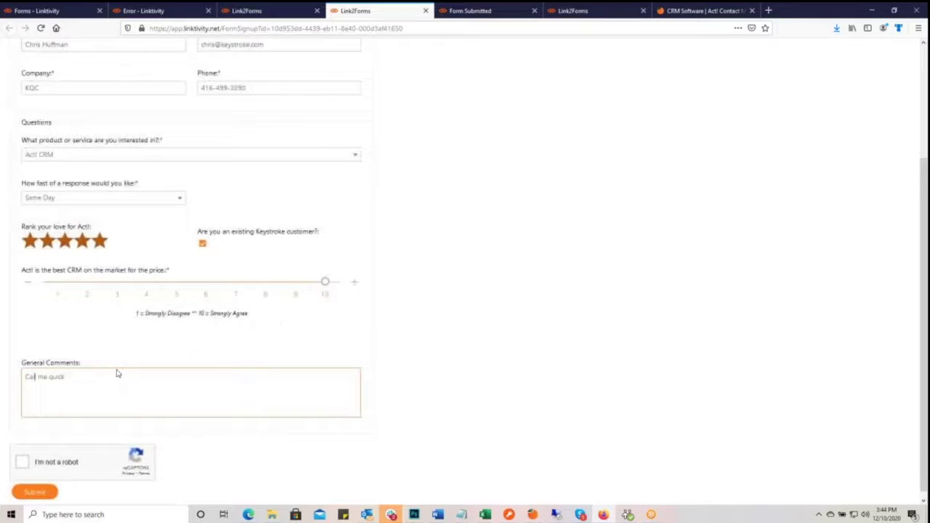
left_click(23, 461)
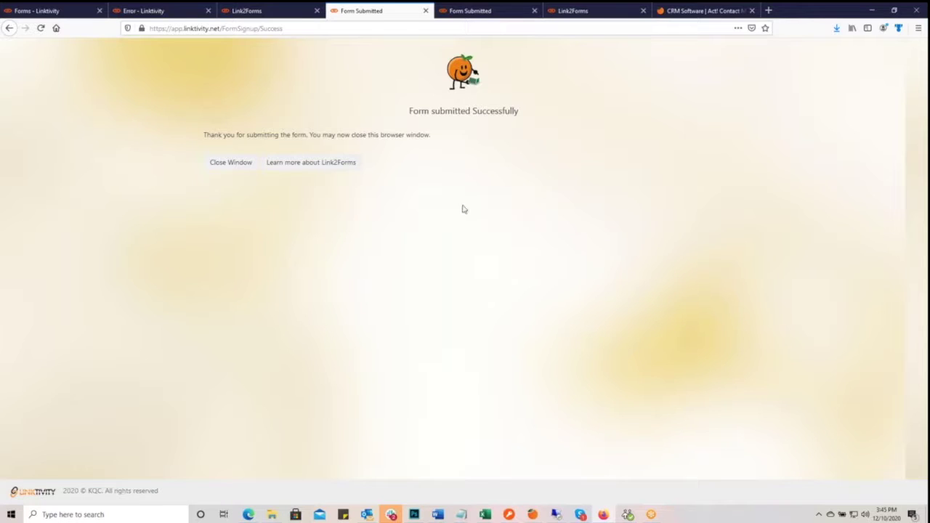
- Close the extra confirmation tab, maximize Outlook, and view the New Form Submission - Quote Request email
left_click(218, 164)
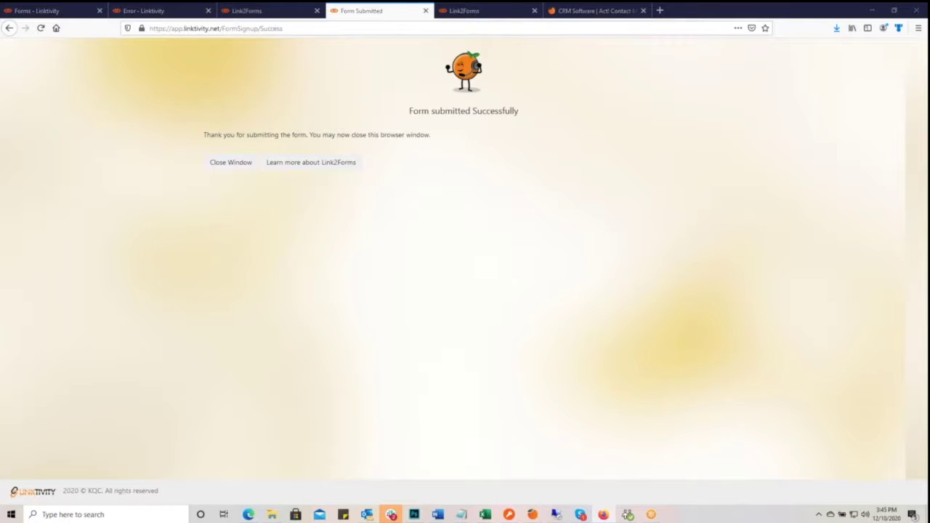
left_click_drag(407, 145, 515, 58)
double_click(515, 59)
left_click(243, 146)
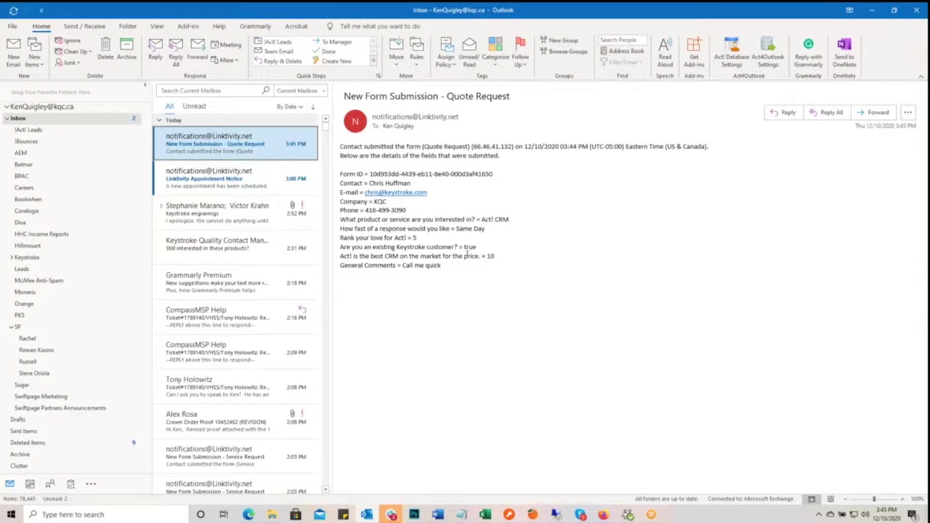
- Restore Outlook to a smaller window, revealing the Form submitted Successfully page
double_click(487, 10)
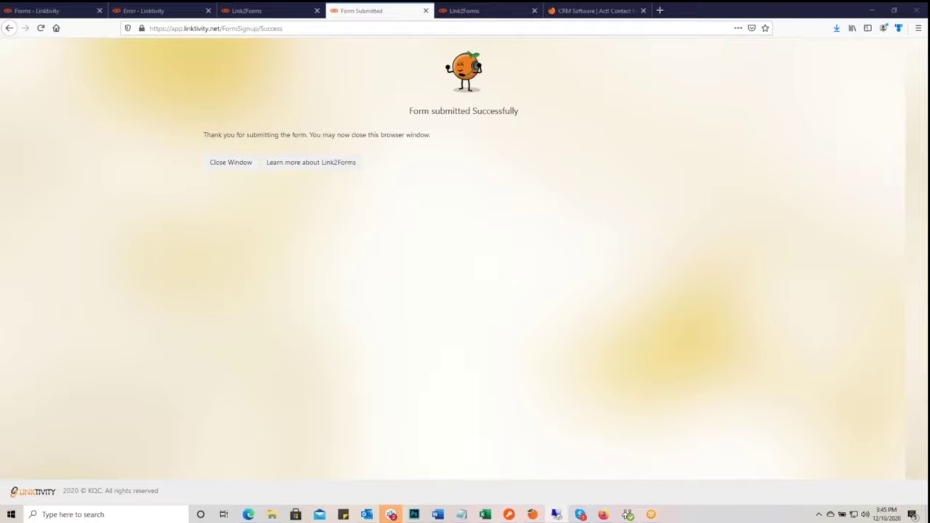
- Maximize Act! and delete the two duplicate empty Quote Request groups
left_click(556, 515)
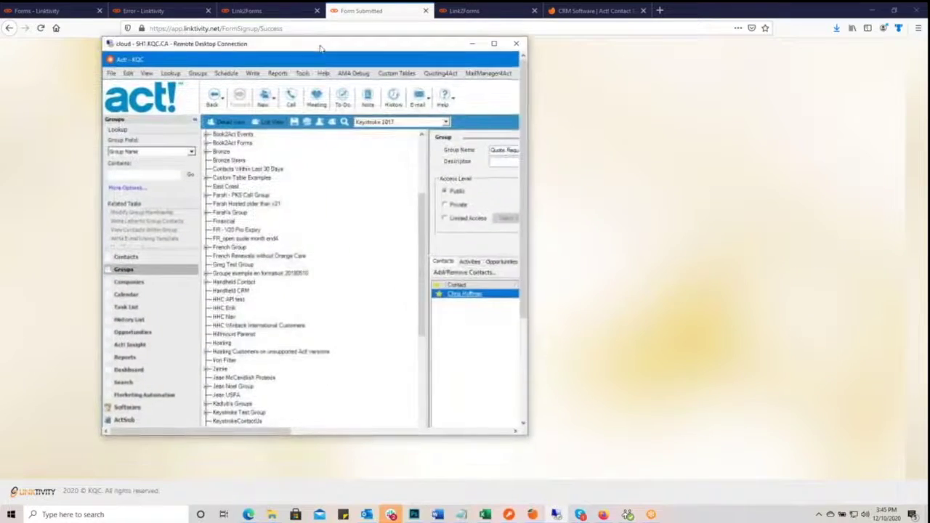
double_click(328, 73)
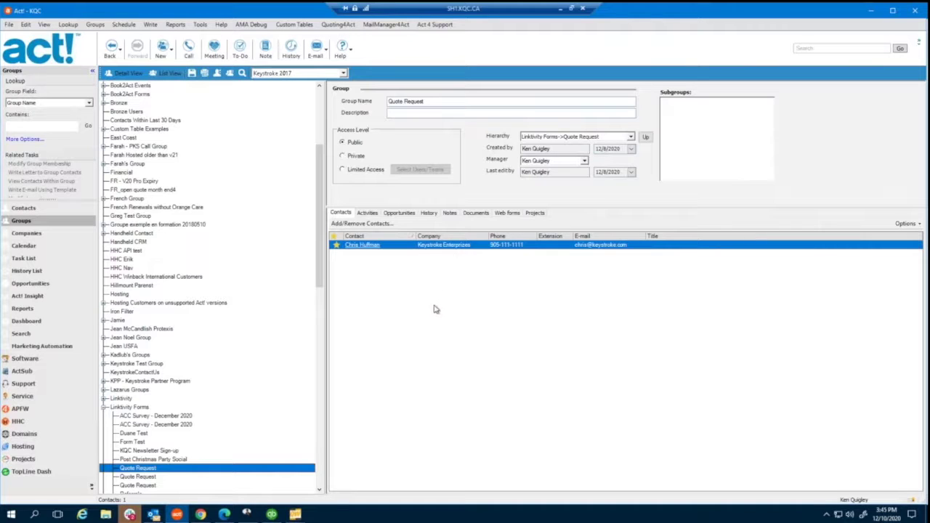
left_click(159, 478)
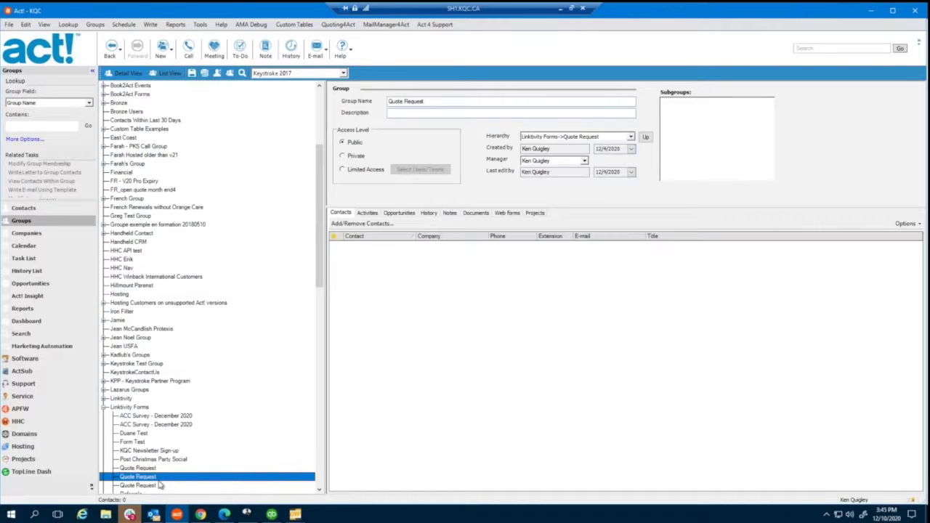
right_click(159, 481)
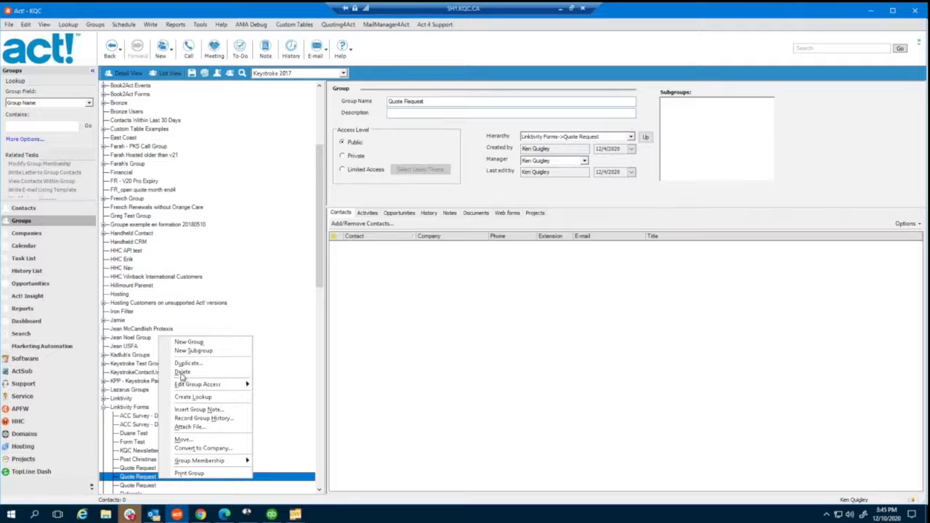
left_click(181, 372)
left_click(501, 295)
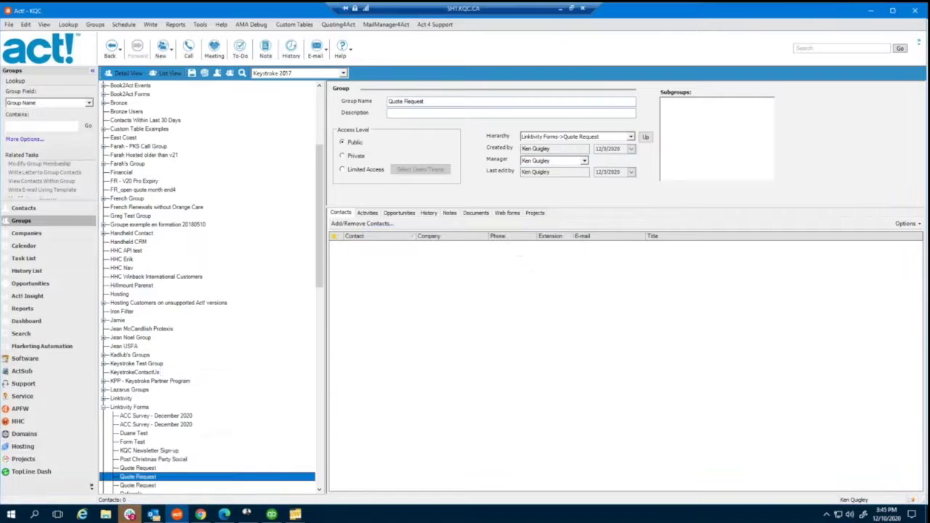
right_click(154, 487)
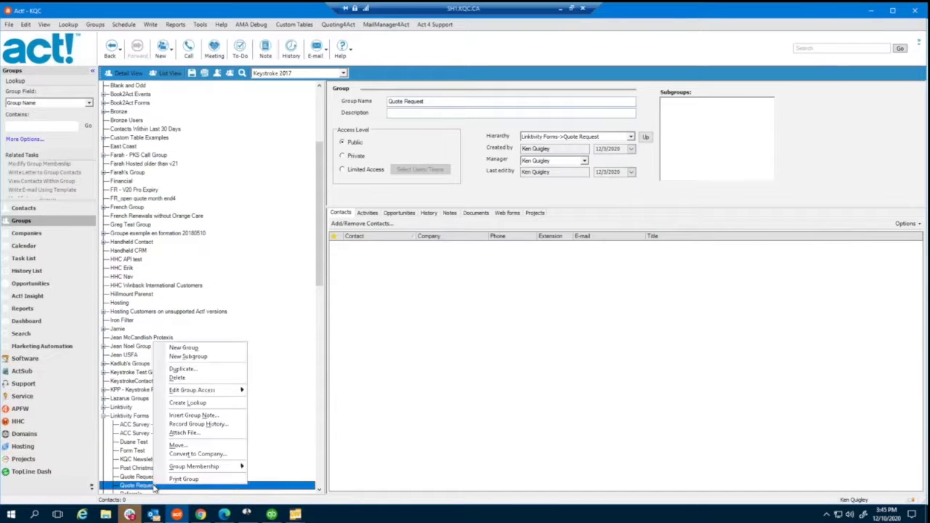
left_click(182, 371)
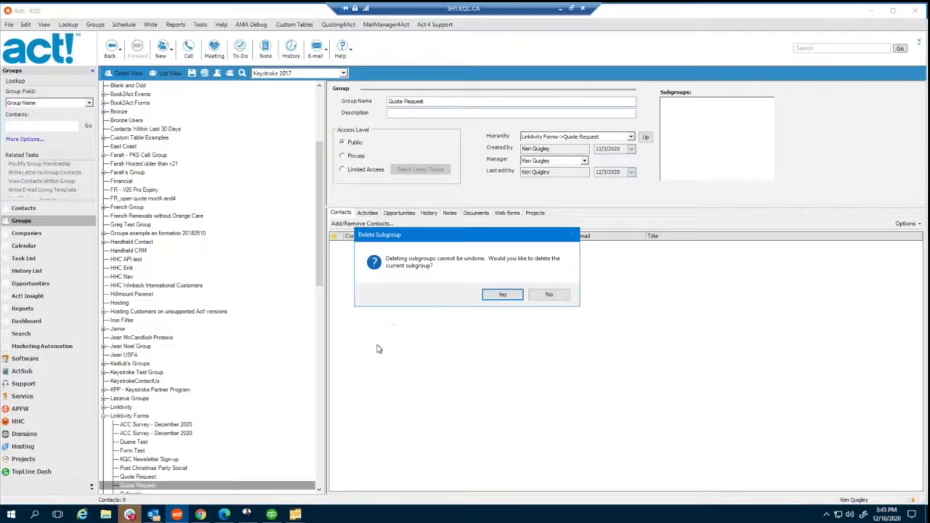
left_click(501, 295)
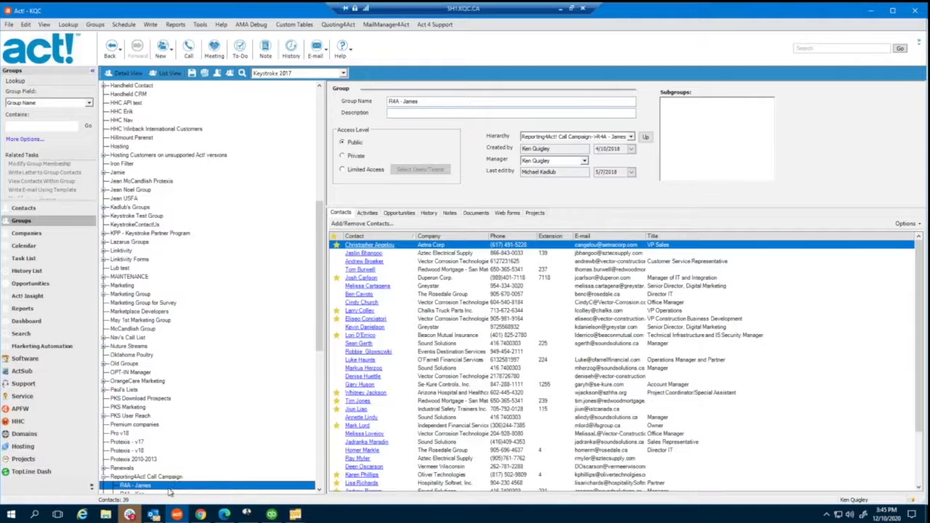
scroll(175, 439, "down", 8)
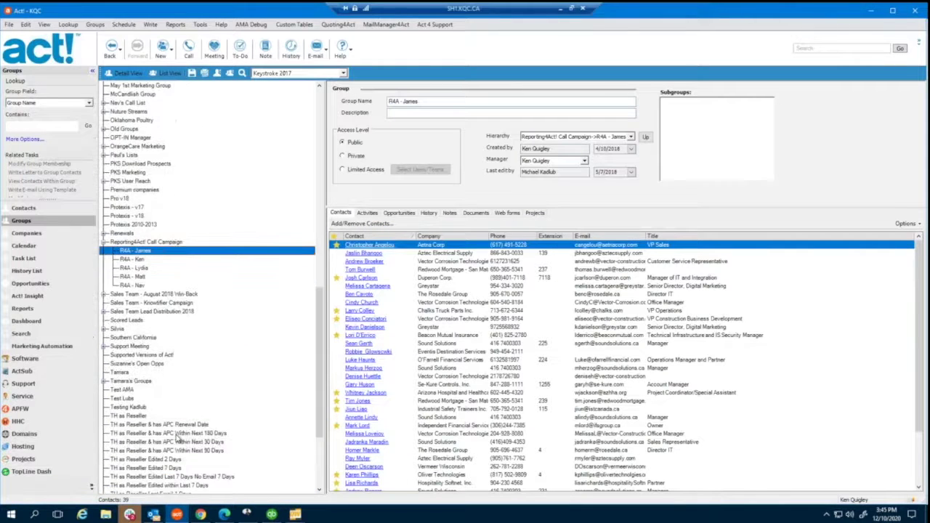
scroll(176, 439, "up", 6)
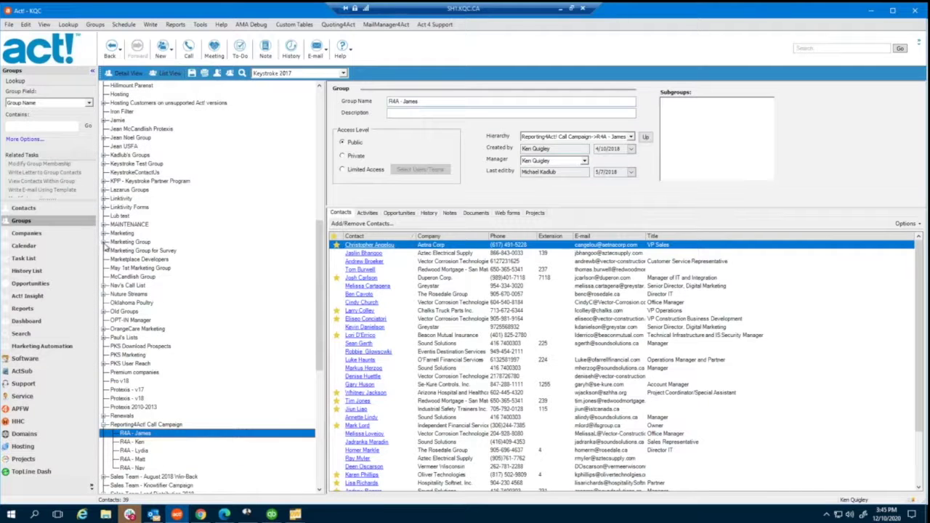
- Show the Quote Request group under Linktivity Forms and read its ACC Survey history entry
left_click(104, 207)
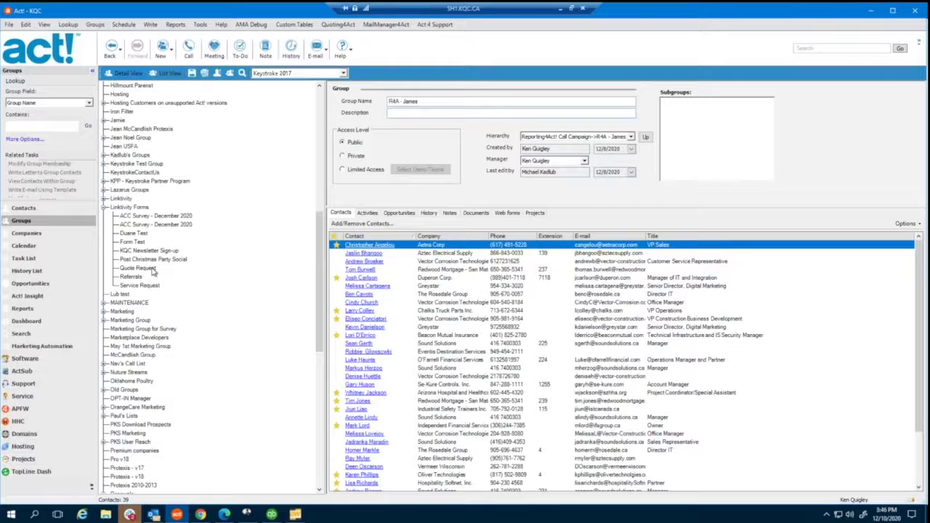
left_click(138, 269)
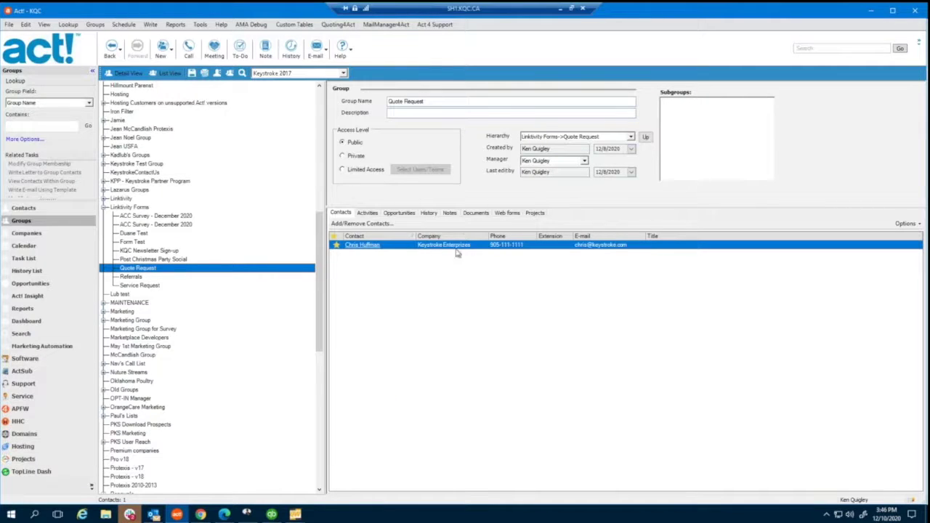
left_click(429, 213)
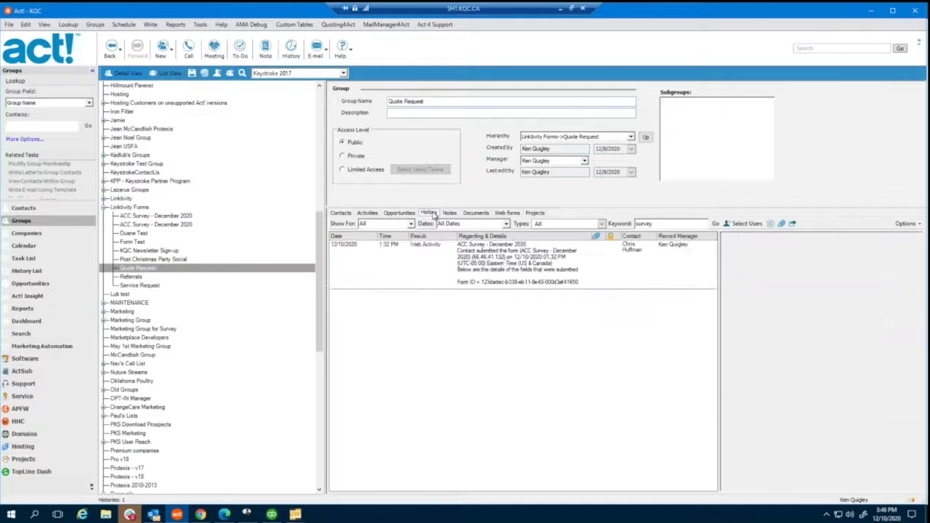
left_click(494, 269)
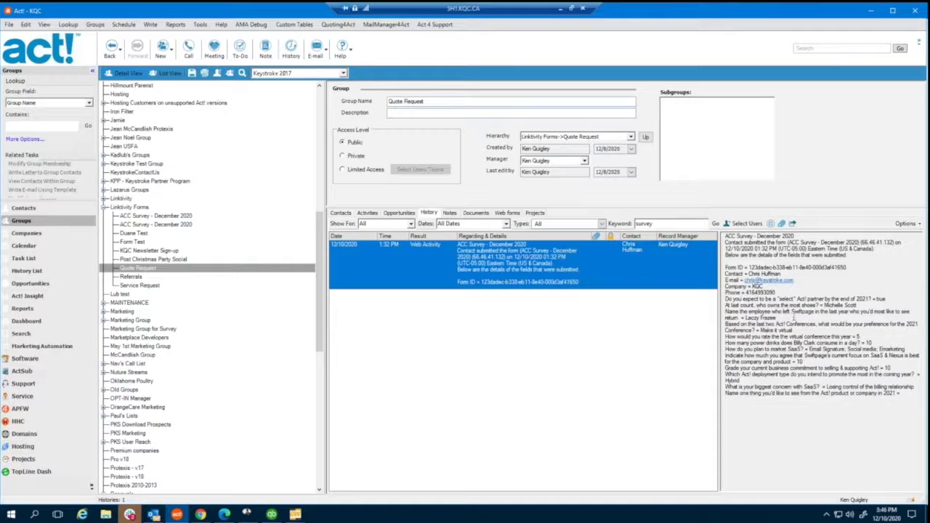